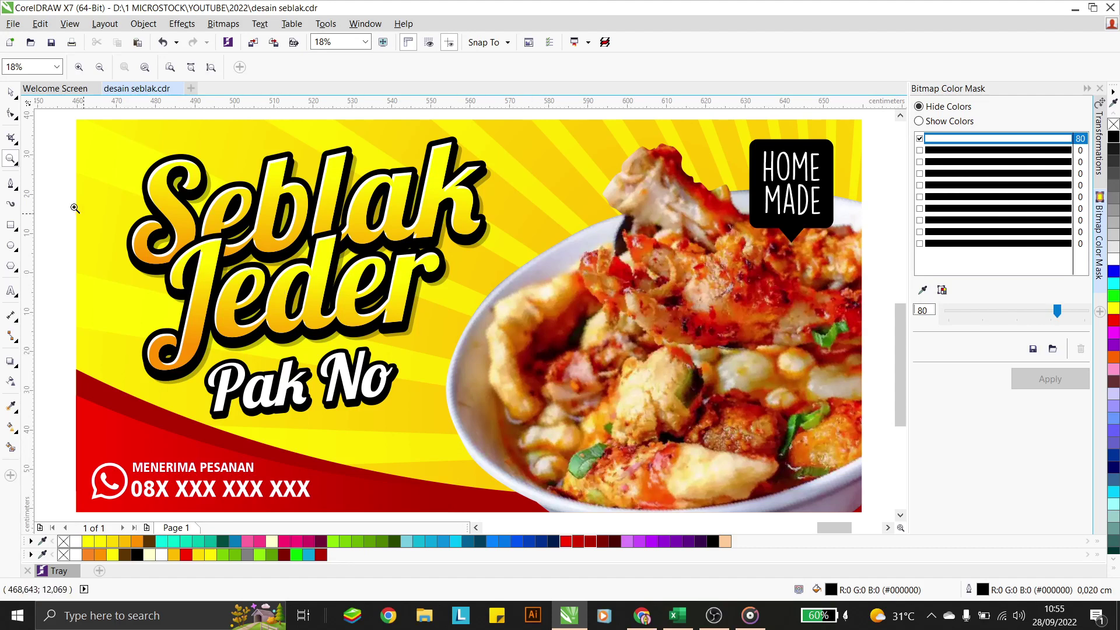
Step: Select the finished Seblak Jeder banner to check its width and height
click(11, 92)
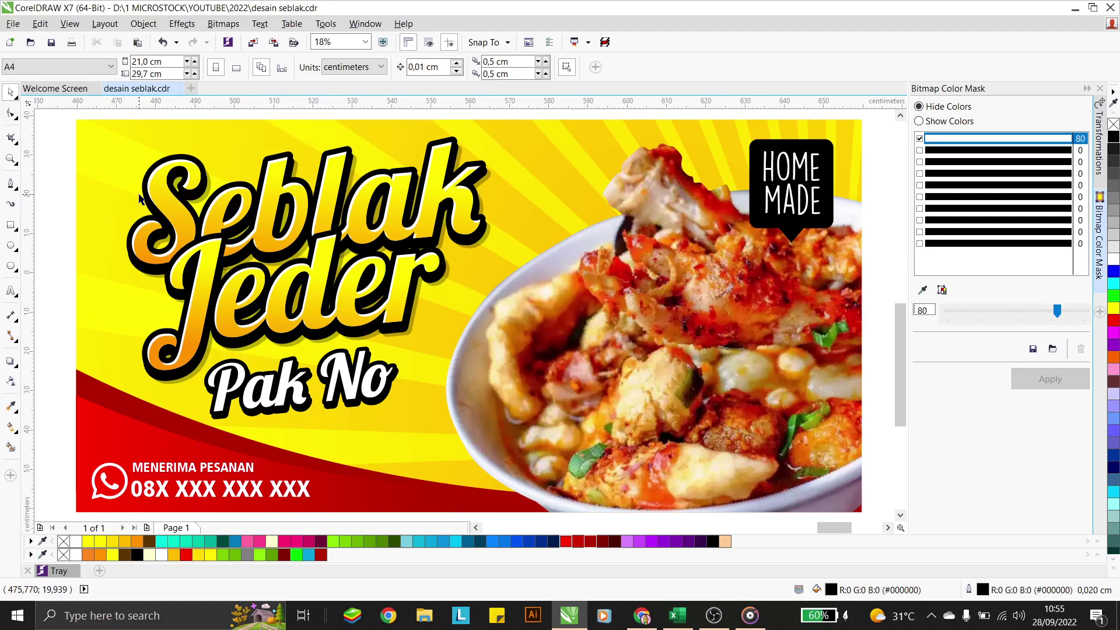
click(85, 146)
click(85, 145)
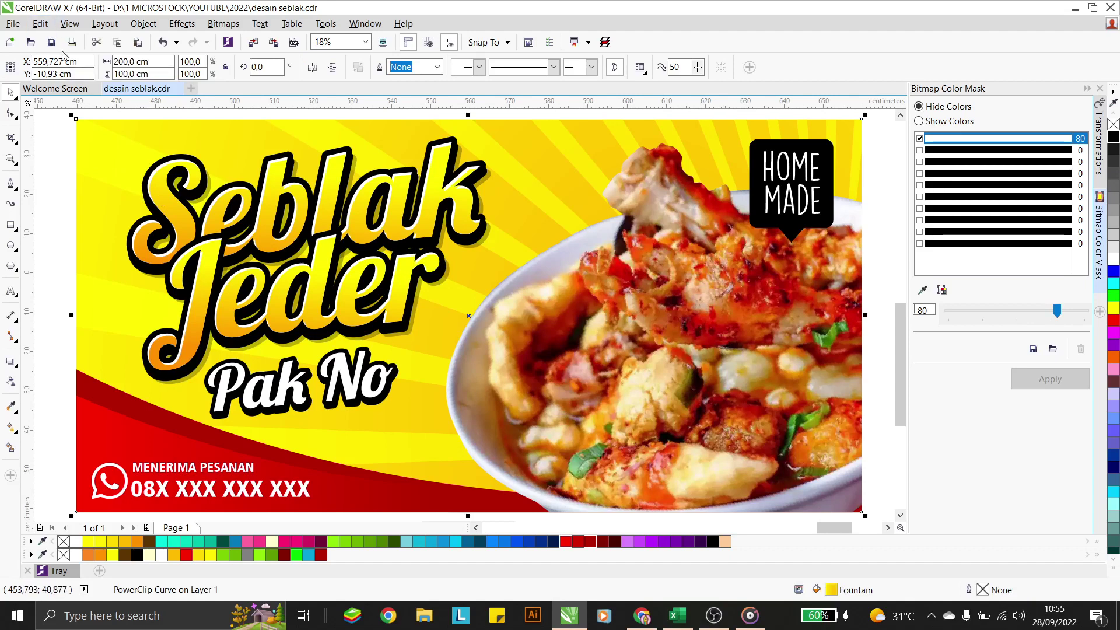
click(49, 171)
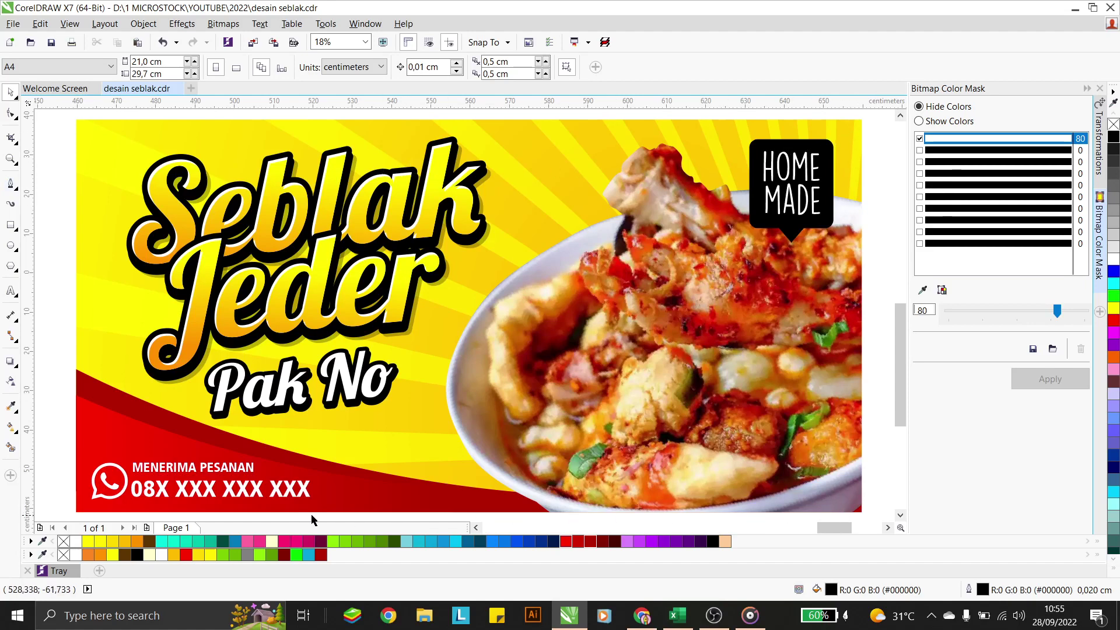
click(82, 125)
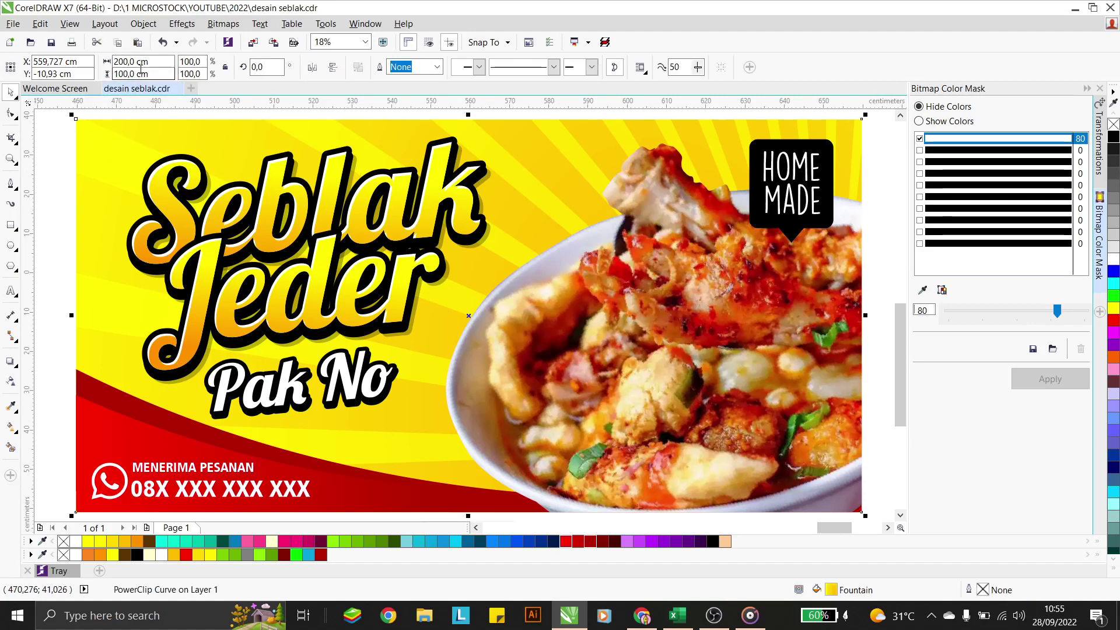
key(Escape)
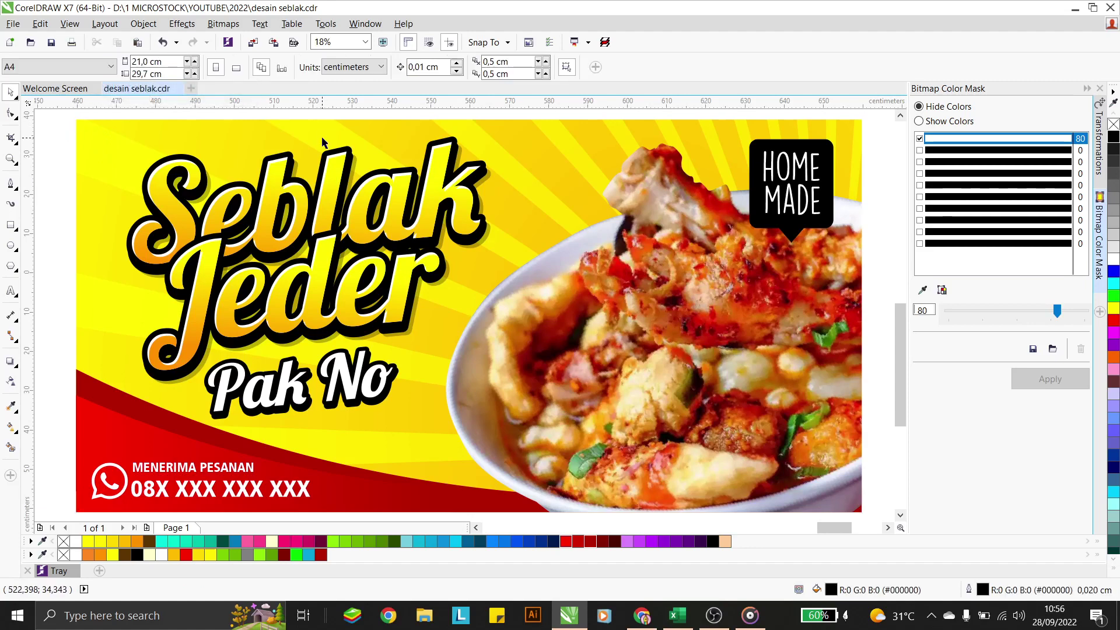
Step: Move the separate seblak bowl photo closer to the right edge of the finished banner
scroll(382, 167, down, 2)
click(506, 164)
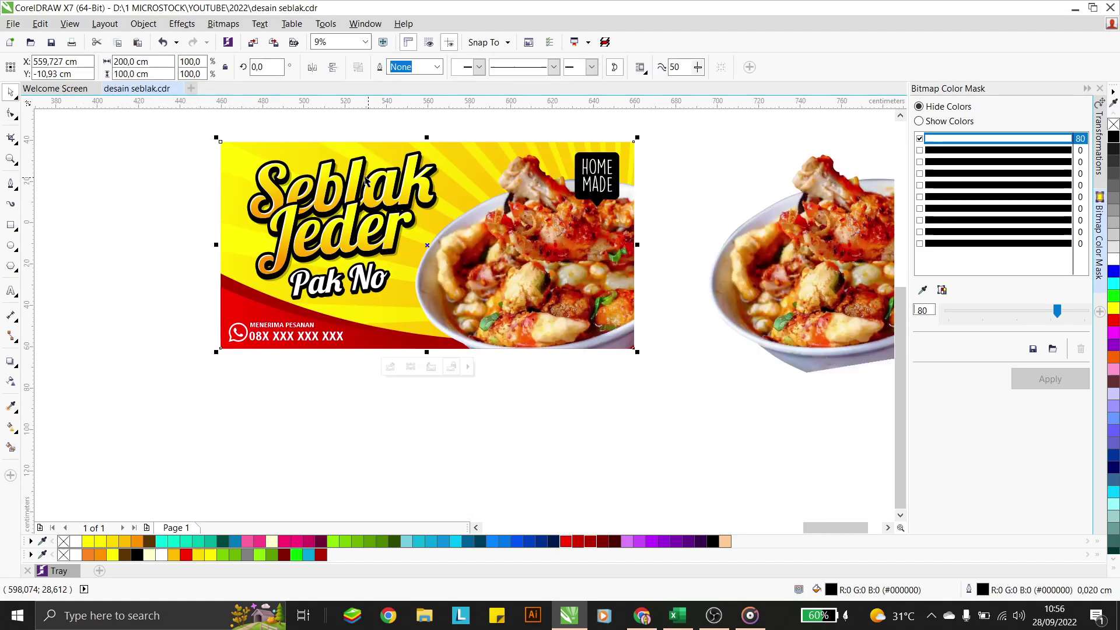
click(820, 309)
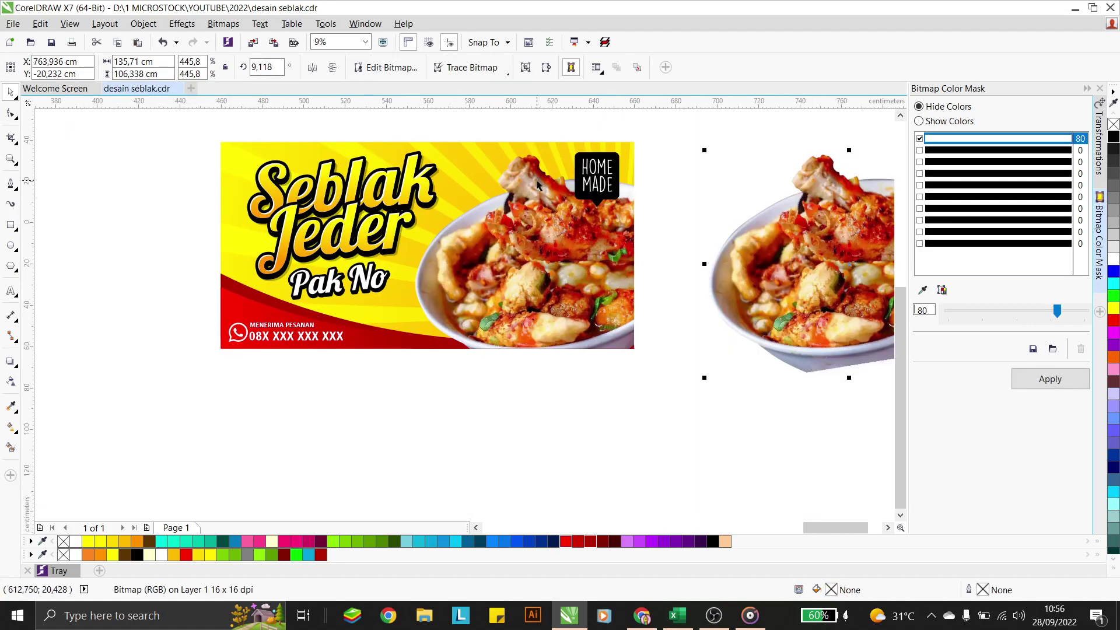
drag(824, 224, 743, 238)
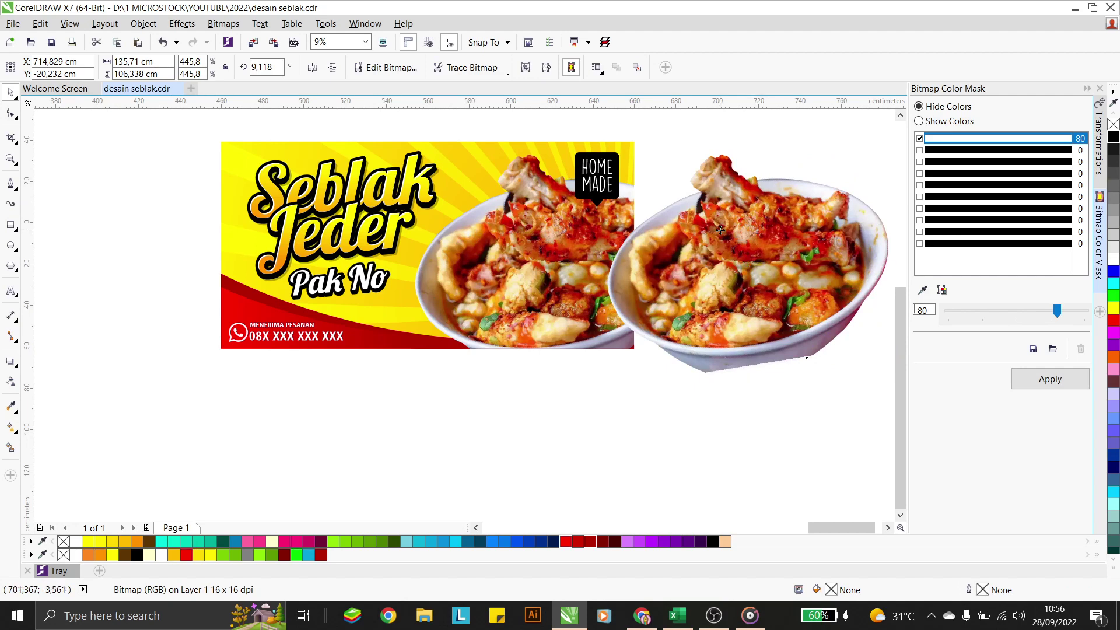
drag(709, 232, 724, 232)
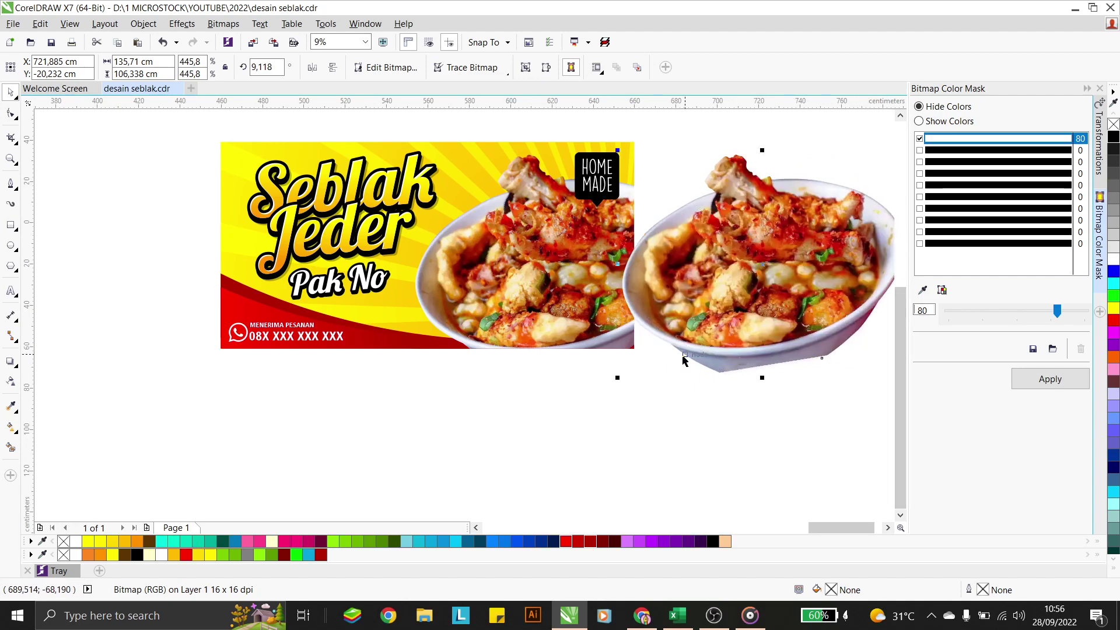
click(741, 136)
click(722, 161)
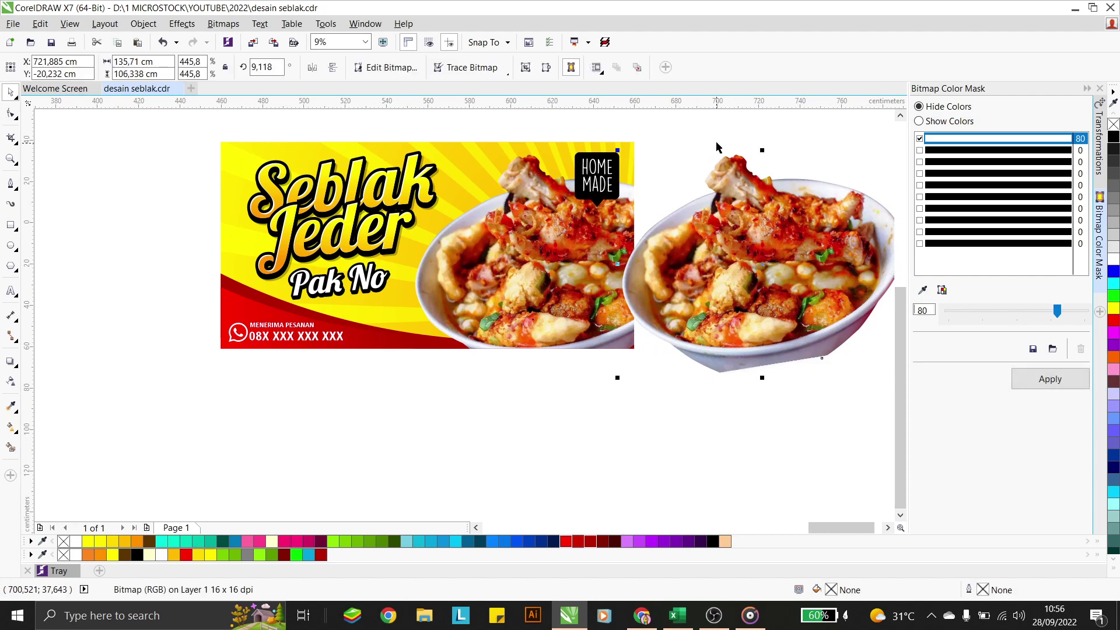
click(713, 135)
click(735, 173)
click(700, 166)
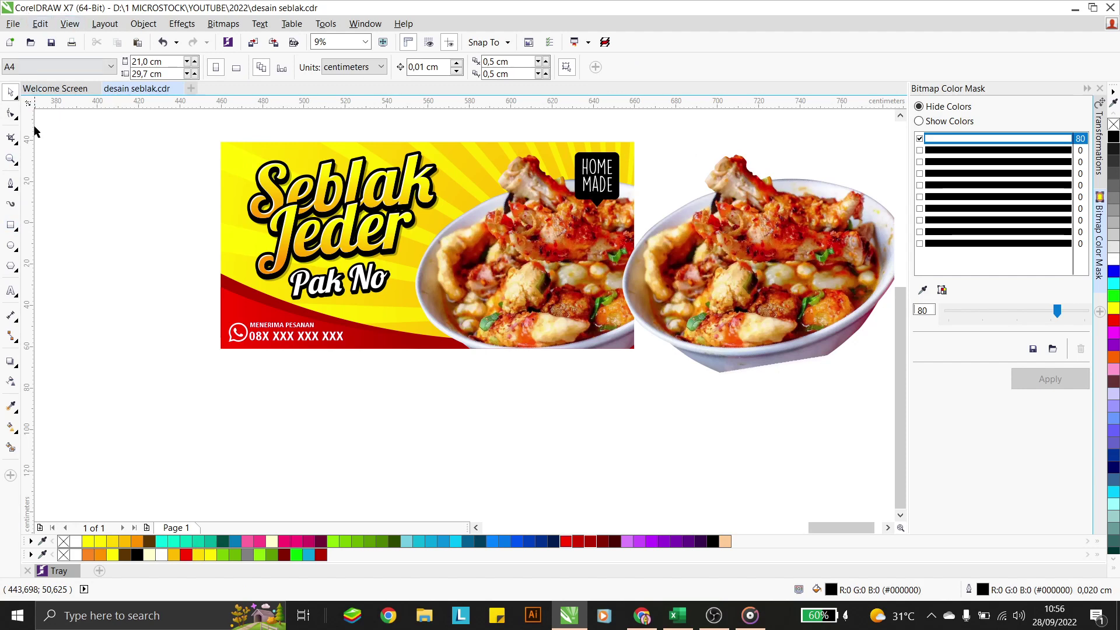
Step: Draw a rectangle below the finished banner and set its size to 200 cm wide by 100 cm high
click(11, 225)
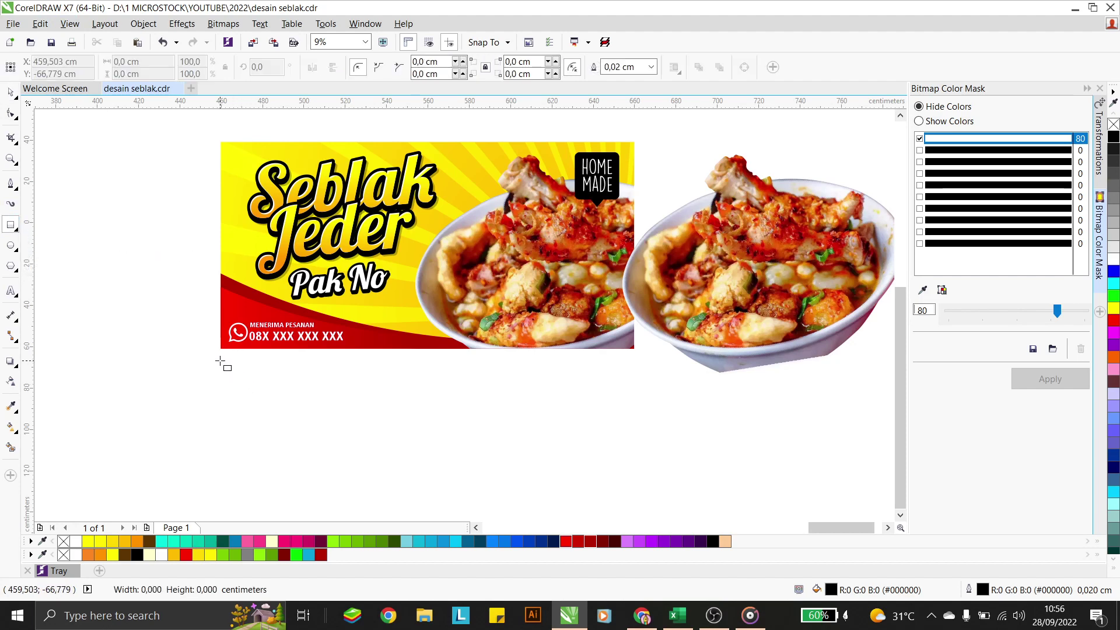
drag(220, 361, 632, 509)
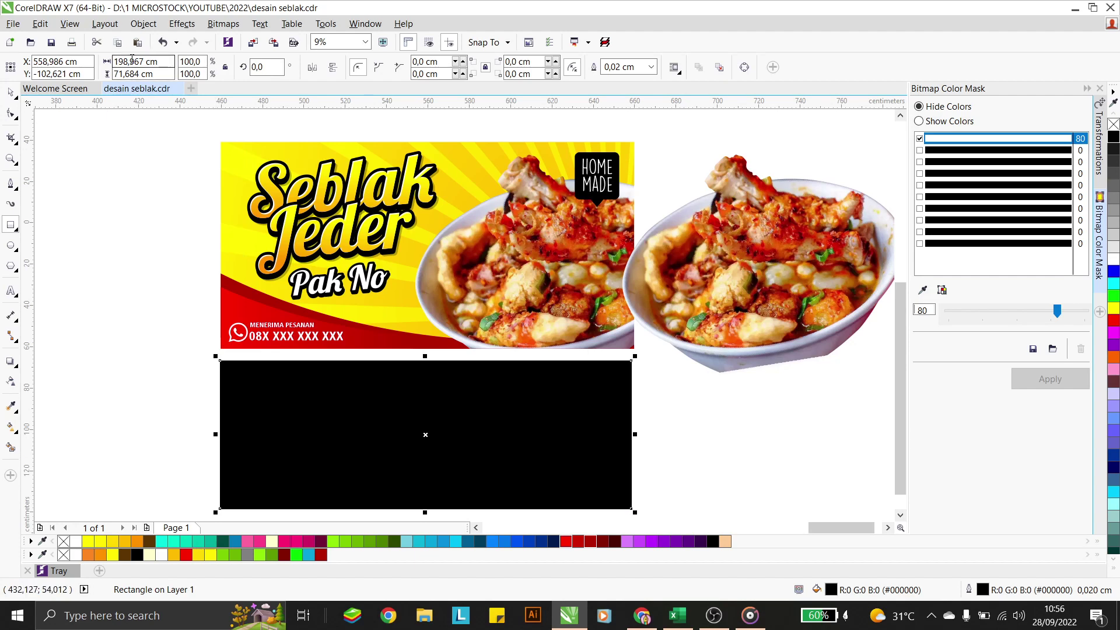
triple_click(156, 58)
text(200)
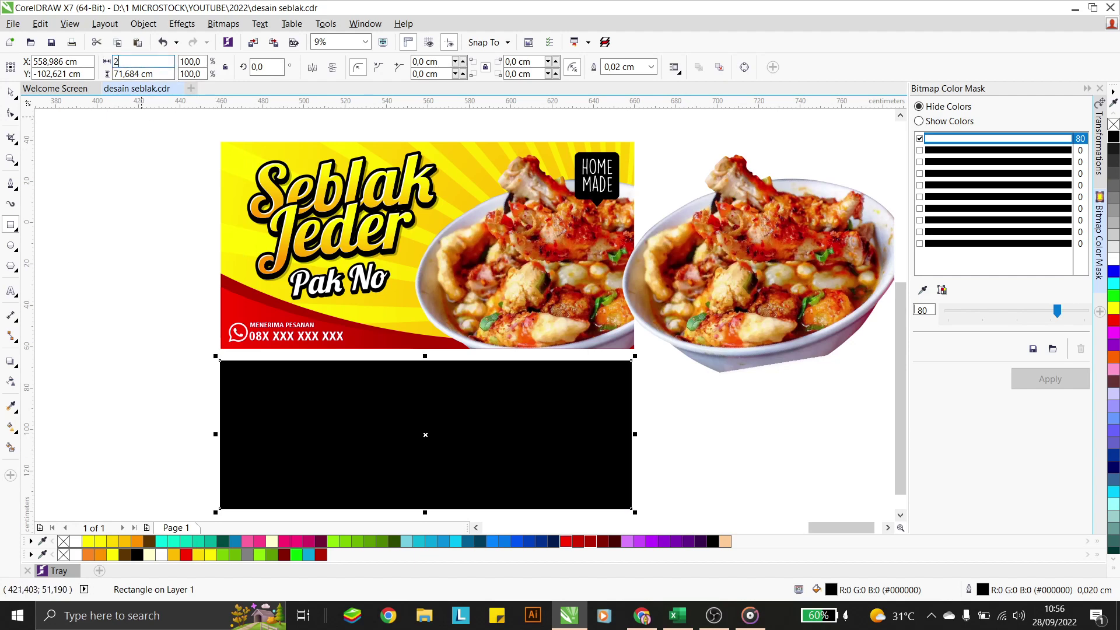
key(Tab)
text(100)
key(Return)
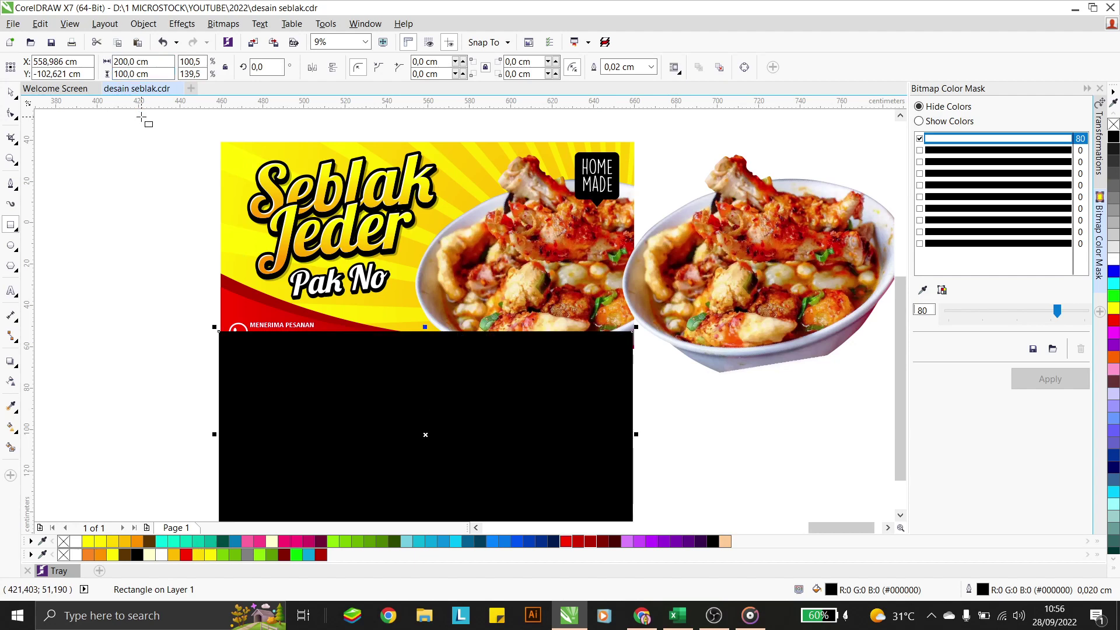
Step: Move the rectangle just below the finished banner and align the two objects on their vertical centre line
click(10, 92)
drag(451, 346, 490, 368)
click(689, 371)
click(612, 374)
shift+click(607, 327)
key(c)
click(677, 362)
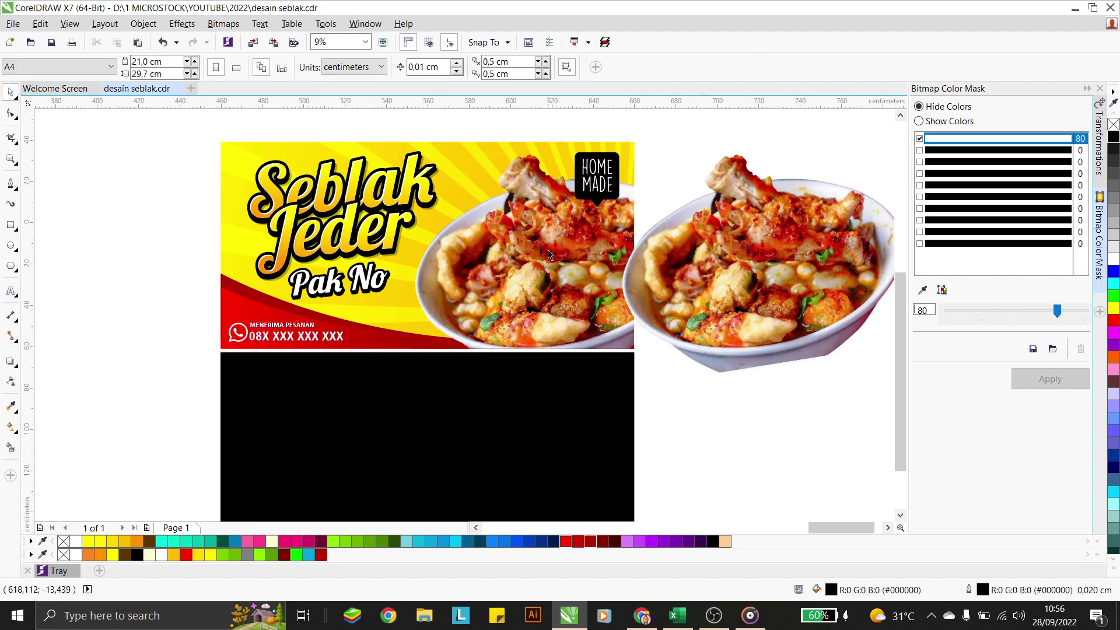
Step: Fill the new rectangle with yellow (#FFEE00) and remove its outline
click(455, 453)
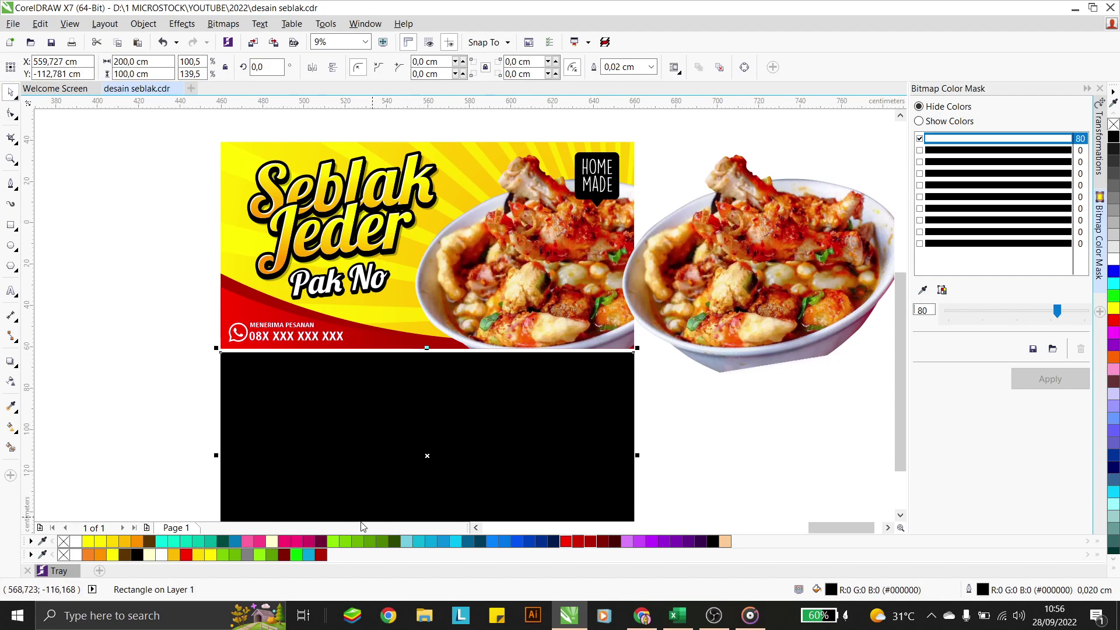
click(125, 542)
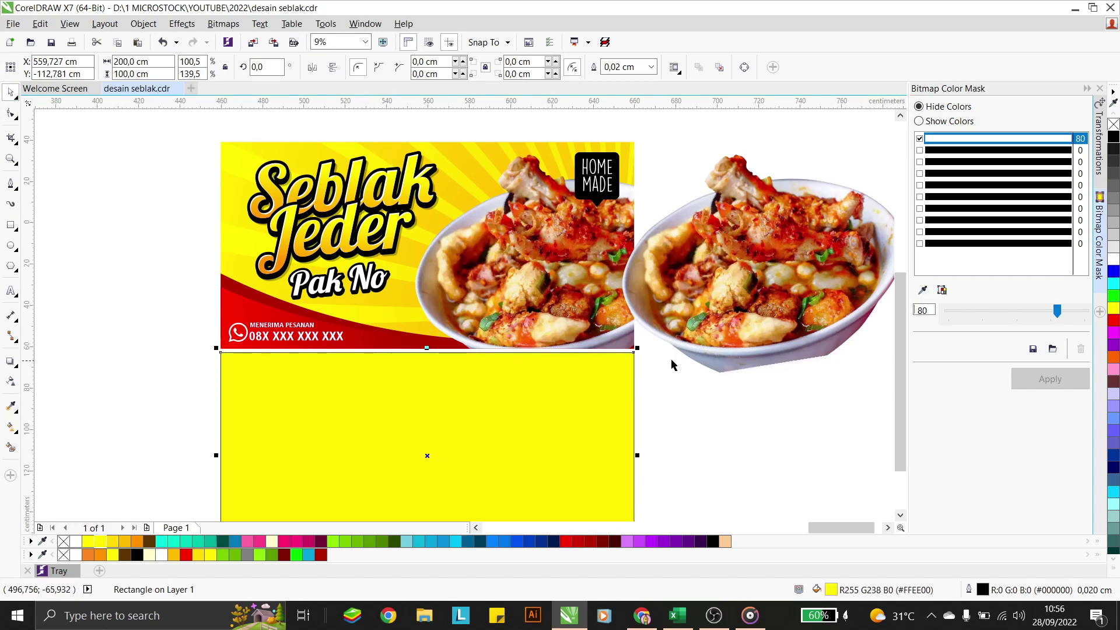
right_click(1113, 125)
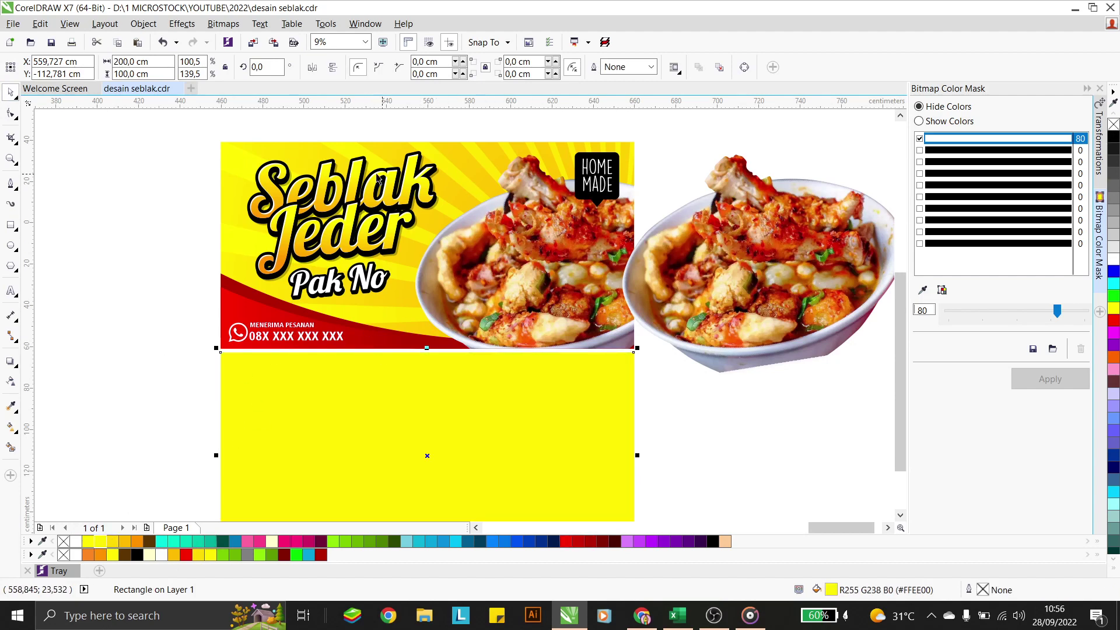
click(171, 264)
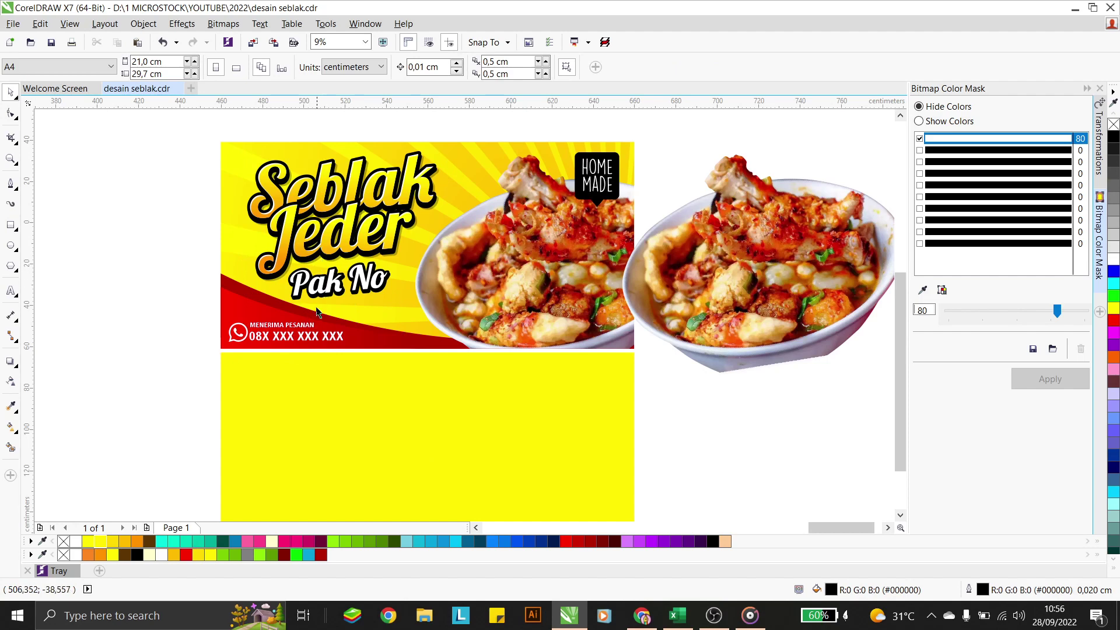
Step: Add the two-line artistic text "sEBLAK jEDER", enlarge it to about 537 pt and move it onto the yellow rectangle
click(10, 290)
click(186, 425)
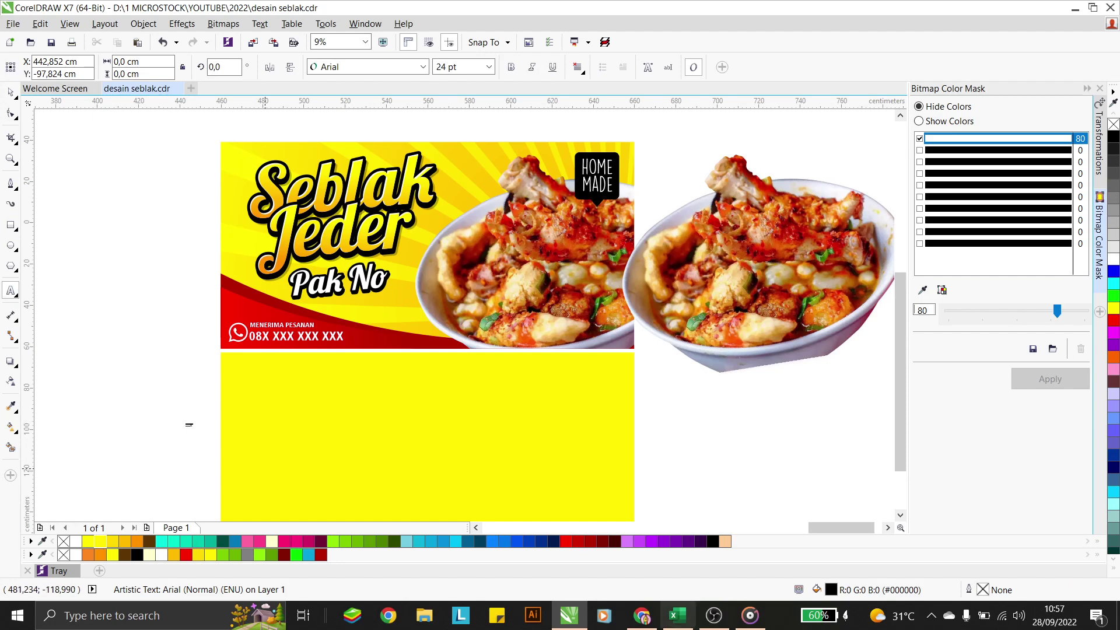
key(ctrl+v)
click(10, 92)
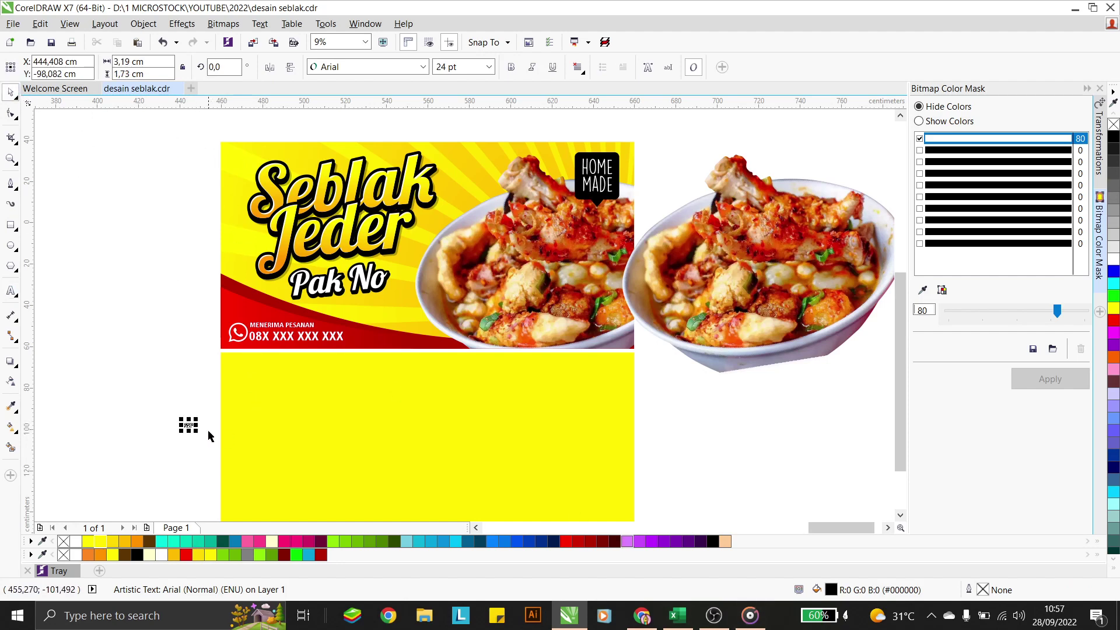
drag(197, 419, 266, 380)
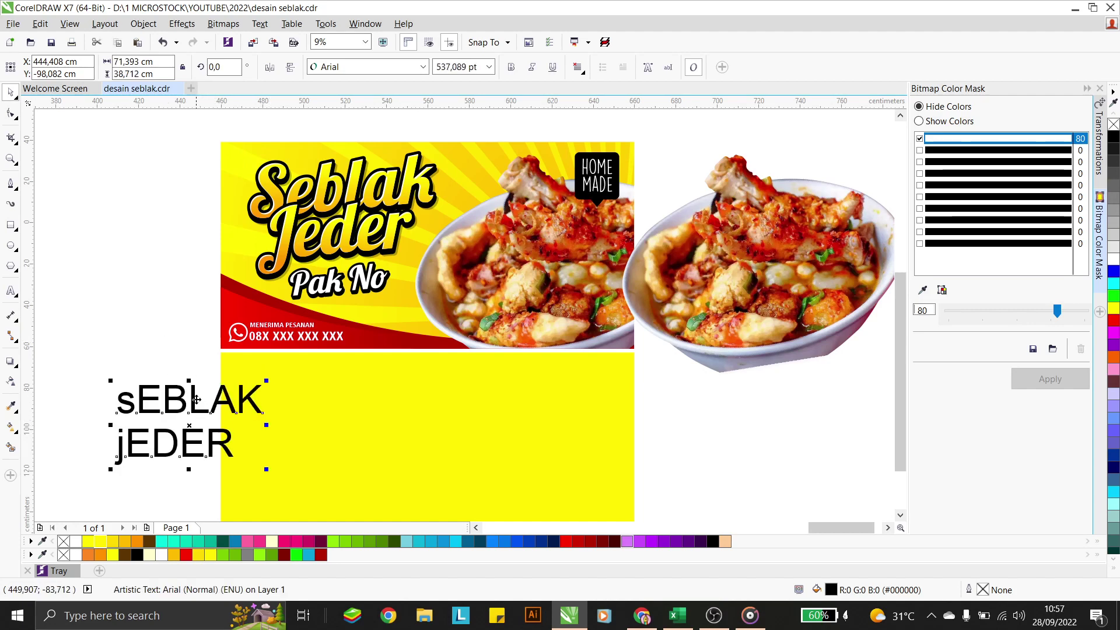
drag(198, 418, 326, 402)
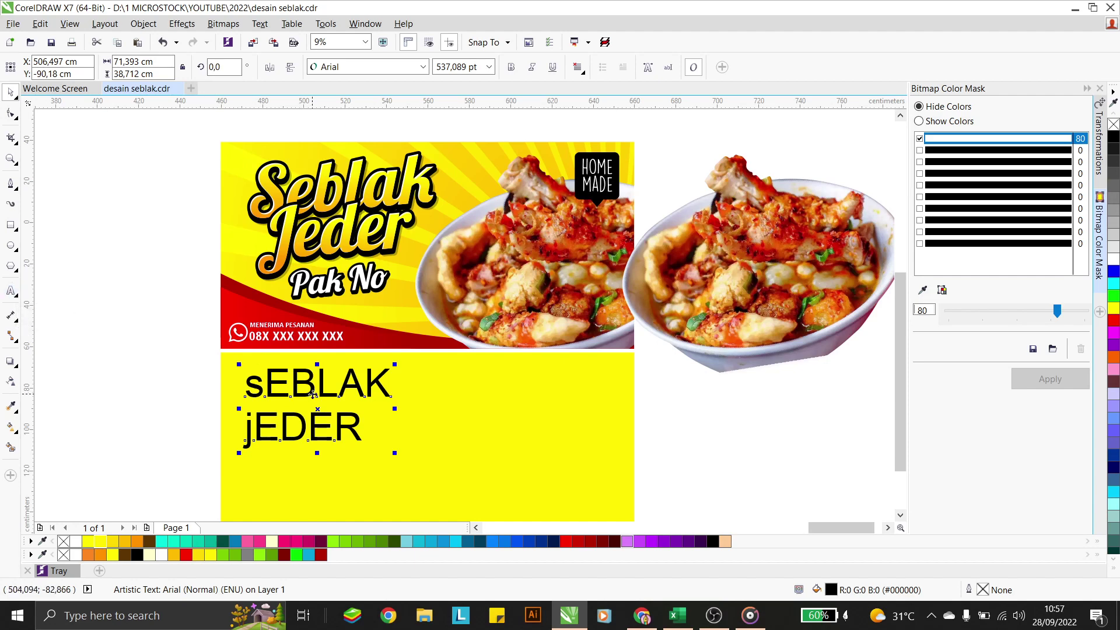
Step: Replace the text on the yellow rectangle with "Seblak", "Jeder" and "Pak No" on three separate lines
key(ctrl+a)
key(Caps_Lock)
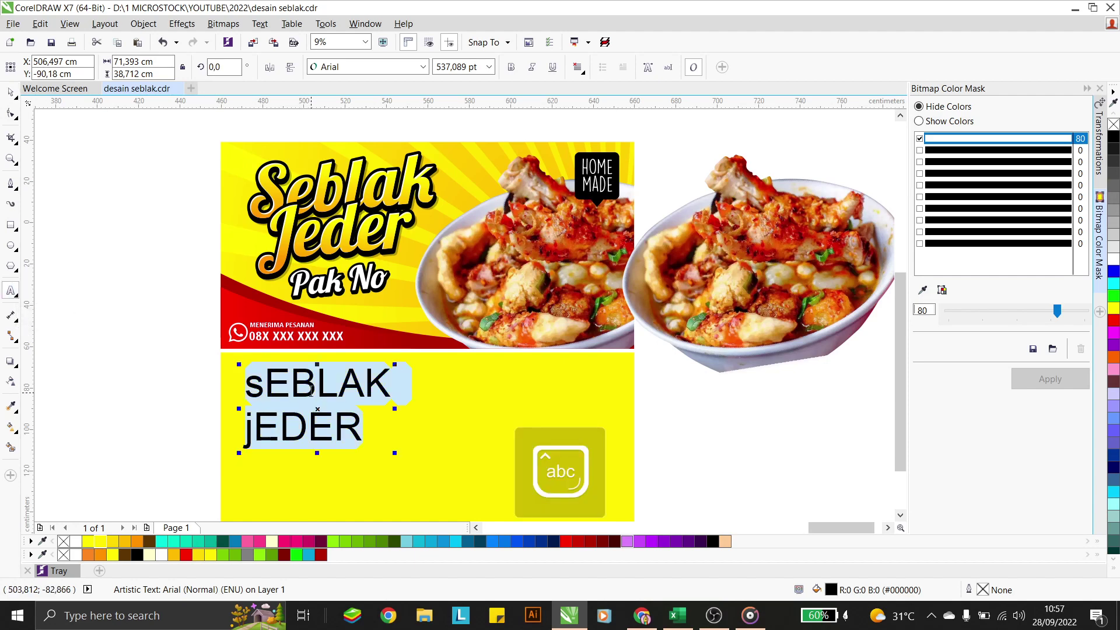
text(Seblak)
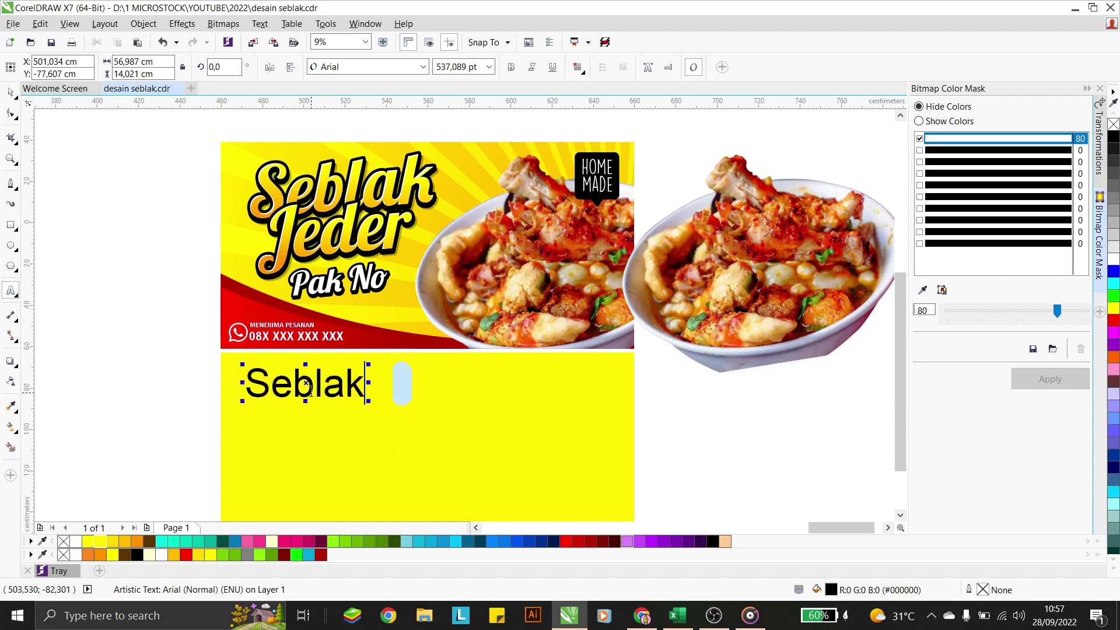
key(Return)
text(Jeder )
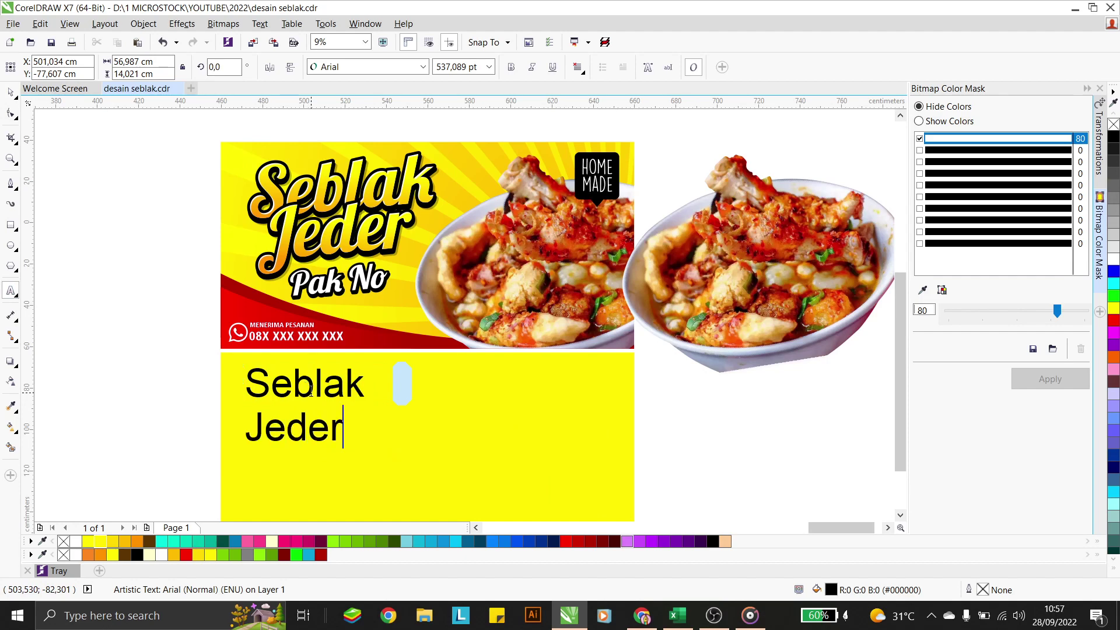
text(Pak No)
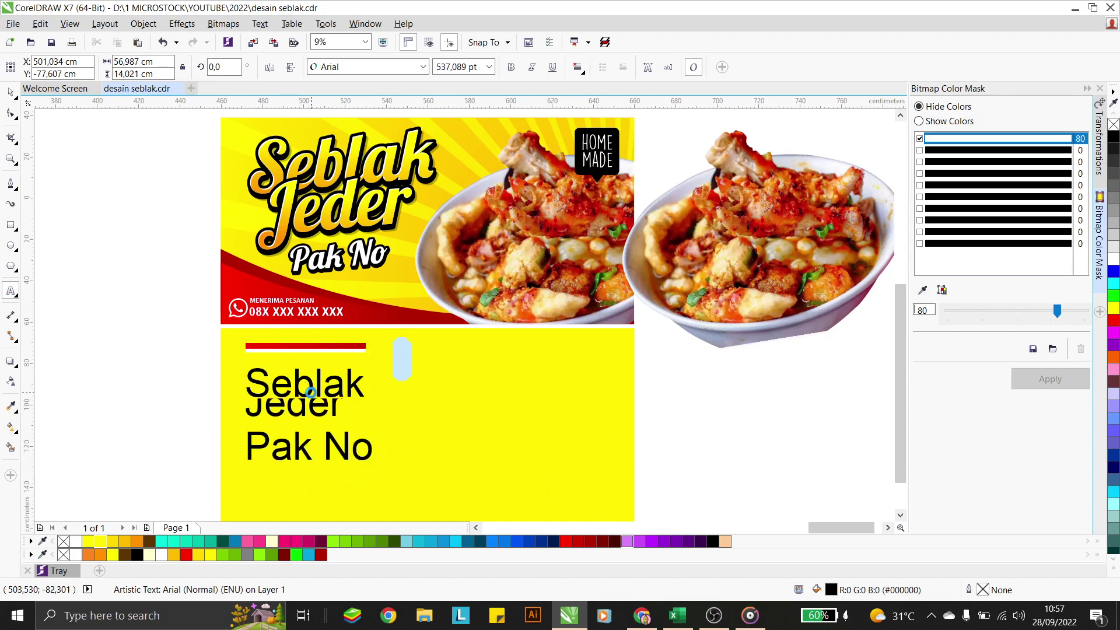
key(Return)
Step: Add the line "MENERIMA PESANAN" in capitals below "Pak No" in the same text object
key(Caps_Lock)
text(MNE)
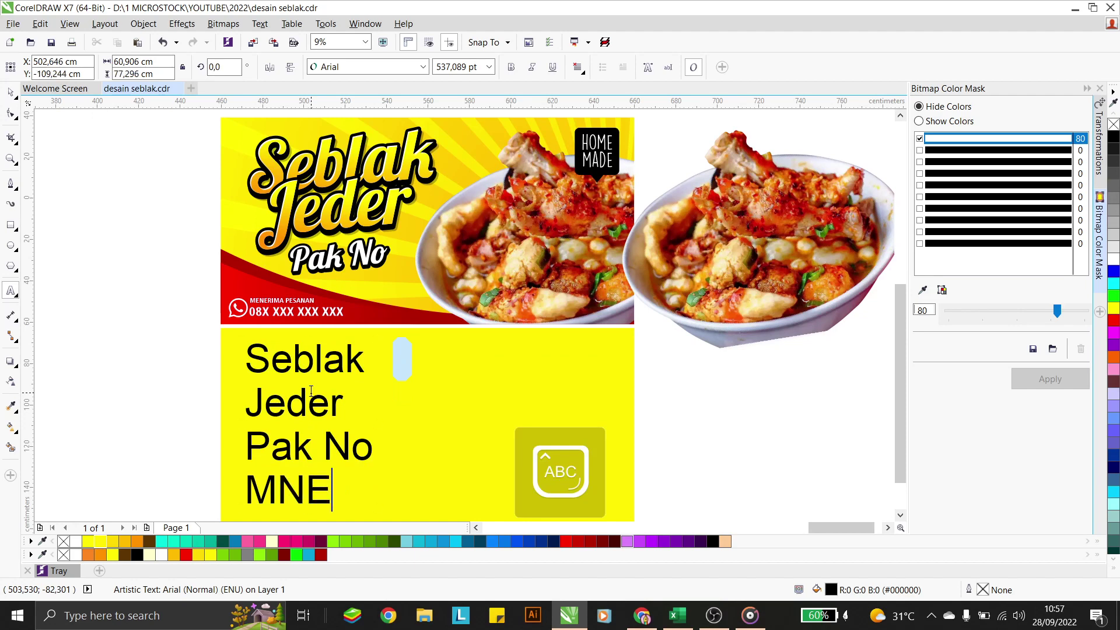
key(BackSpace)
key(BackSpace)
text(ENERIMA )
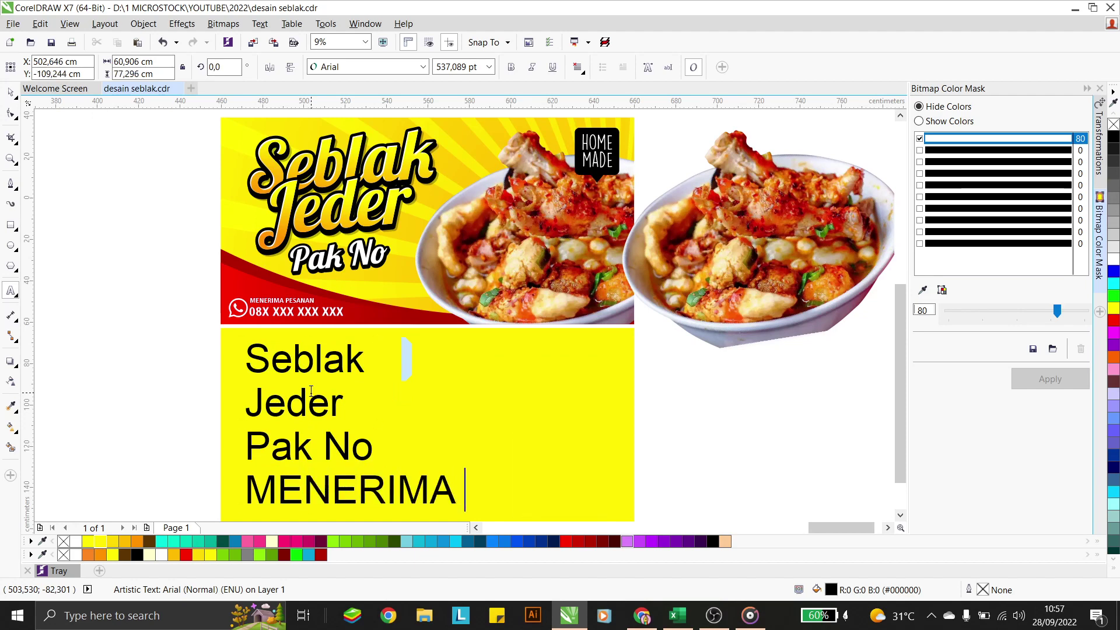
text(PESANAN)
key(Return)
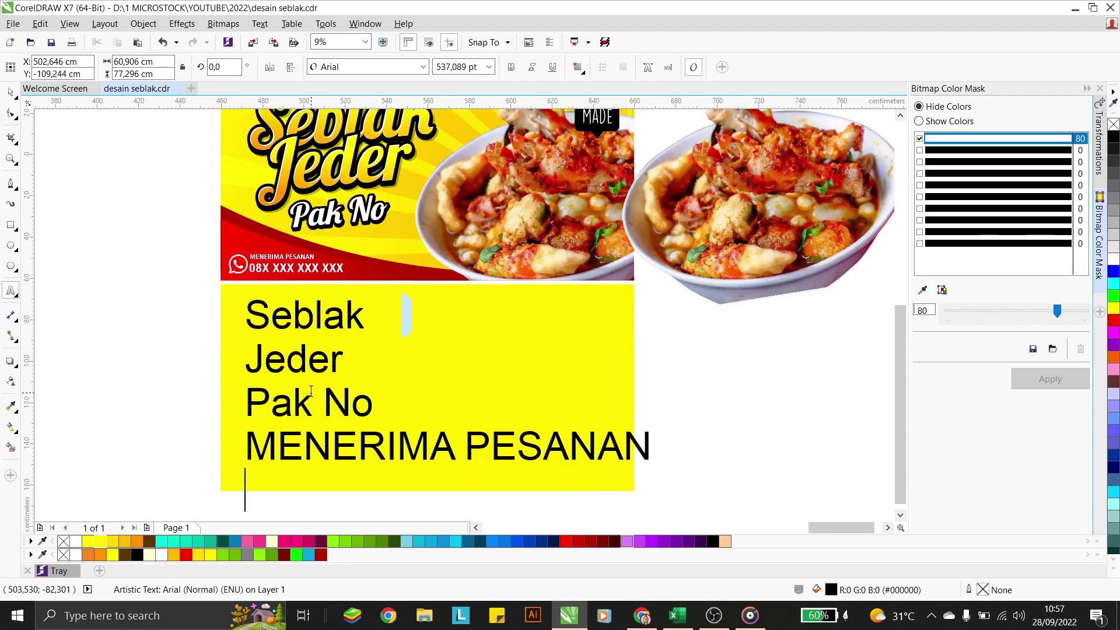
Step: Complete the text with the placeholder line "08X XXX XXX XXX" followed by "HOME" and "MADE" on separate lines
text(08X X)
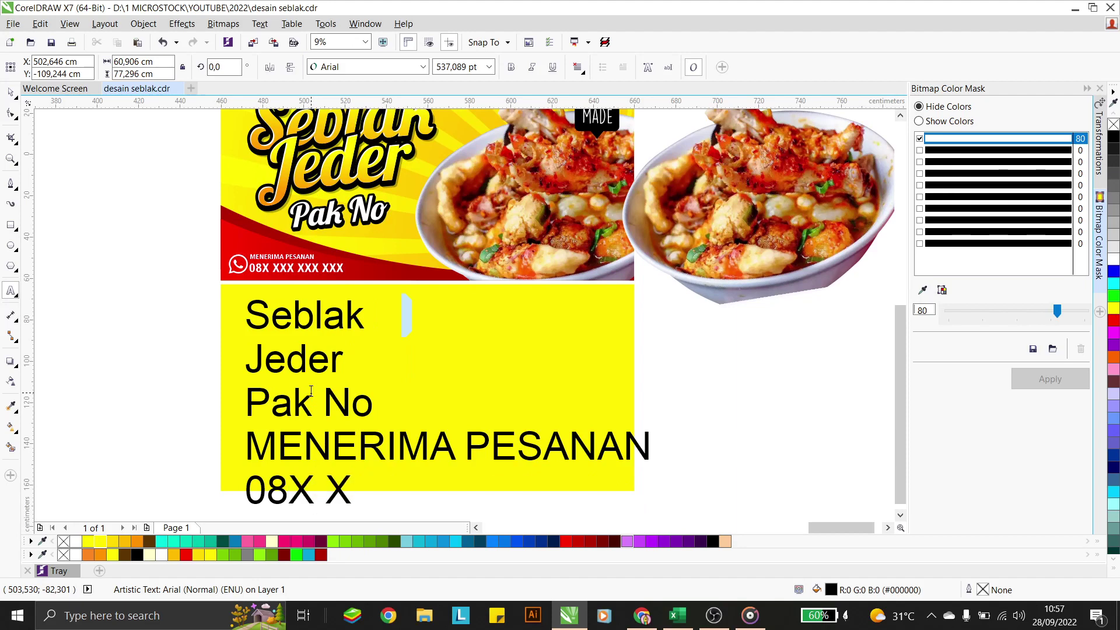
text(XX XXX XXX XX)
key(Return)
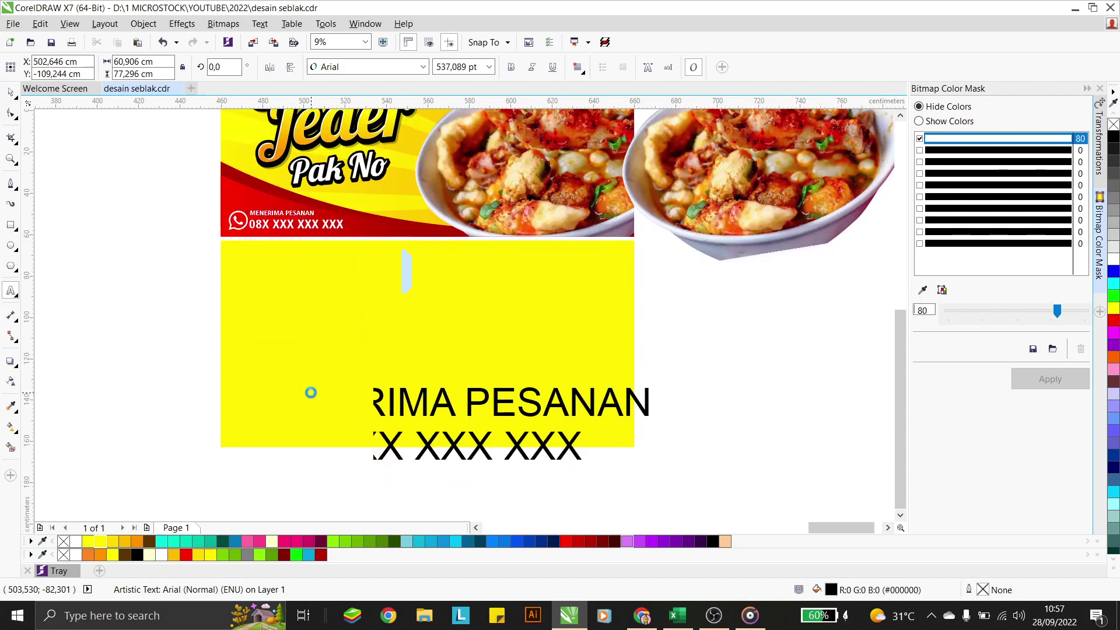
text(HOME)
key(Return)
text(MADE)
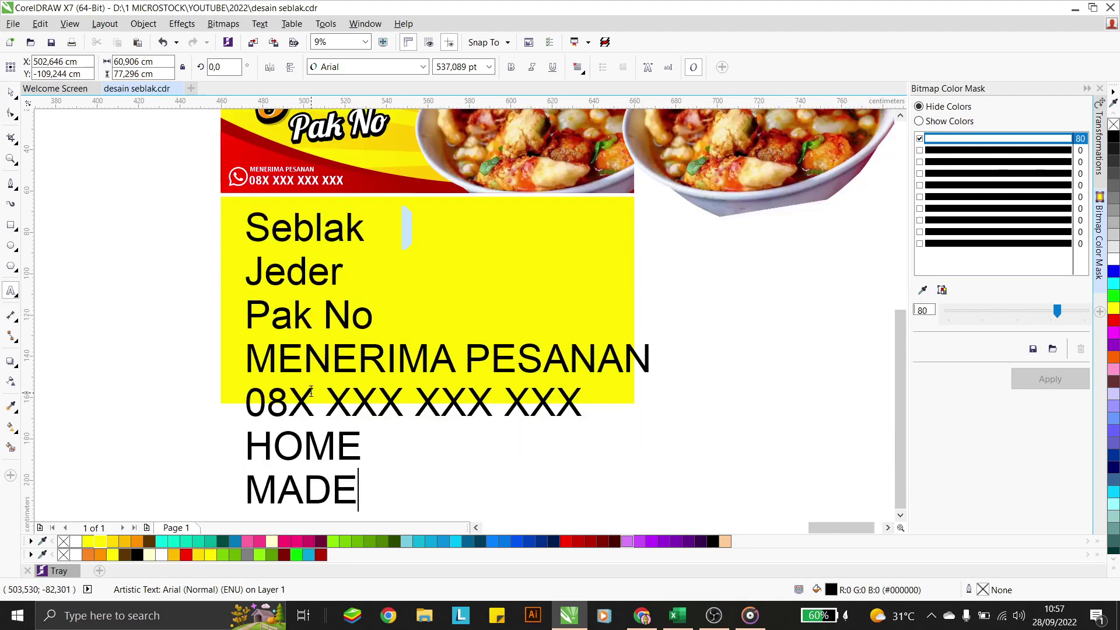
click(7, 92)
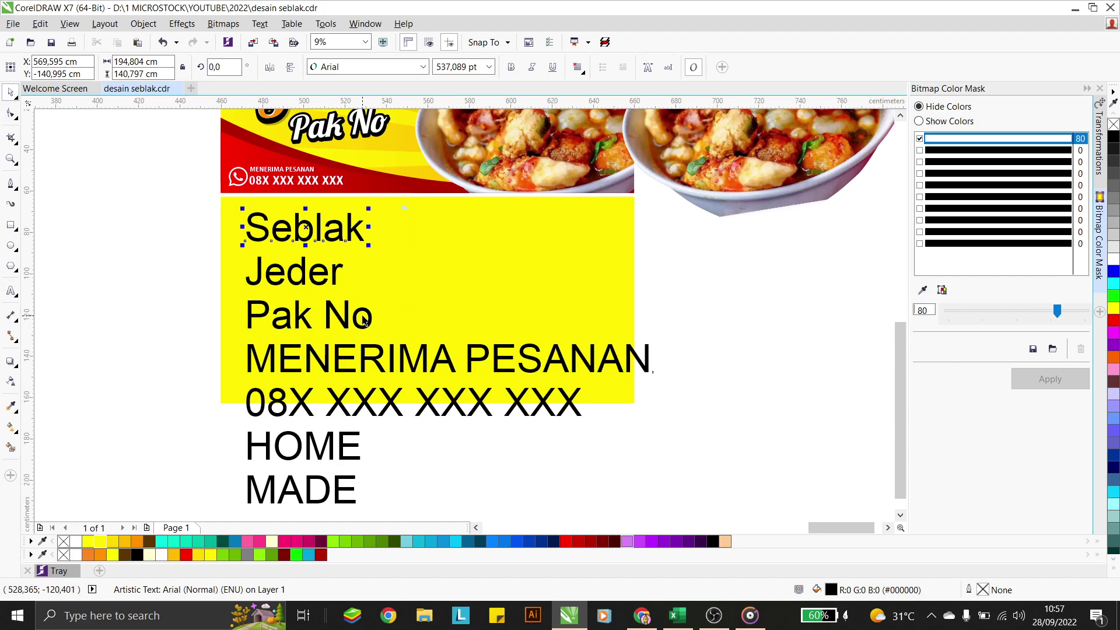
Step: Move the five text lines from "Pak No" to "MADE" off the yellow rectangle onto the empty area to its left
click(444, 467)
scroll(499, 292, down, 1)
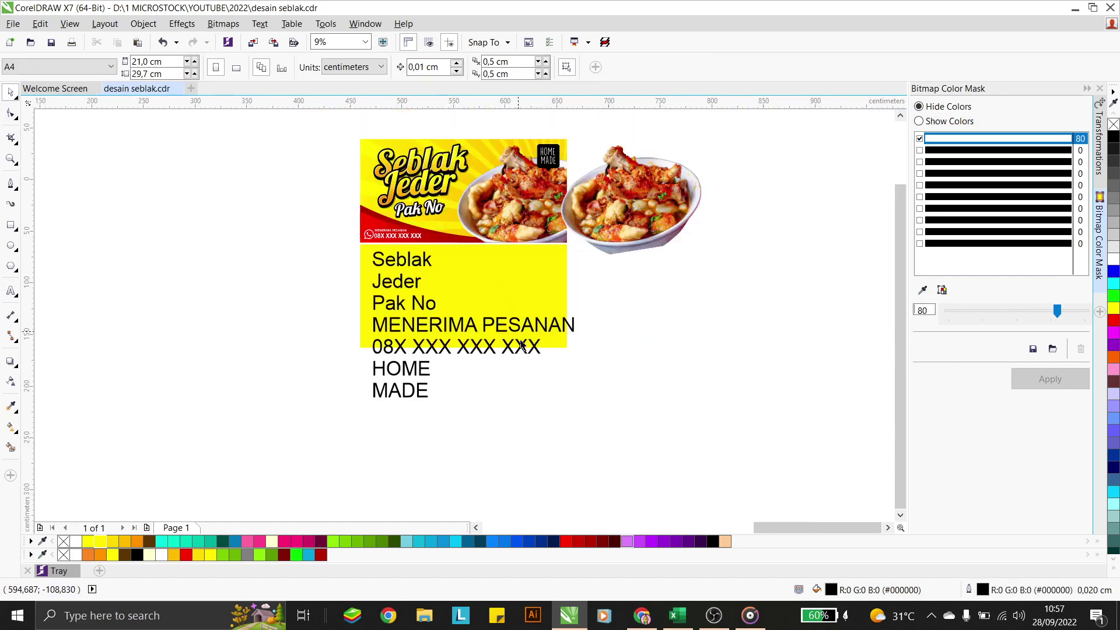
drag(617, 418, 311, 277)
drag(421, 304, 173, 262)
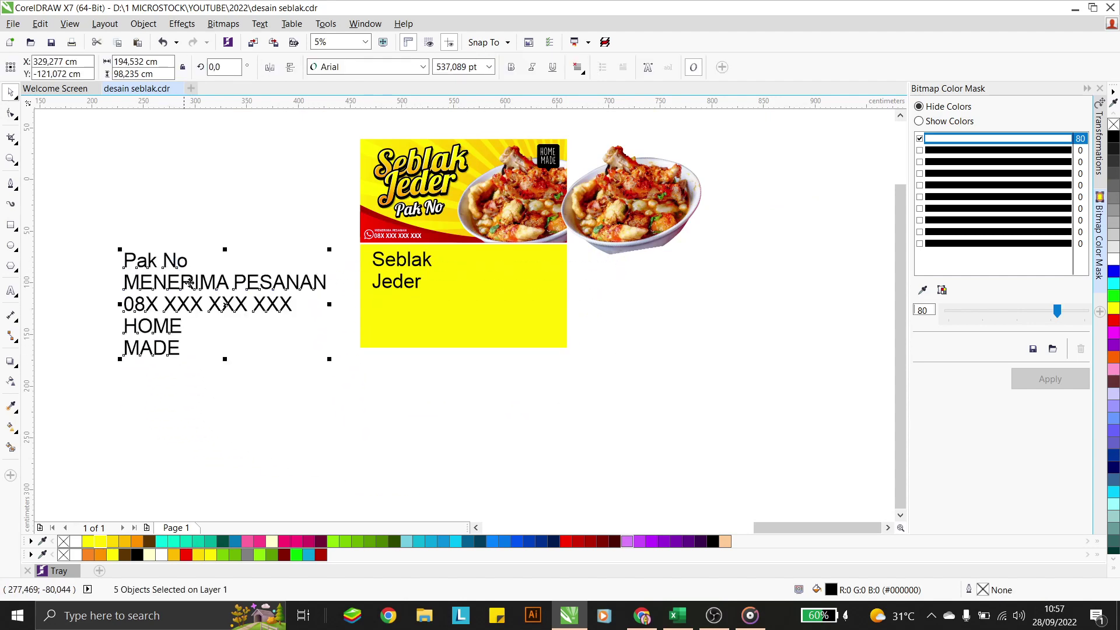
Step: Move the word "Seblak" slightly down and left so it sits closer to "Jeder"
click(392, 259)
scroll(391, 259, up, 2)
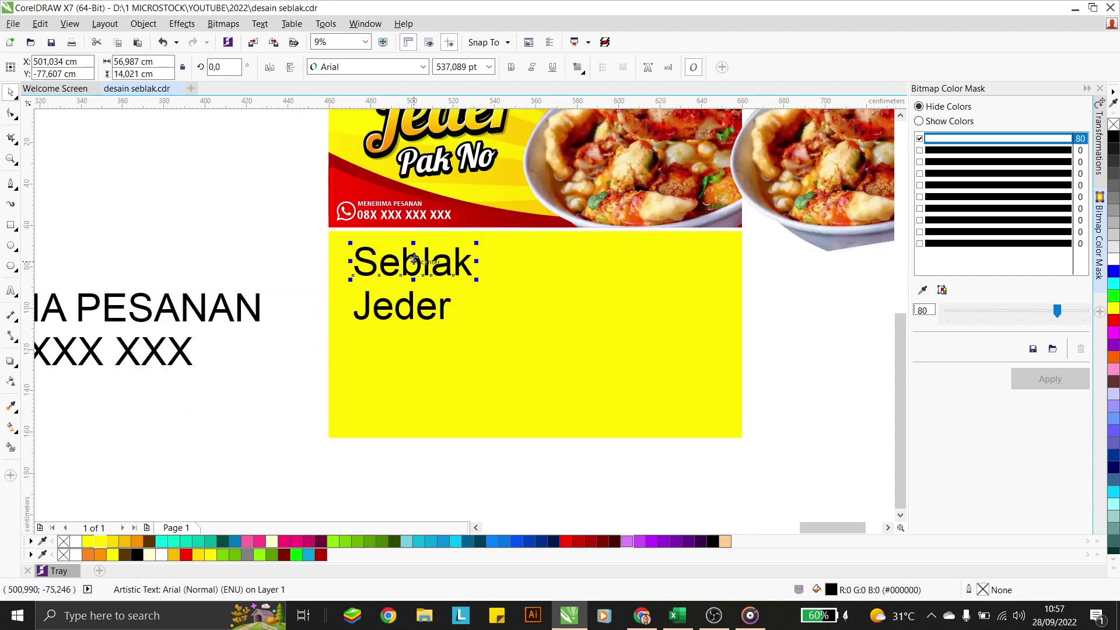
drag(414, 260, 406, 272)
click(283, 240)
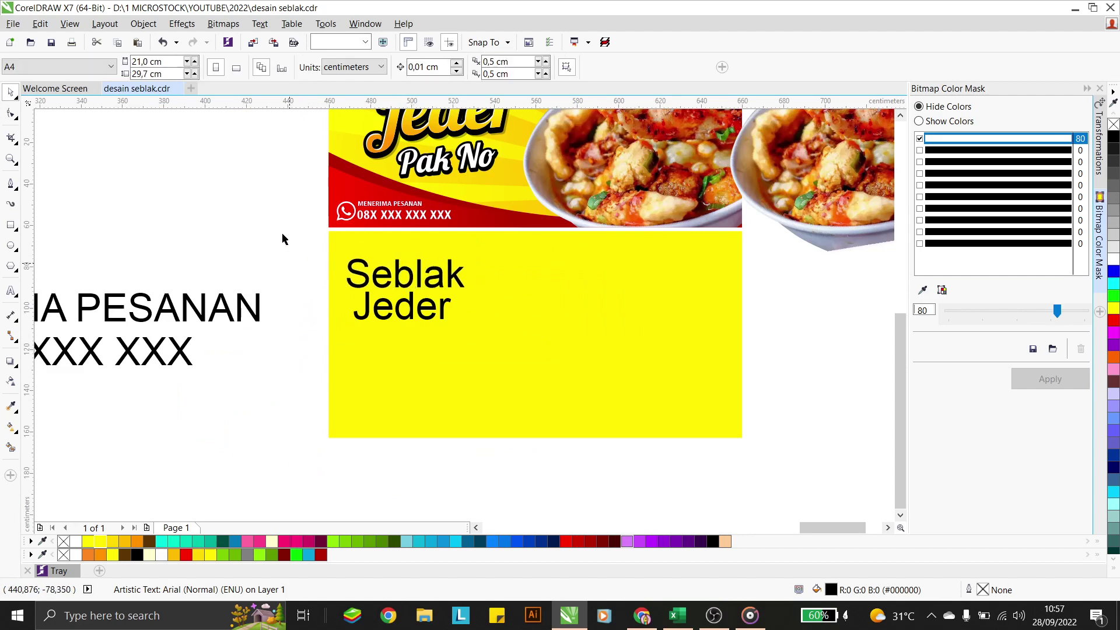
Step: Enlarge "Seblak" and "Jeder" together to about 787 pt and set their font to Lobster
drag(282, 239, 486, 398)
scroll(473, 359, down, 2)
scroll(473, 359, up, 2)
click(423, 67)
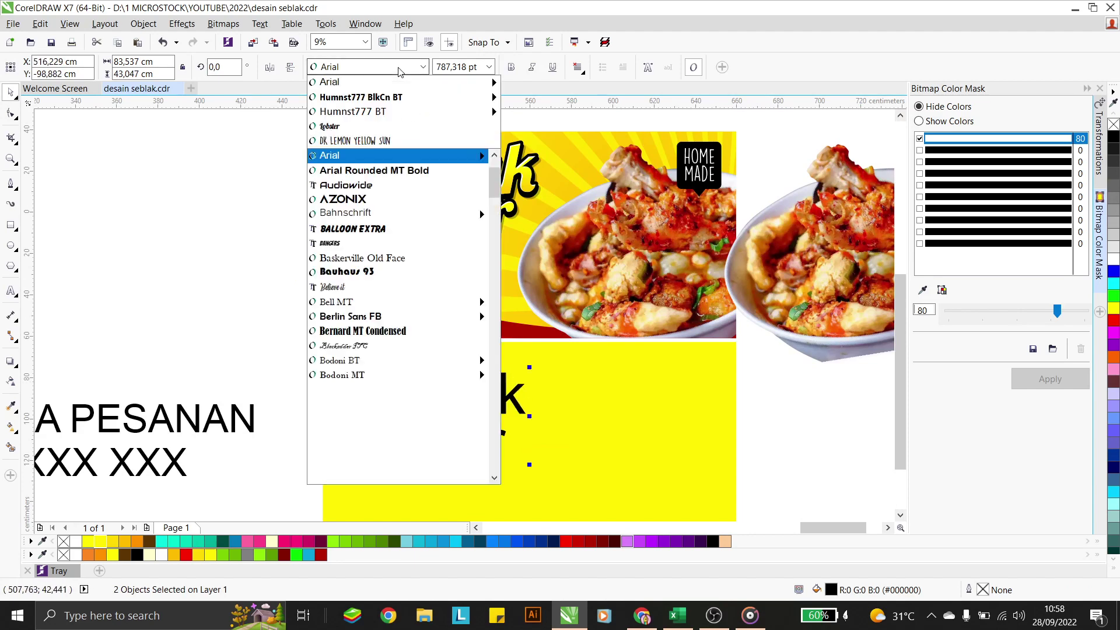
click(367, 126)
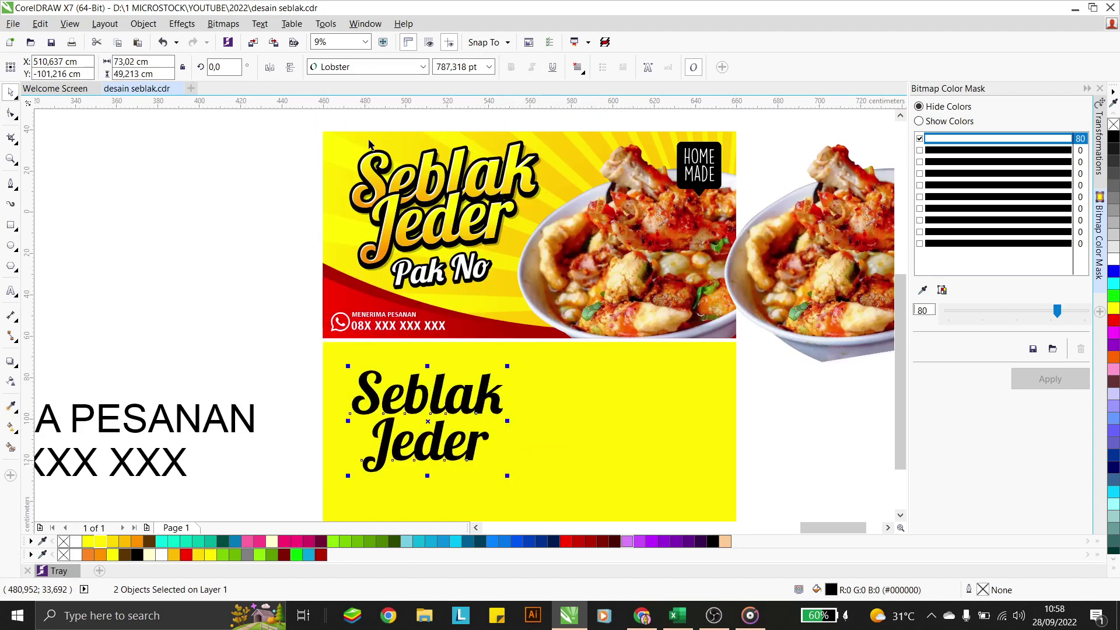
Step: Rotate "Seblak" and "Jeder" together by about 4.5 degrees and enlarge them to about 924 pt
drag(305, 345, 536, 501)
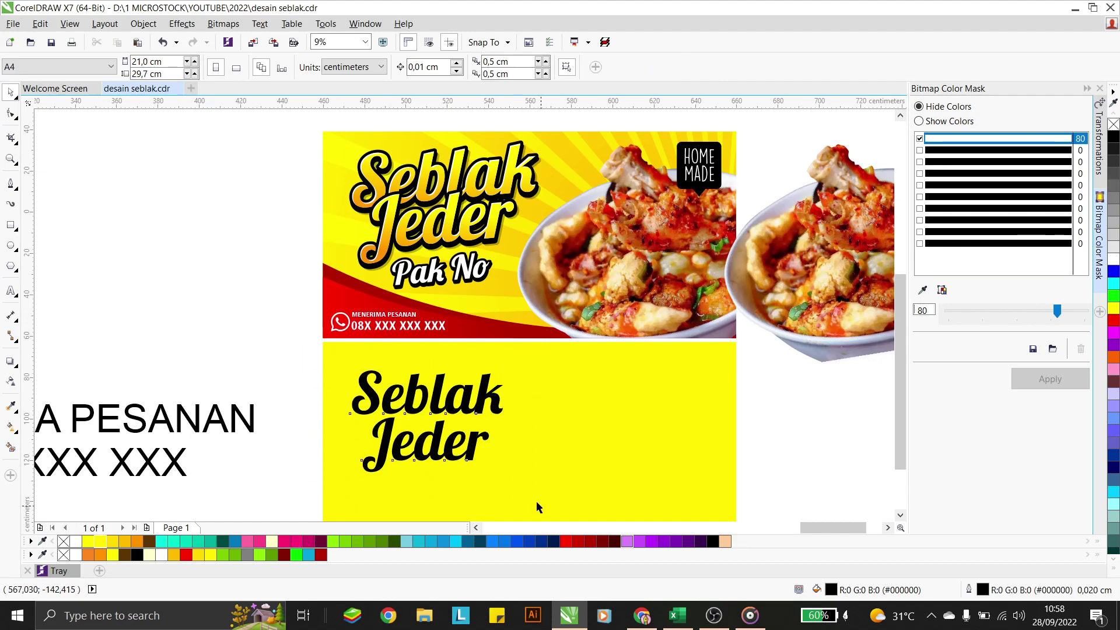
click(472, 395)
drag(510, 422, 513, 390)
click(498, 375)
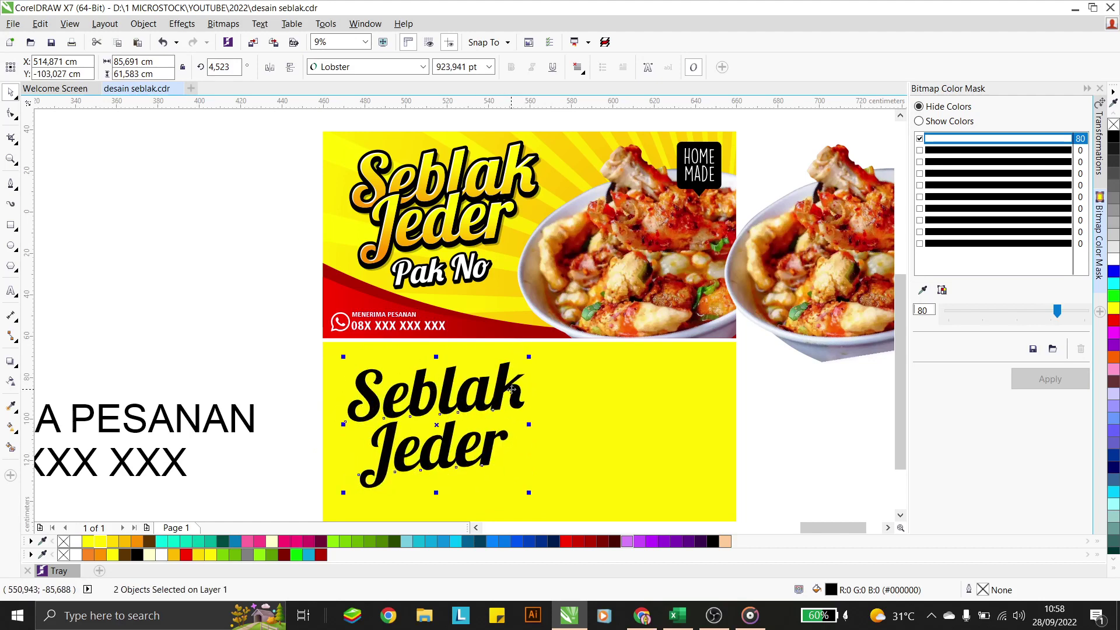
click(316, 349)
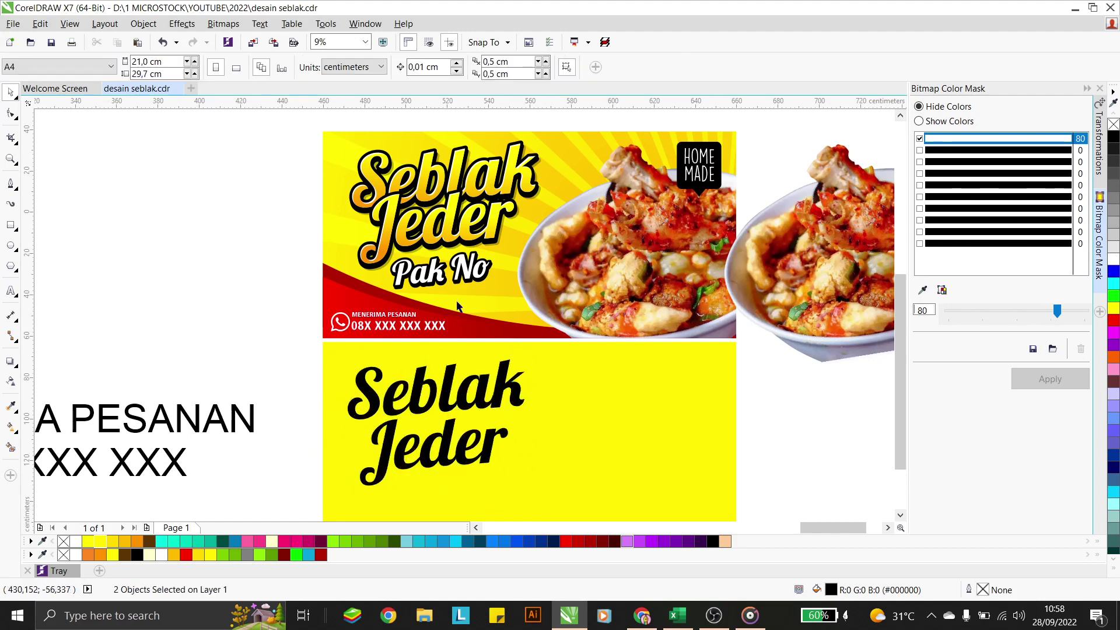
Step: Move "Jeder" up to overlap the lower edge of "Seblak", and enlarge both words together to about 979 pt
click(427, 442)
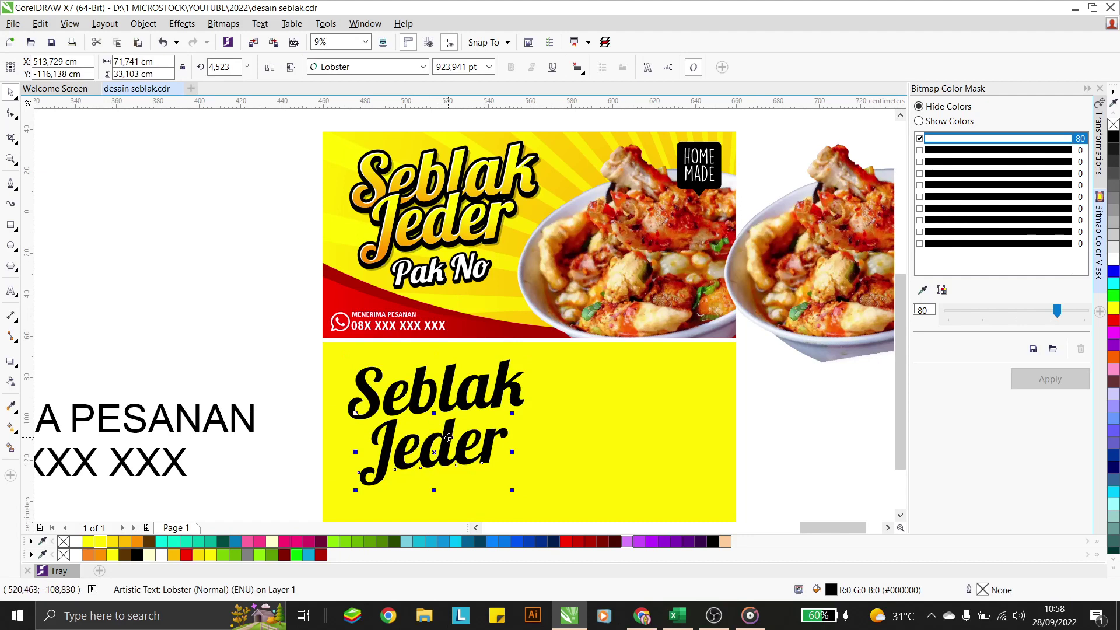
drag(427, 441, 451, 420)
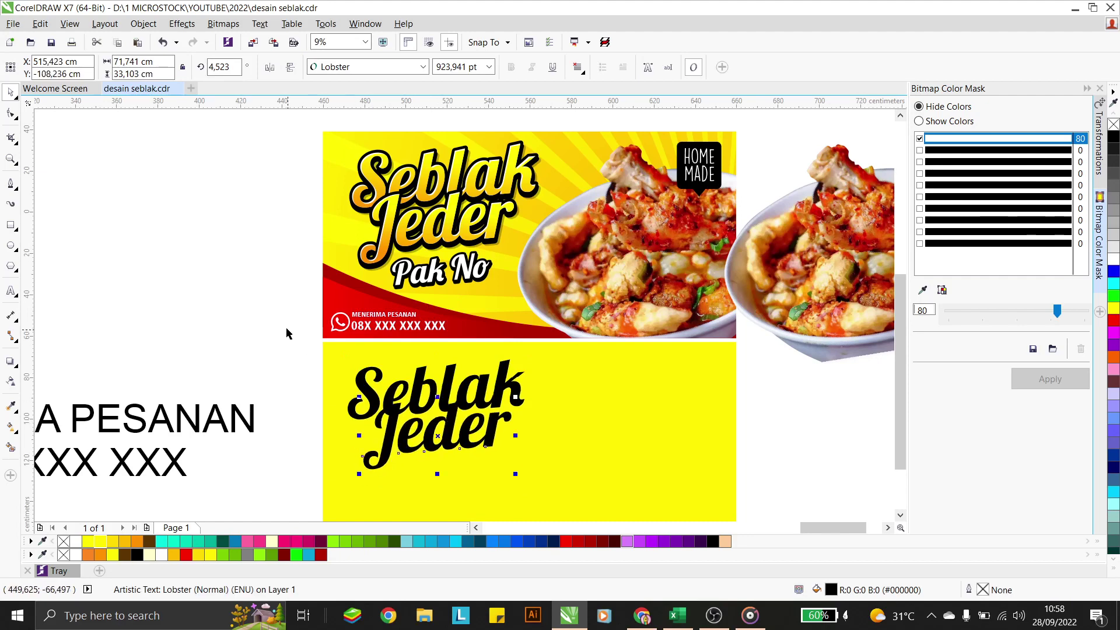
drag(313, 351, 559, 499)
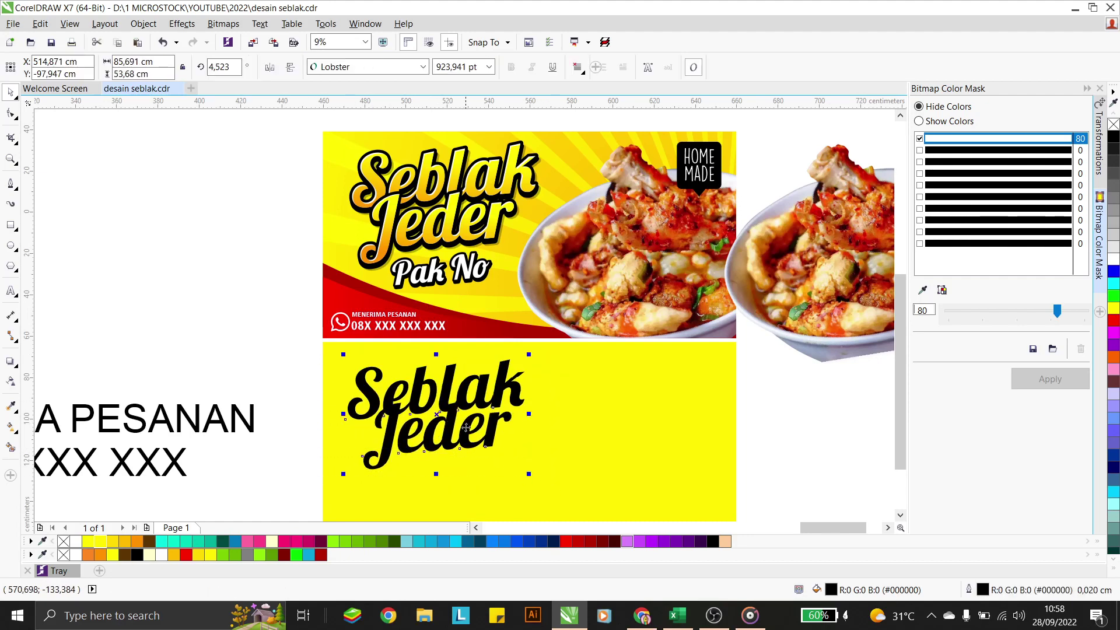
drag(477, 397, 475, 393)
drag(241, 335, 569, 497)
drag(530, 346, 532, 346)
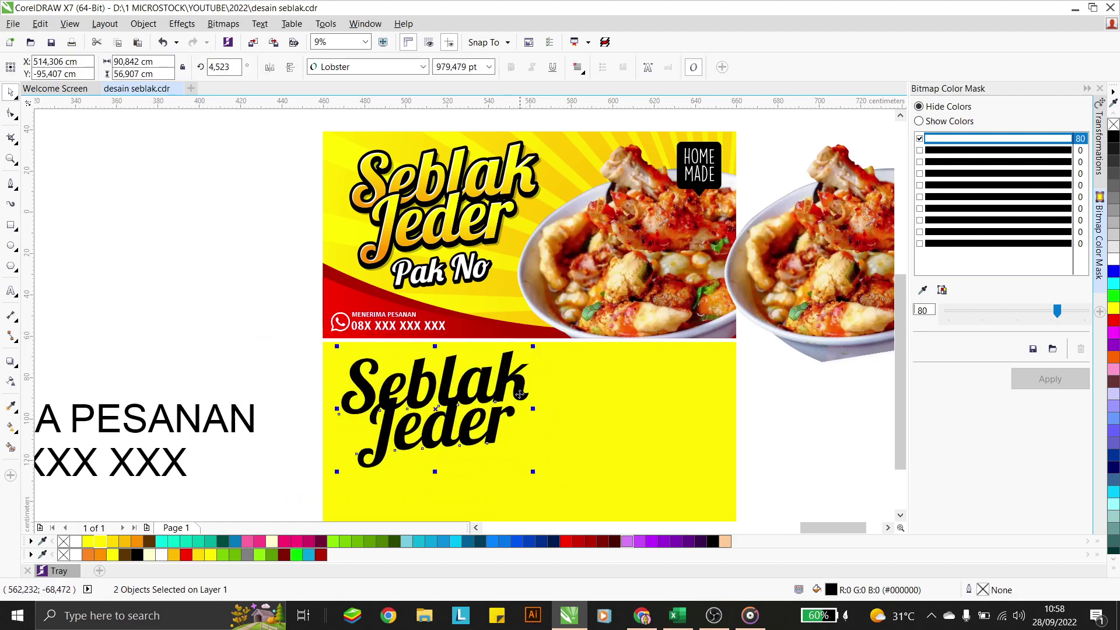
click(202, 325)
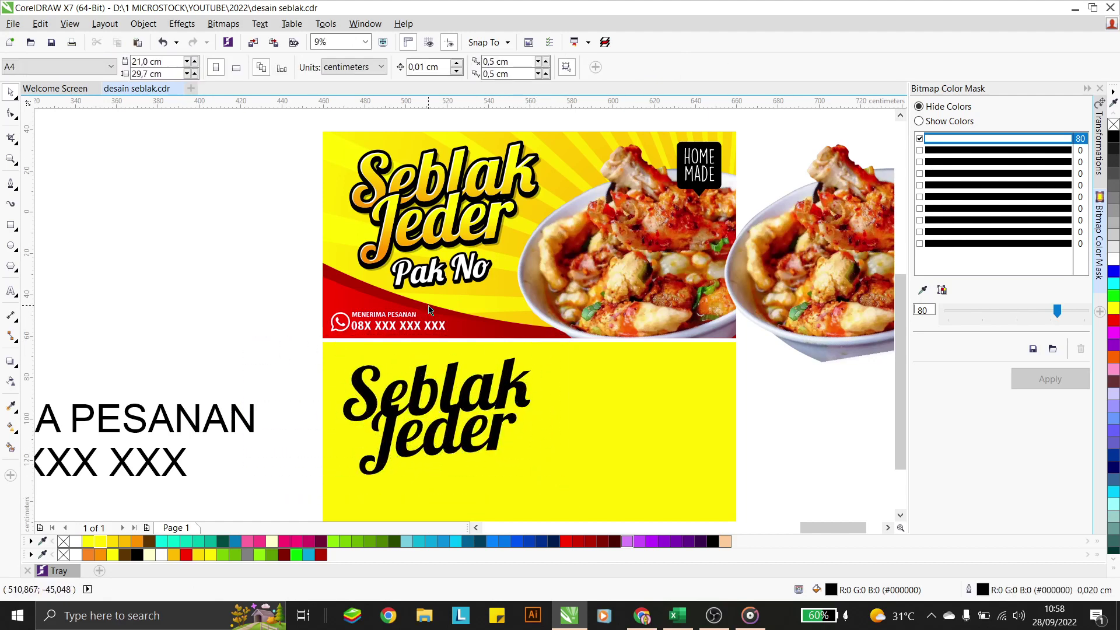
scroll(429, 306, down, 2)
scroll(466, 334, up, 2)
click(475, 351)
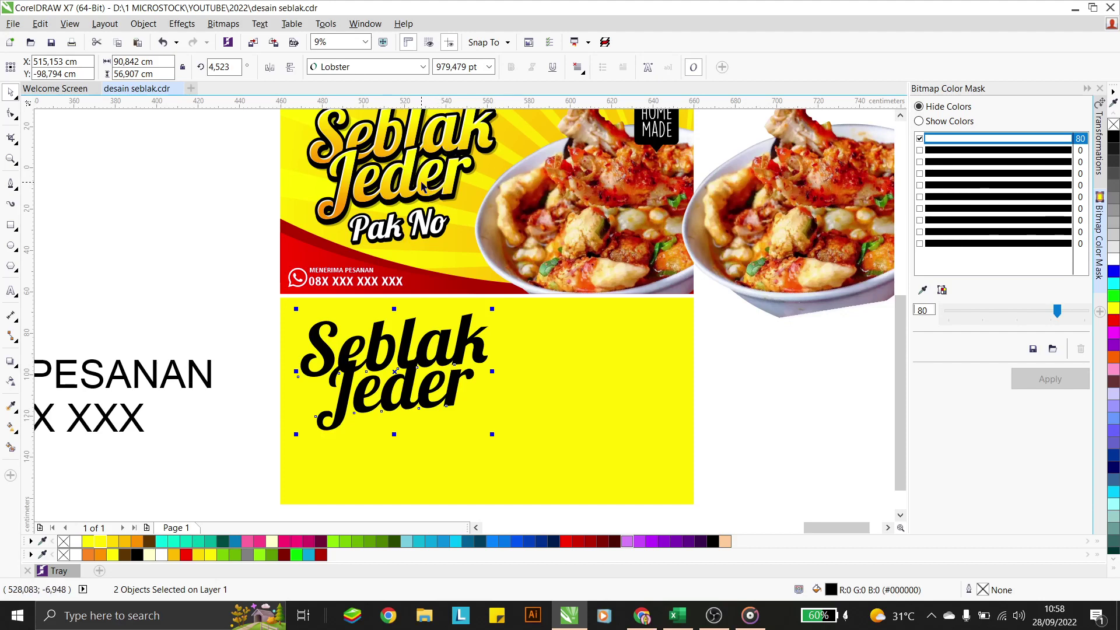
click(190, 268)
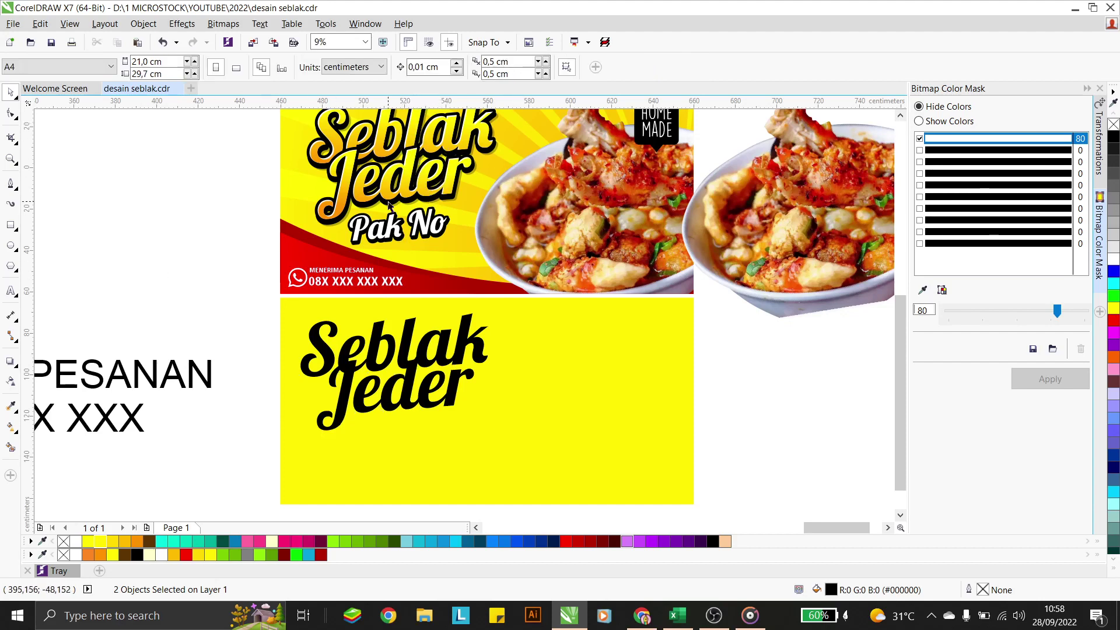
Step: Apply a vertical linear fountain fill to the word "Seblak" with the Interactive Fill tool
click(403, 342)
scroll(350, 366, up, 2)
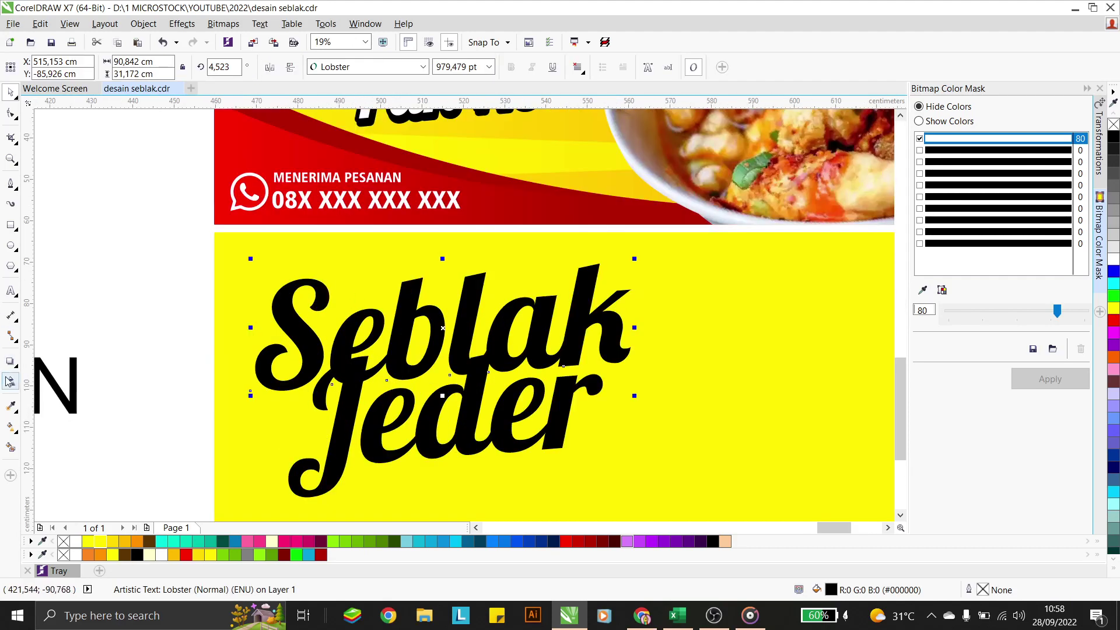
click(10, 428)
drag(414, 284, 414, 378)
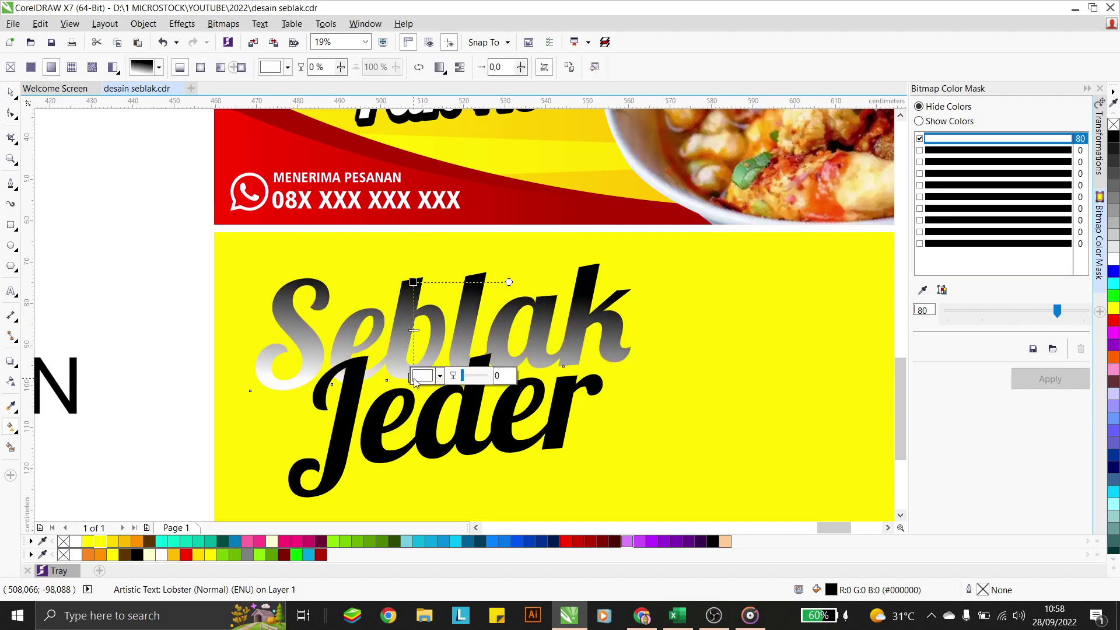
Step: Colour the gradient of "Seblak" from yellow at the top of the letters to orange at their bottom
click(413, 282)
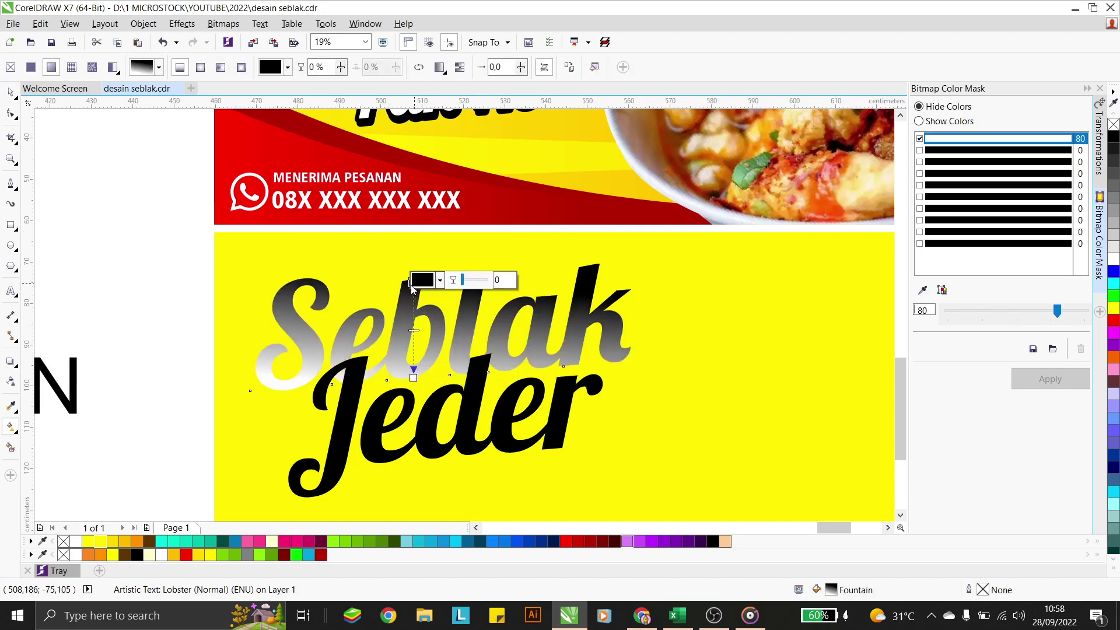
click(89, 542)
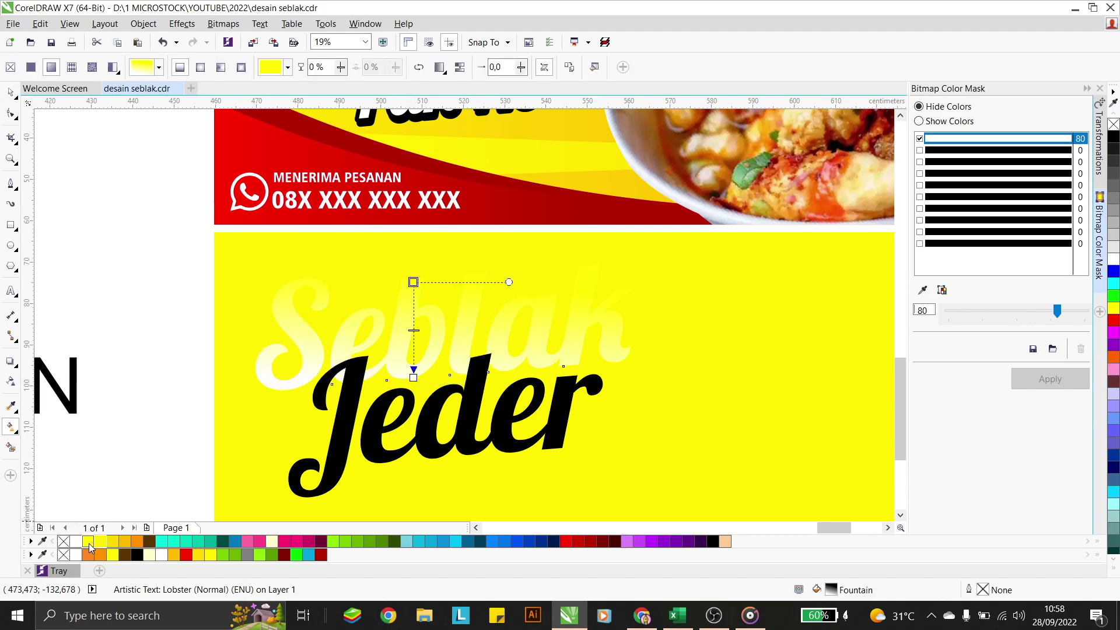
click(103, 541)
scroll(470, 355, down, 1)
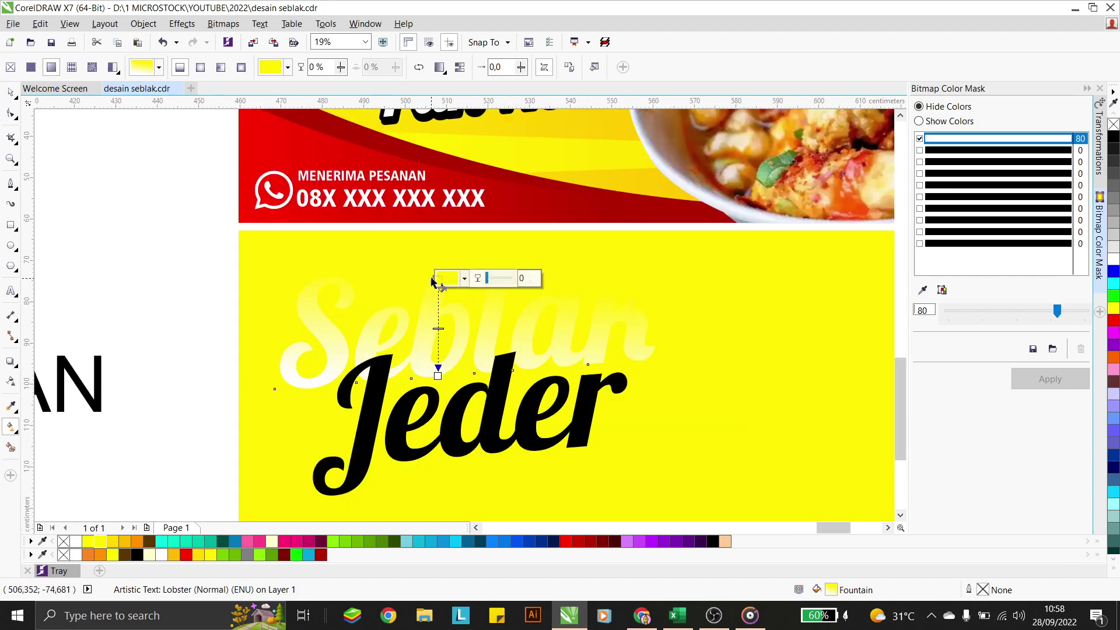
click(89, 542)
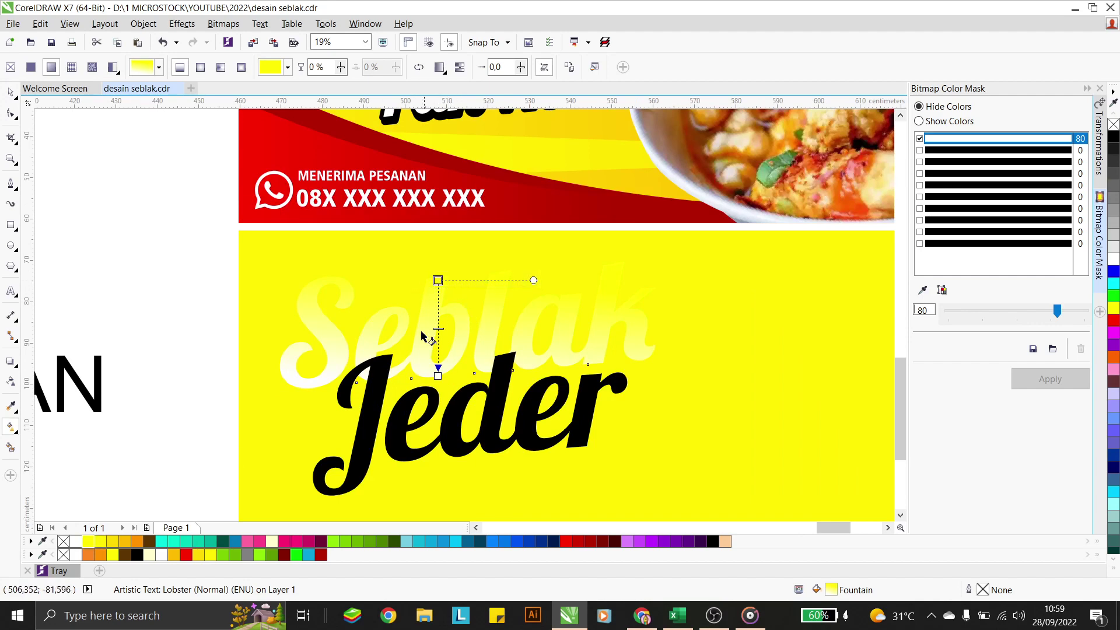
click(138, 541)
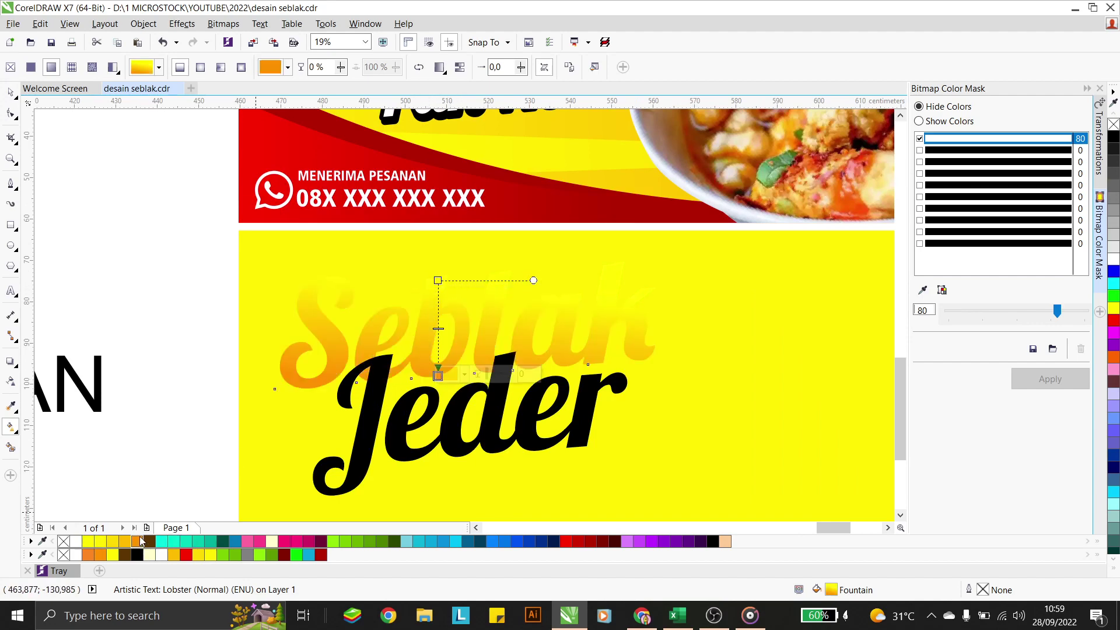
key(space)
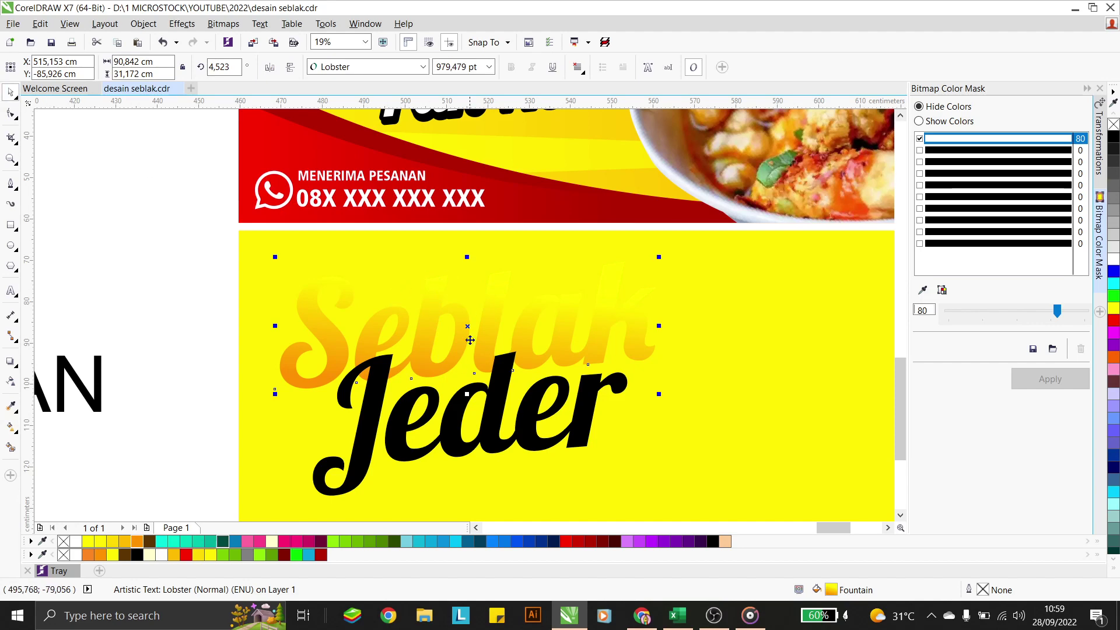
Step: Give "Jeder" a matching vertical linear gradient from yellow at the top to orange at the bottom
click(491, 422)
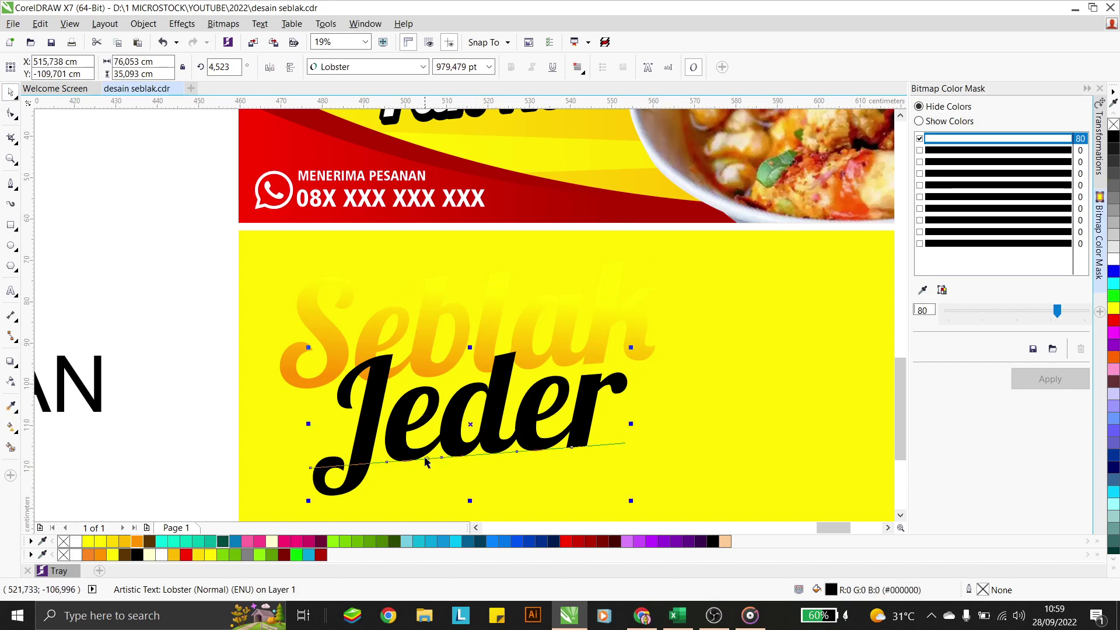
click(10, 426)
drag(502, 361, 506, 457)
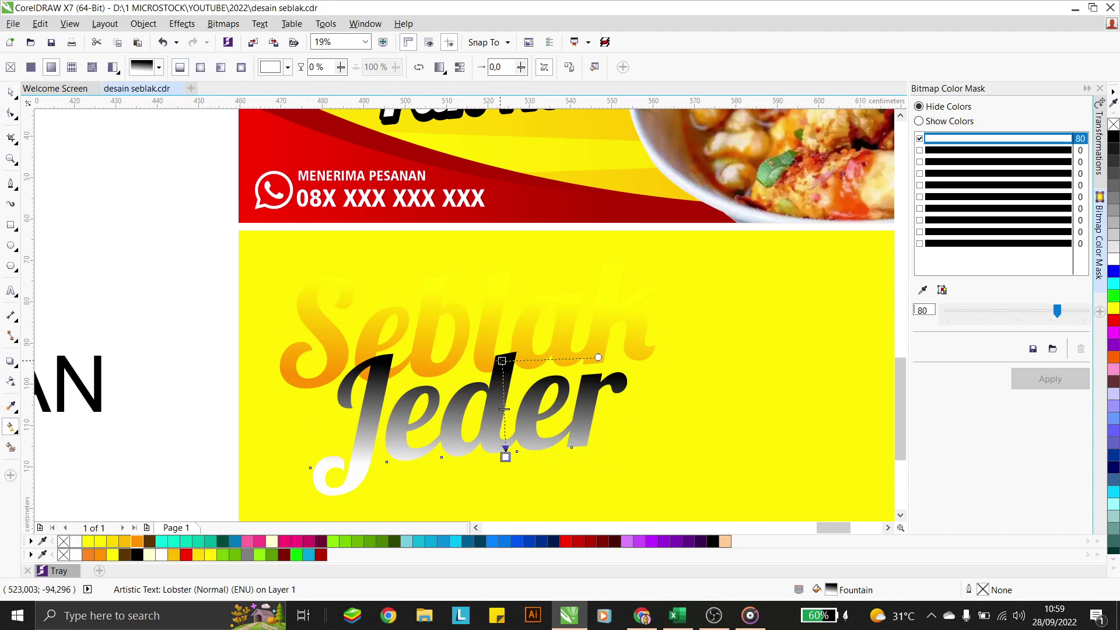
click(501, 360)
click(88, 541)
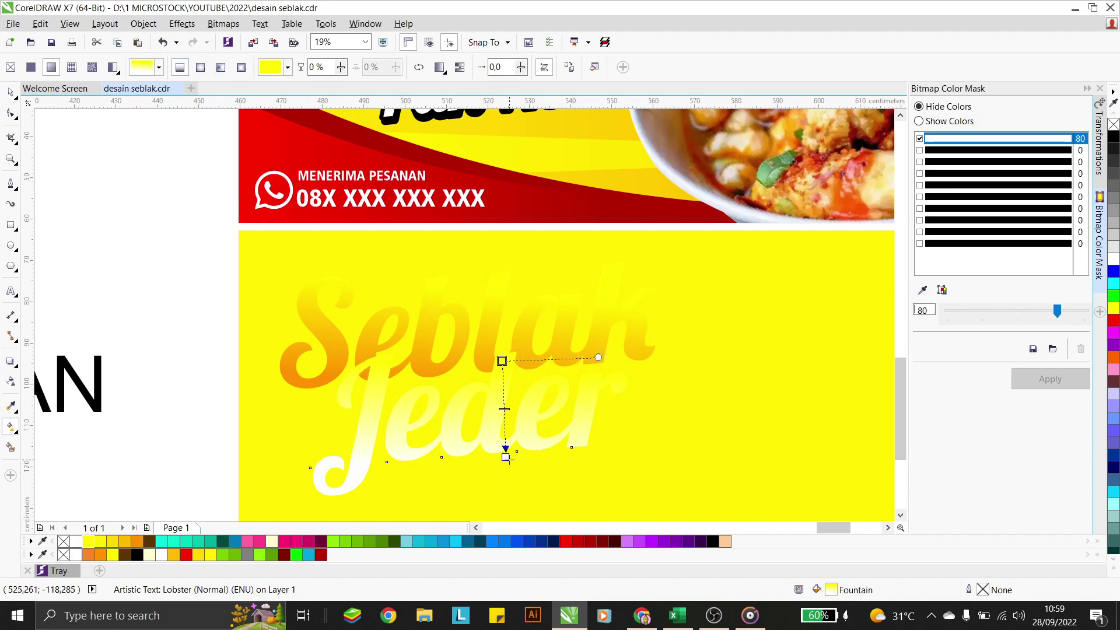
click(505, 457)
click(137, 541)
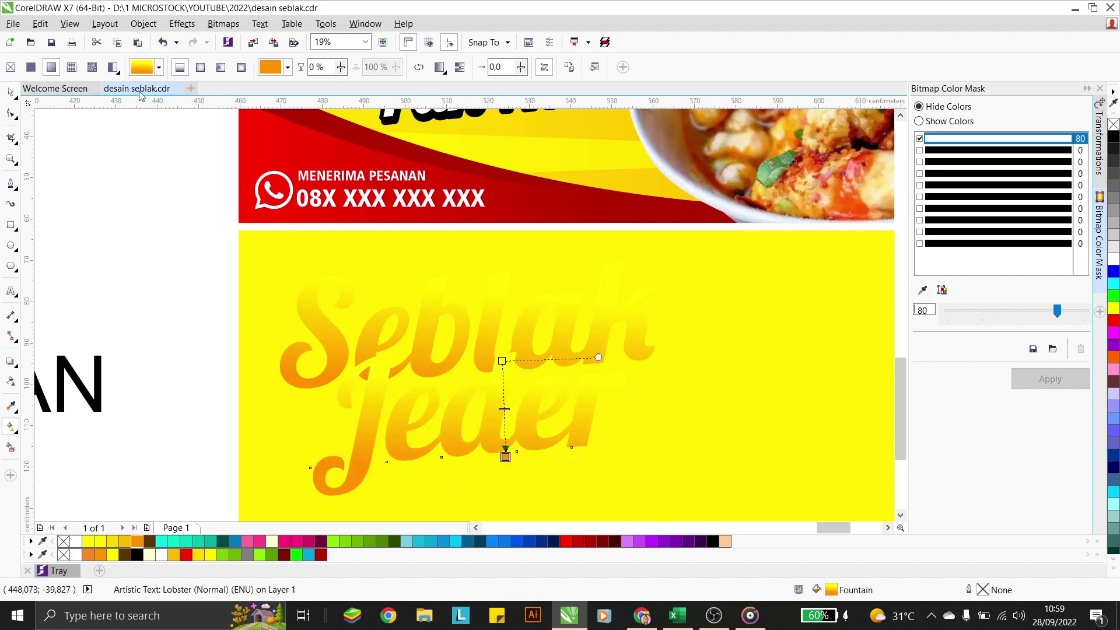
key(space)
click(194, 246)
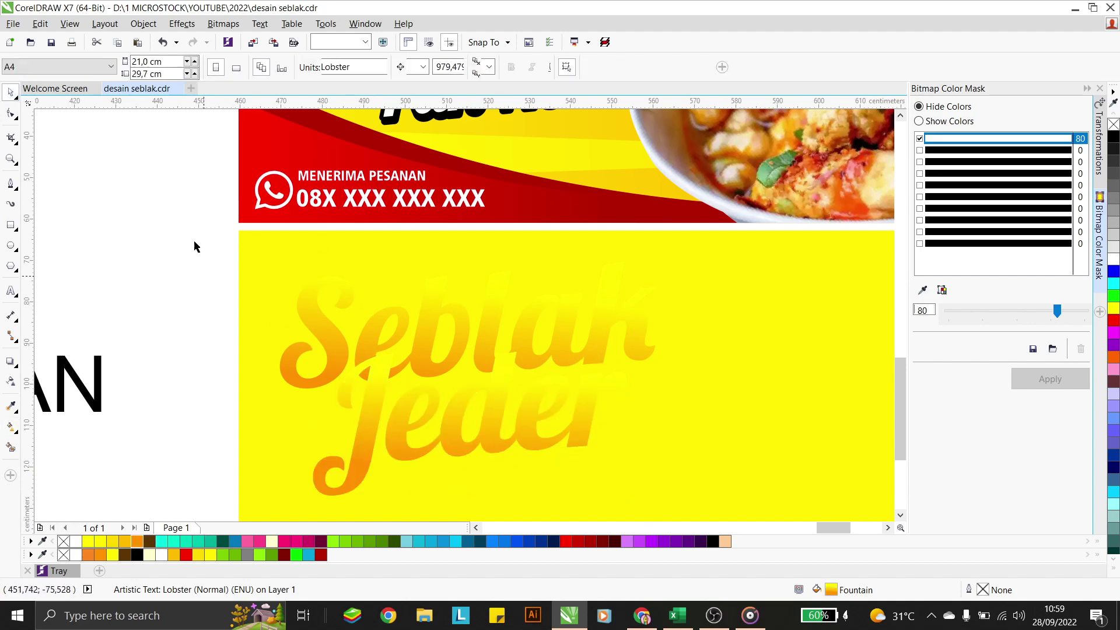
Step: Add a black outline to both words "Seblak" and "Jeder"
drag(194, 215, 706, 478)
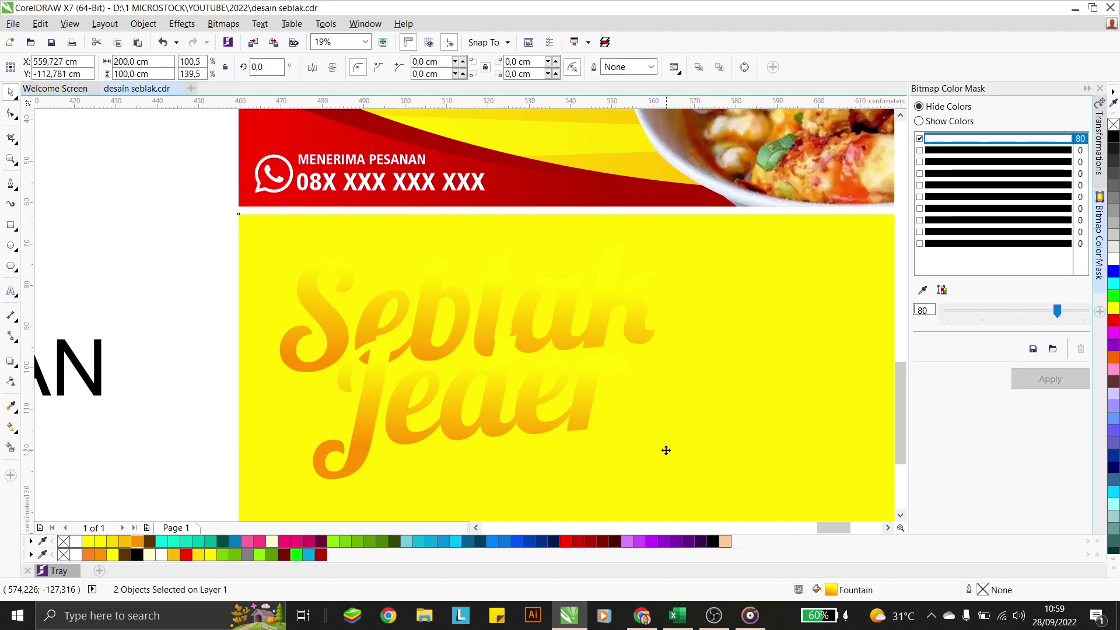
drag(203, 212, 712, 500)
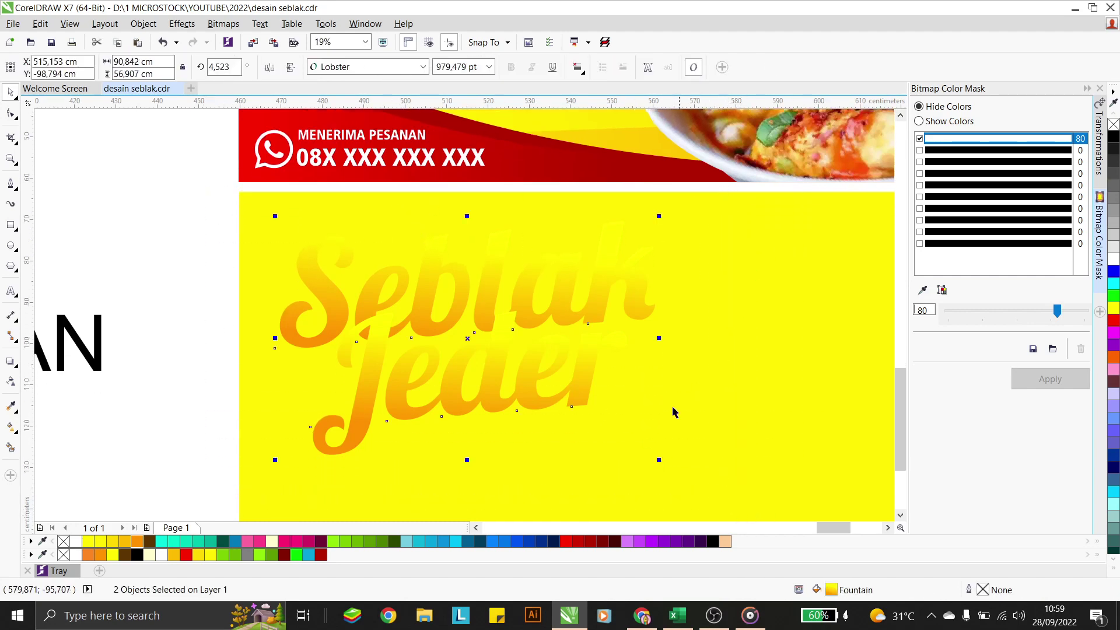
right_click(1115, 145)
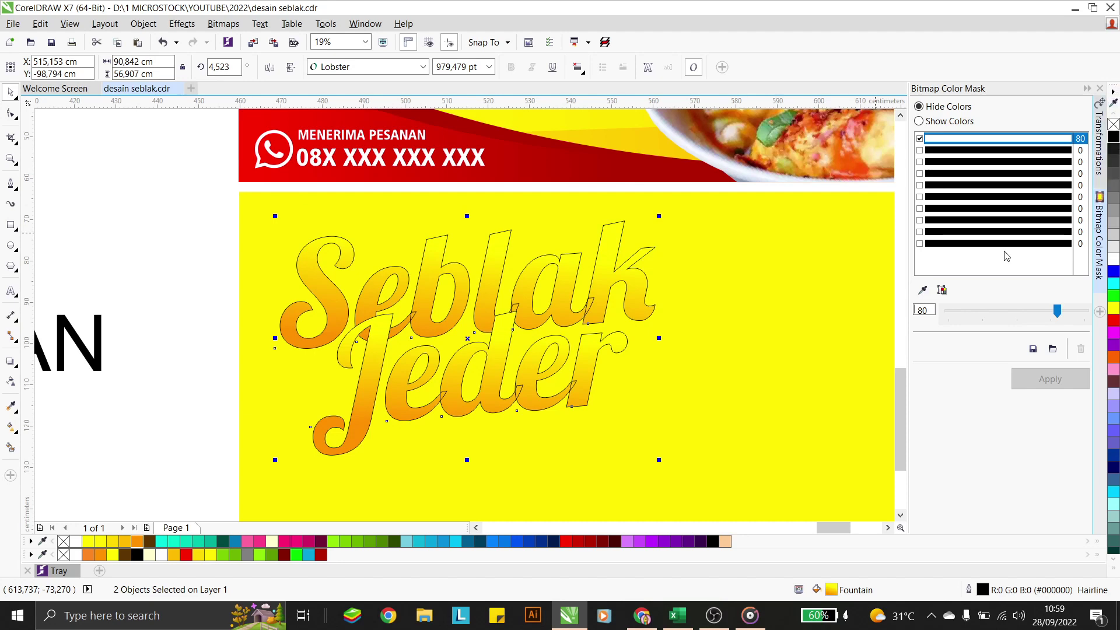
Step: Set the outline of both words to 2 cm wide with rounded corners and caps, placed behind the fill and scaling with the object
double_click(984, 591)
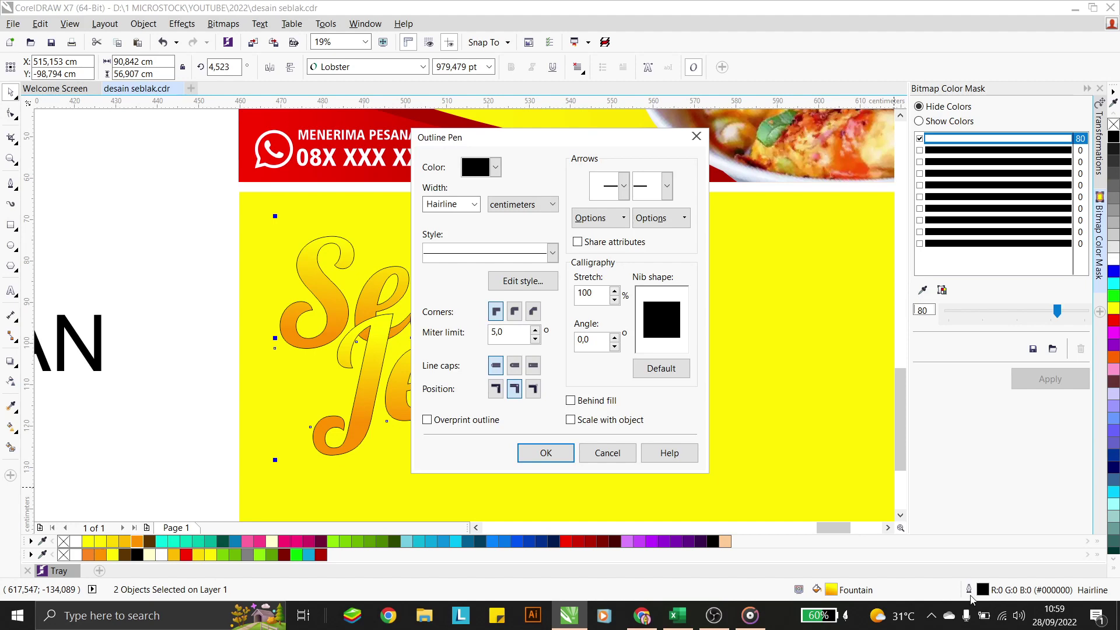
click(450, 202)
click(449, 382)
text(2)
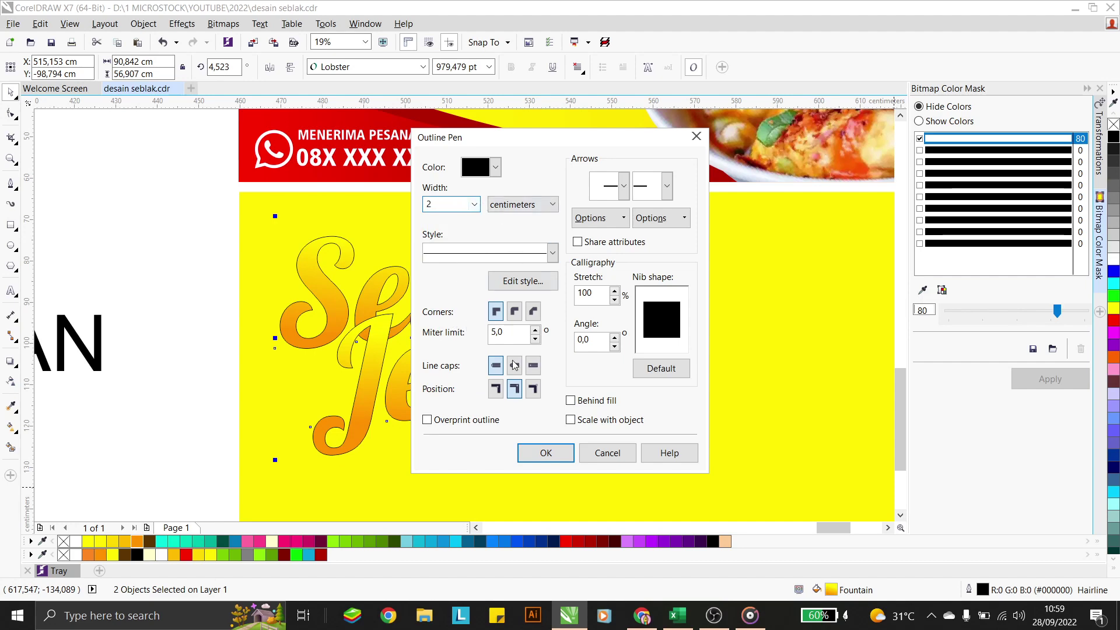
click(515, 313)
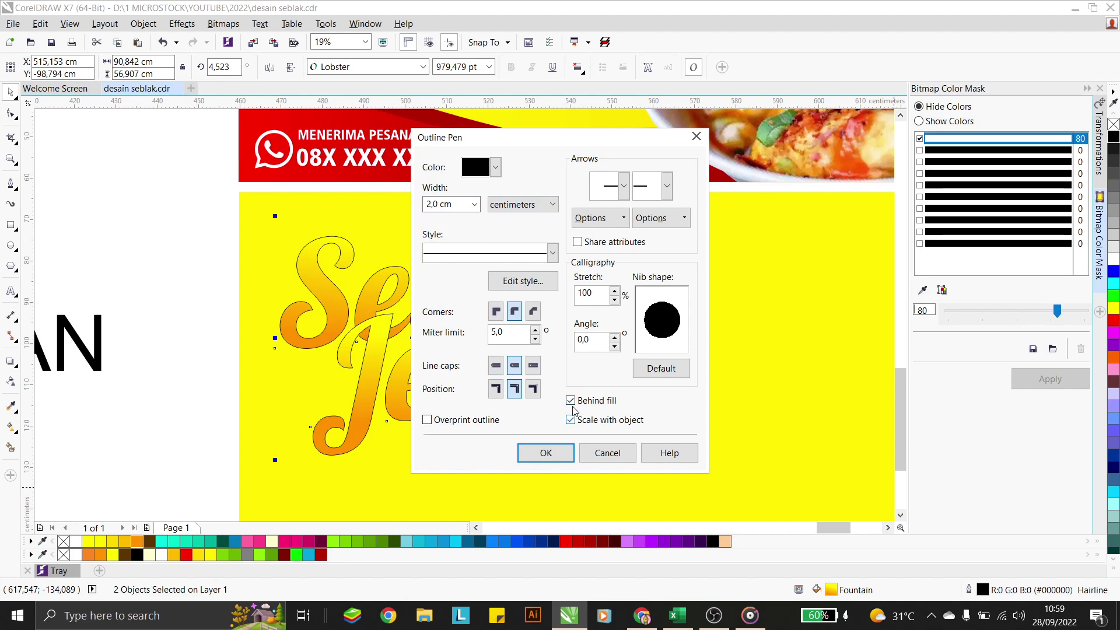
click(557, 454)
scroll(520, 325, down, 2)
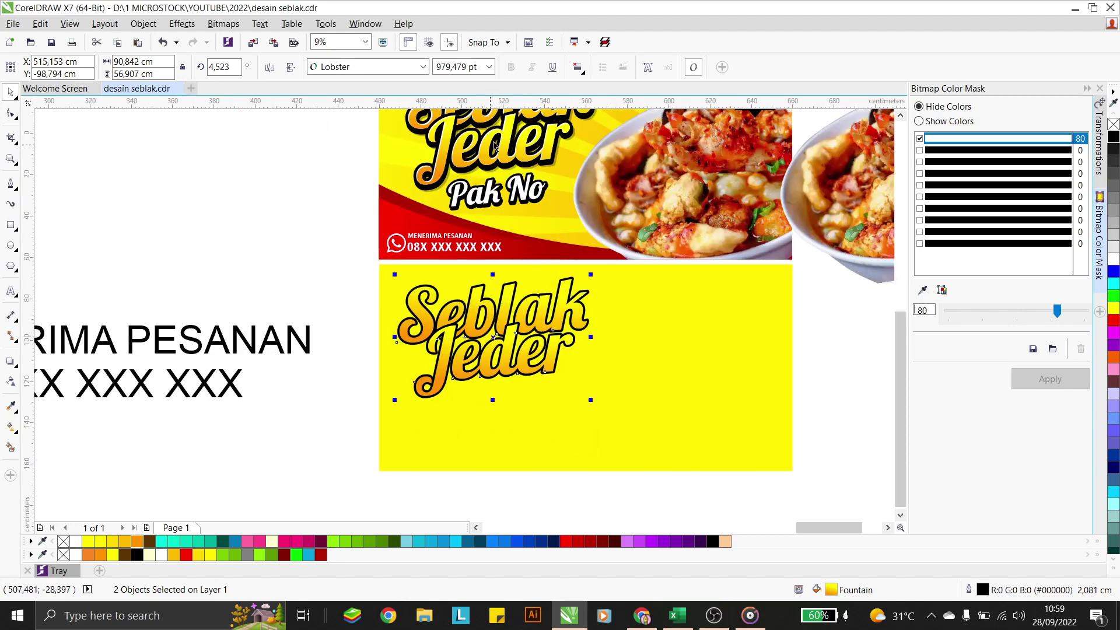
Step: Group "Seblak" and "Jeder", and place a solid black copy behind the group, offset about 0.8 cm right and 1.2 cm down
scroll(525, 331, up, 2)
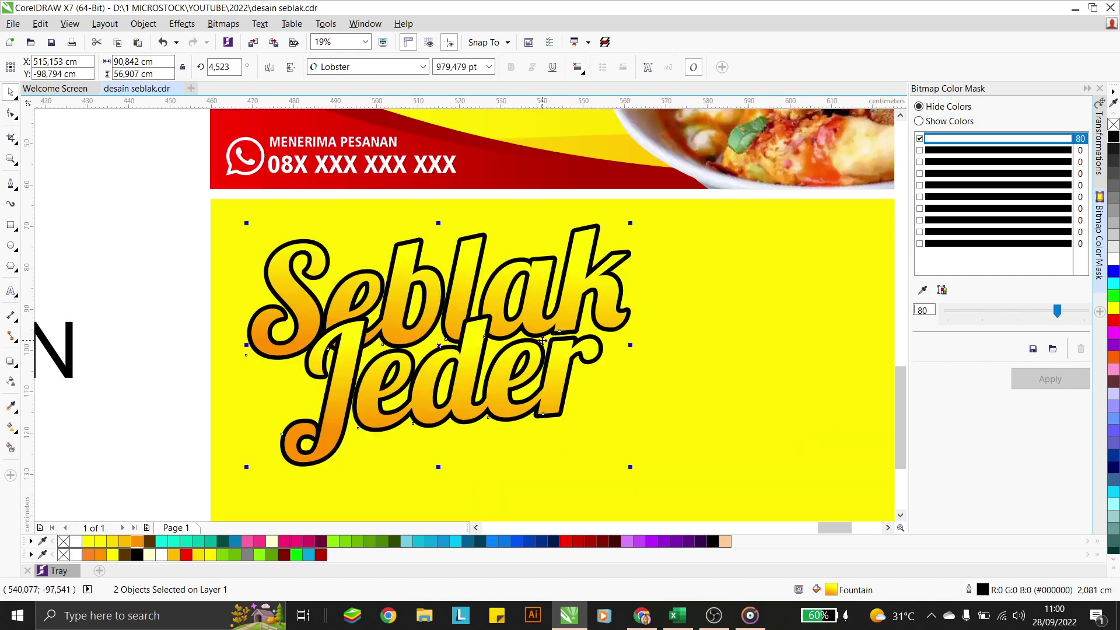
key(ctrl+g)
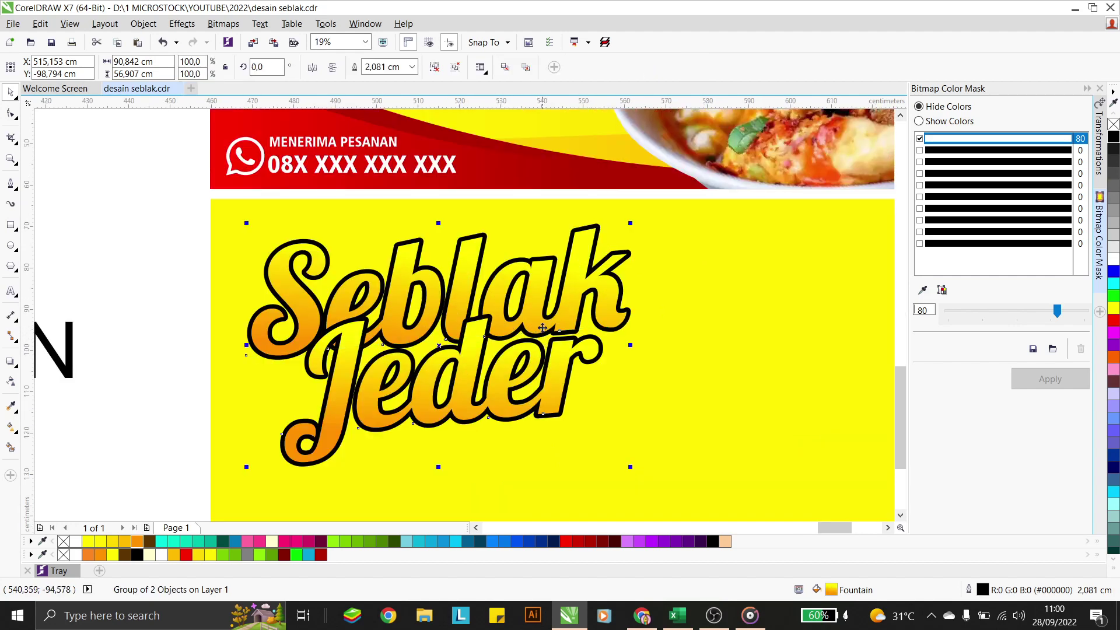
scroll(533, 313, up, 2)
mouse_move(528, 307)
mouse_down()
mouse_move(531, 317)
mouse_move(535, 303)
mouse_up()
right_click(532, 317)
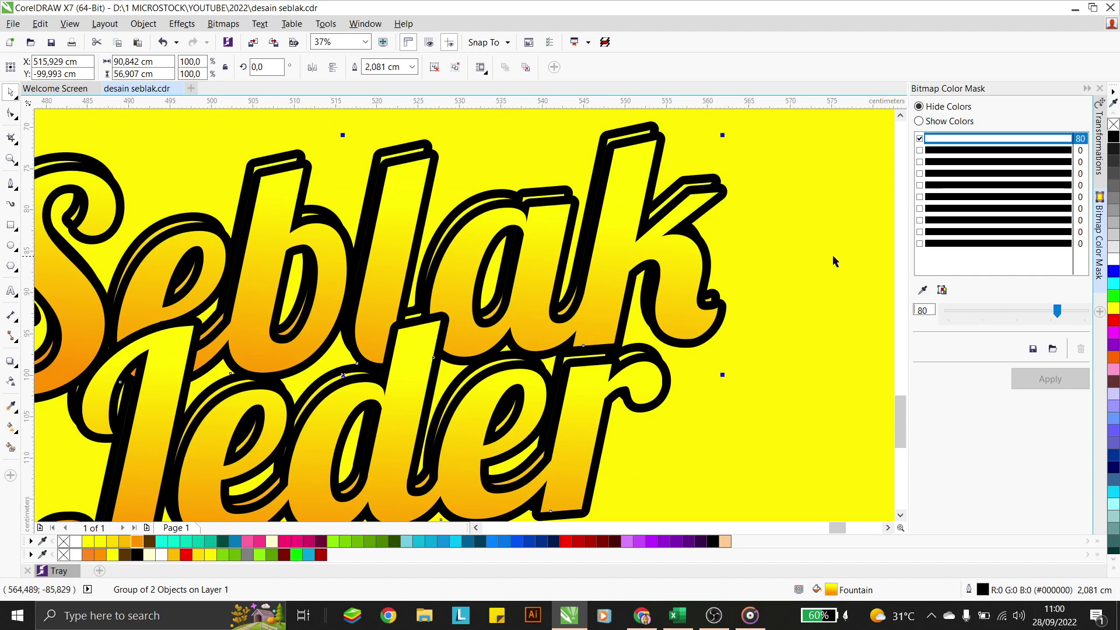
click(1115, 139)
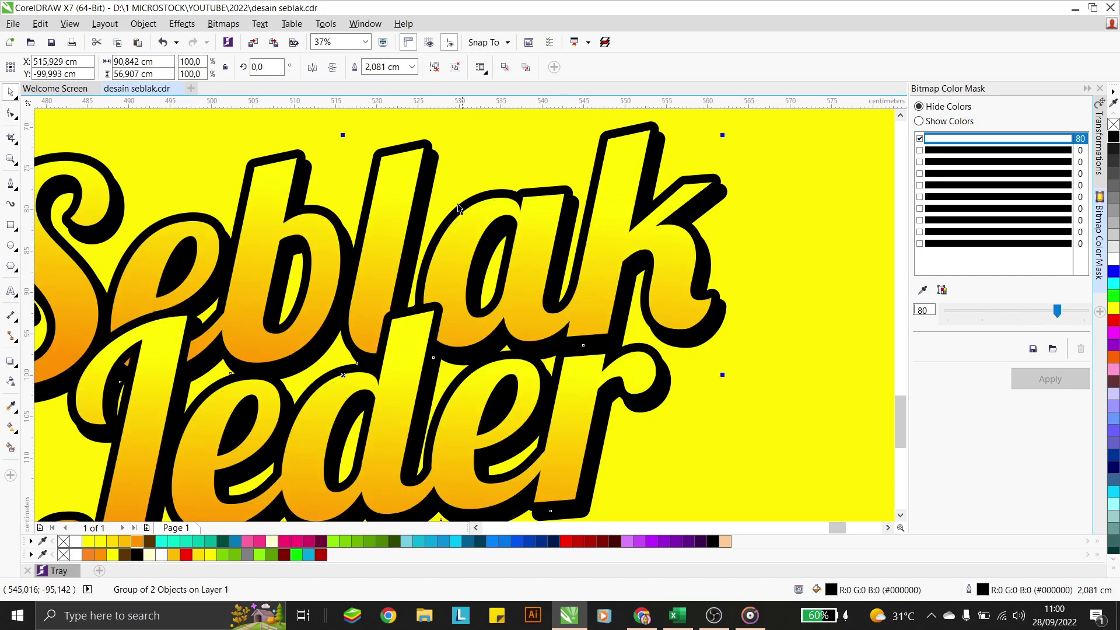
Step: Duplicate the black title copy, offsetting the duplicate about 0.8 cm right and 1.3 cm down
scroll(563, 260, down, 1)
scroll(583, 286, down, 1)
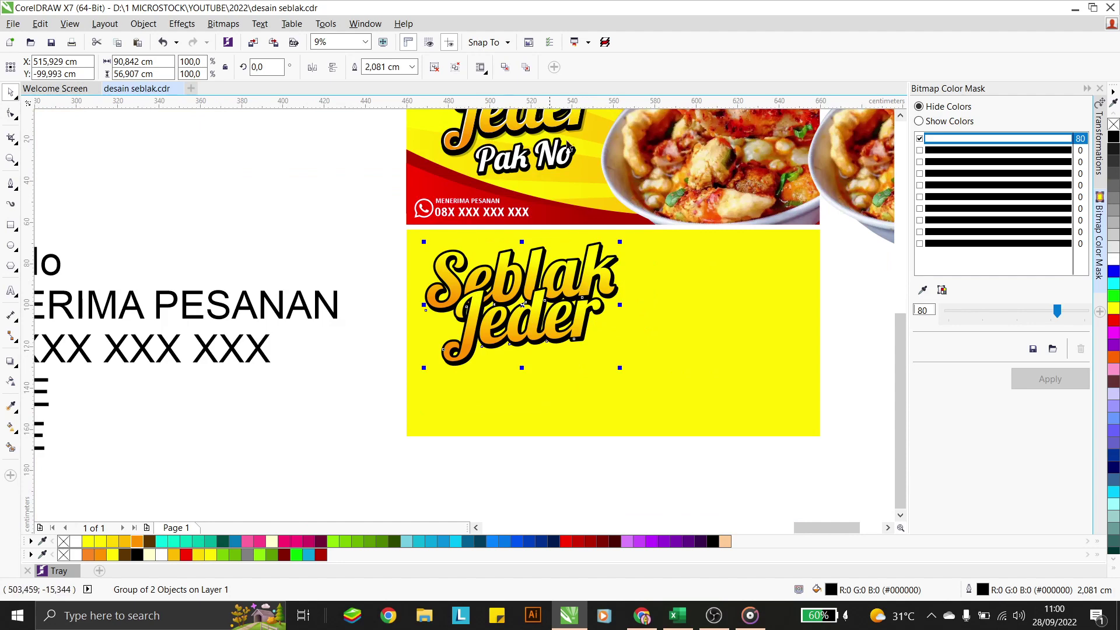
scroll(613, 307, up, 2)
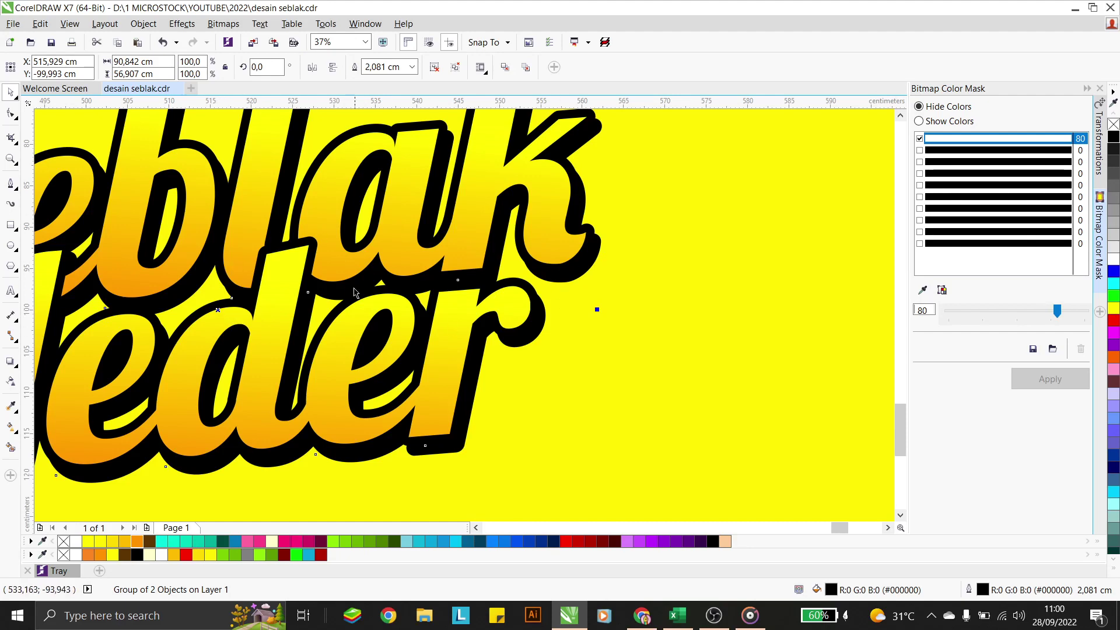
drag(218, 311, 225, 322)
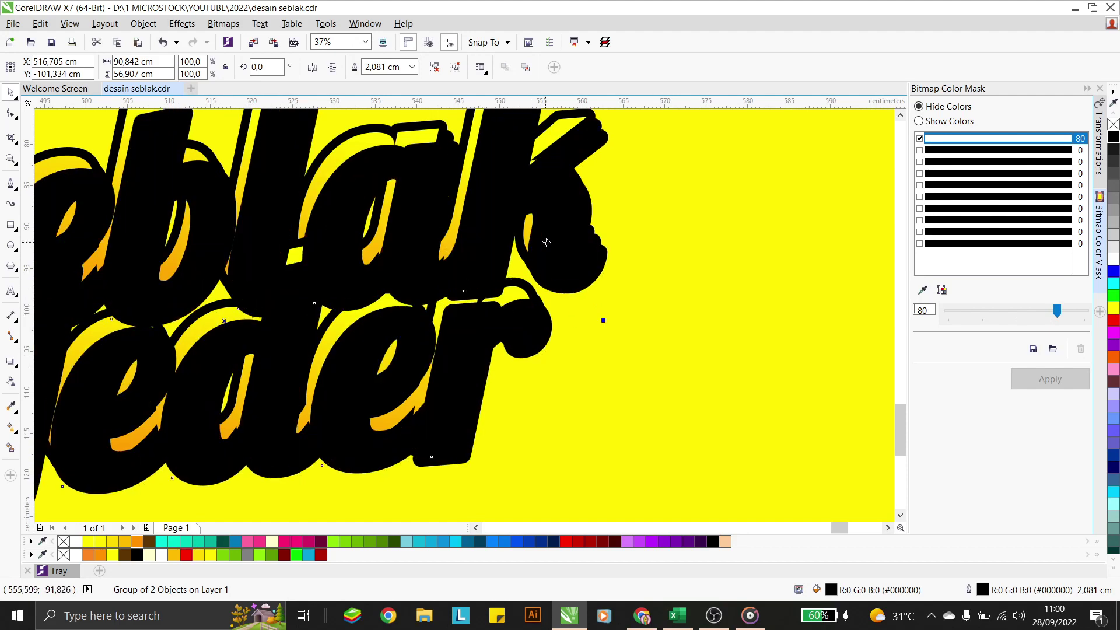
Step: Give the new black duplicate a uniform transparency of 77
click(10, 383)
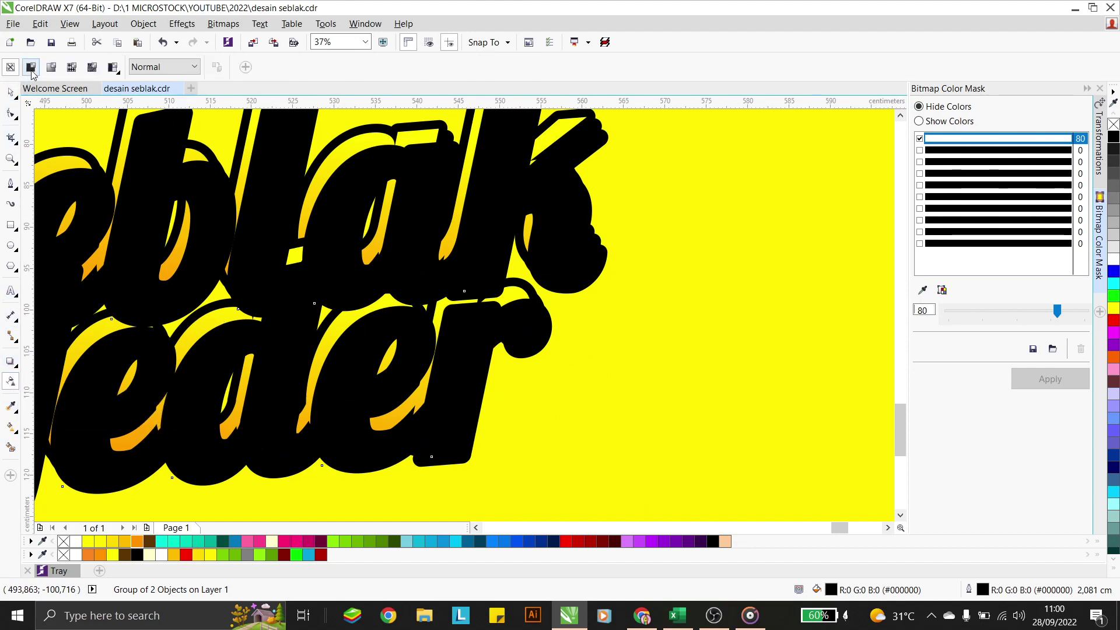
click(31, 67)
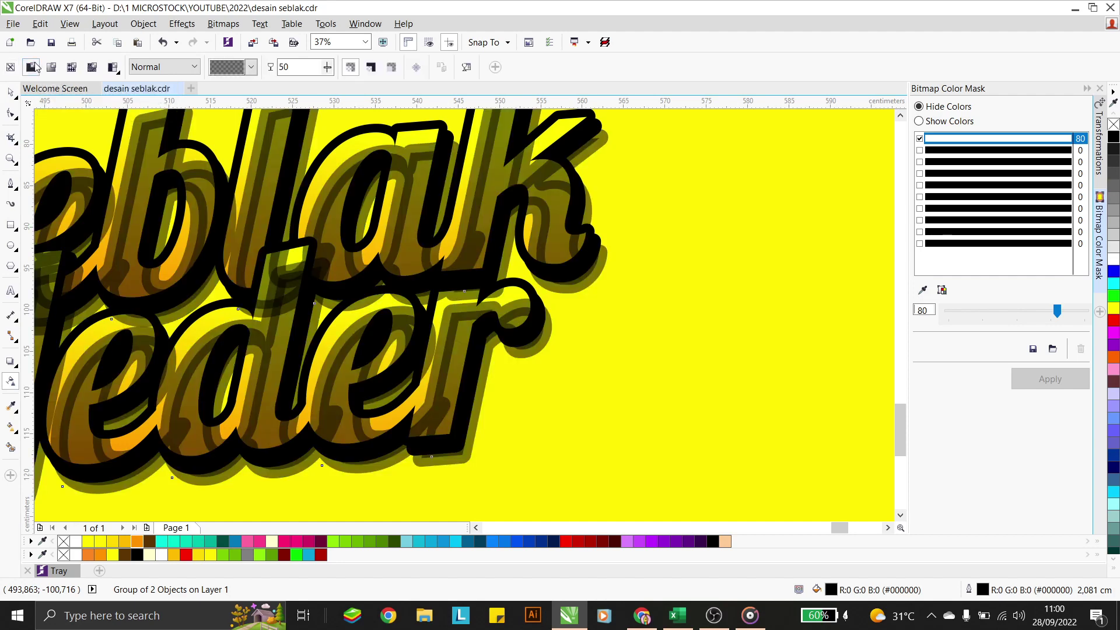
click(327, 68)
drag(326, 86, 332, 87)
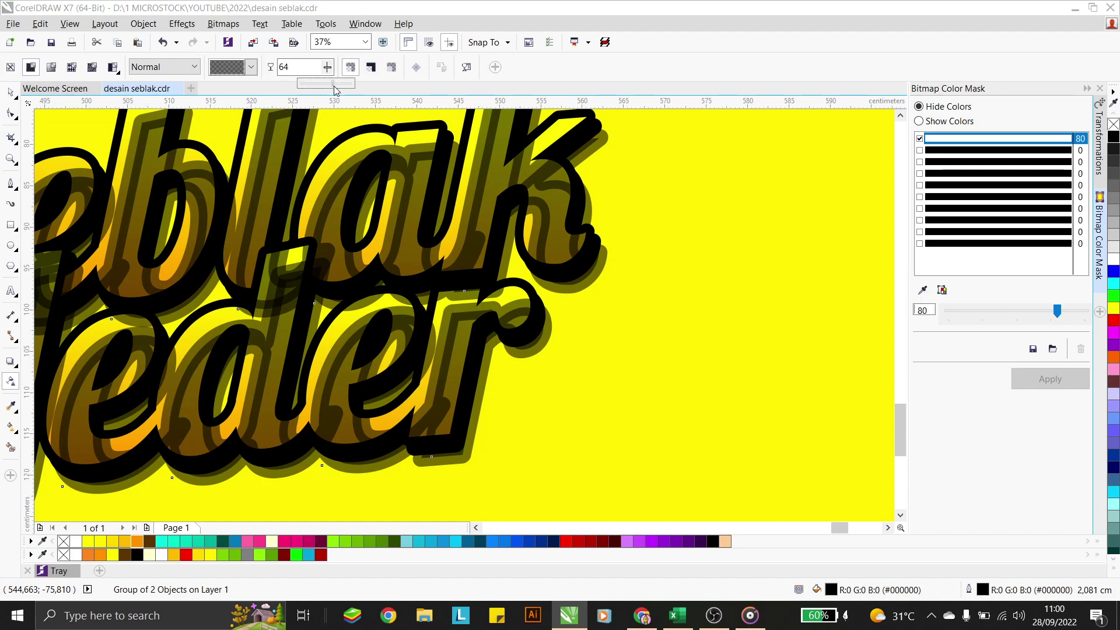
click(328, 68)
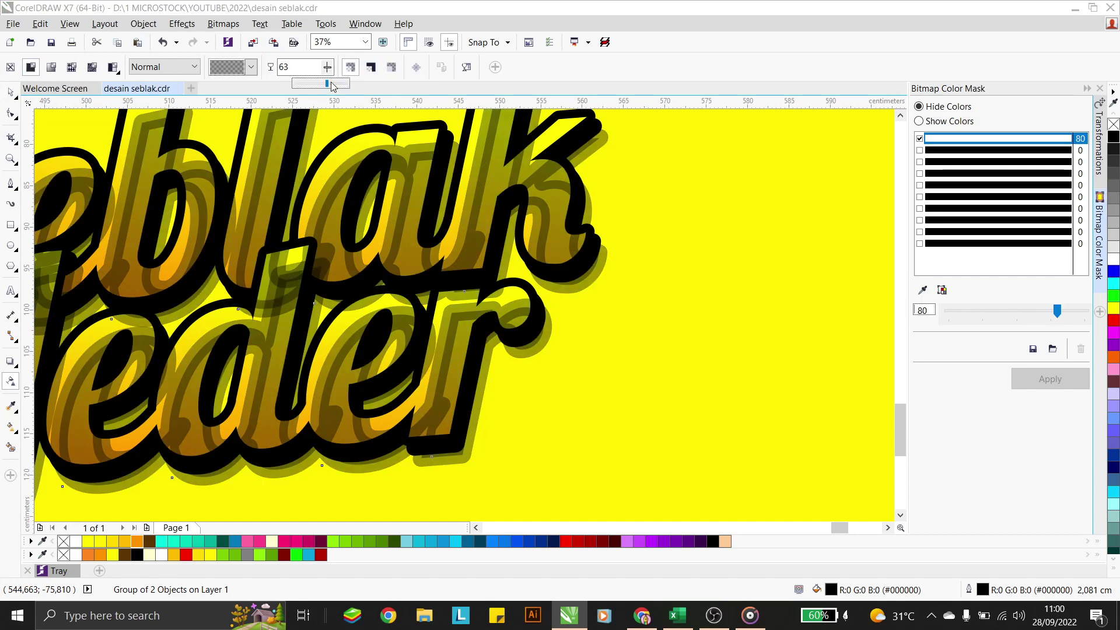
drag(332, 86, 336, 89)
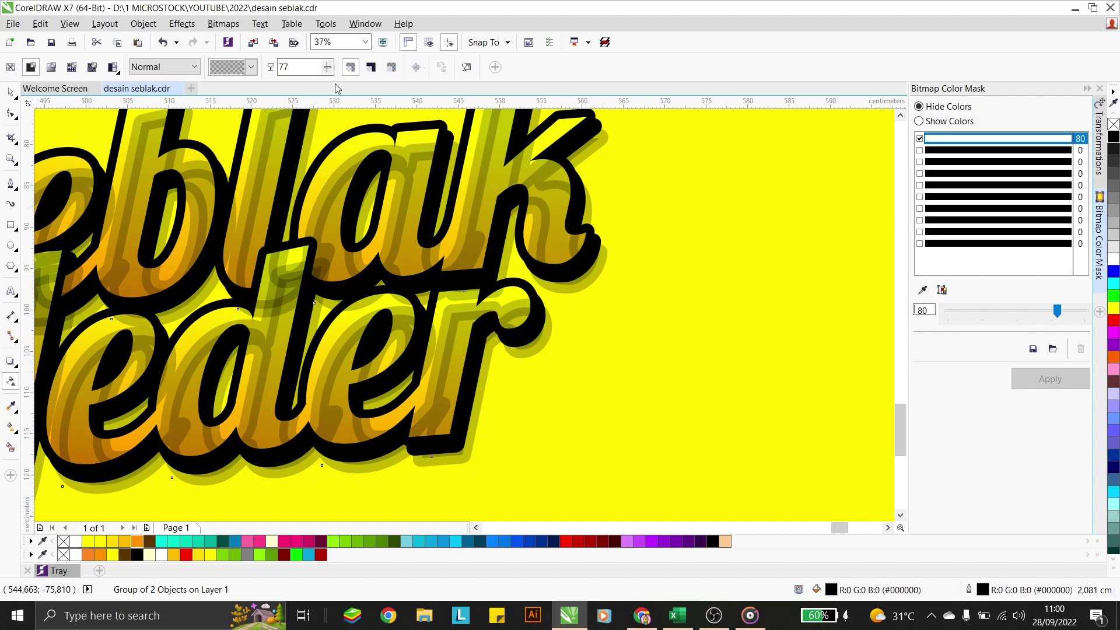
Step: Set the transparent shadow's outline width to 3 cm and place the shadow behind the other title layers
double_click(983, 589)
double_click(463, 206)
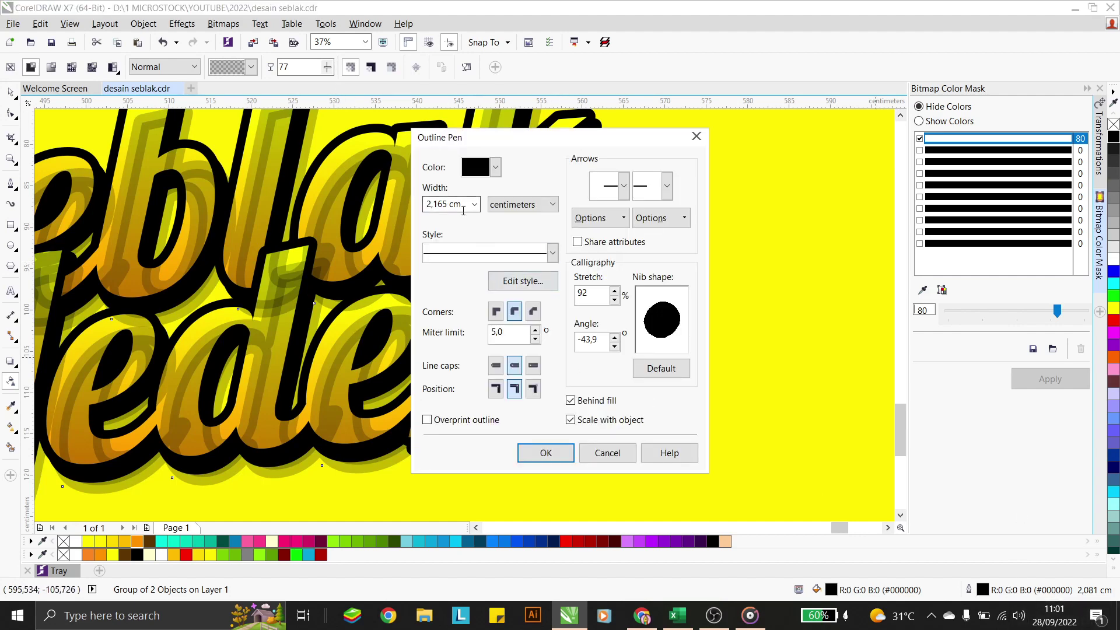
text(3)
click(547, 453)
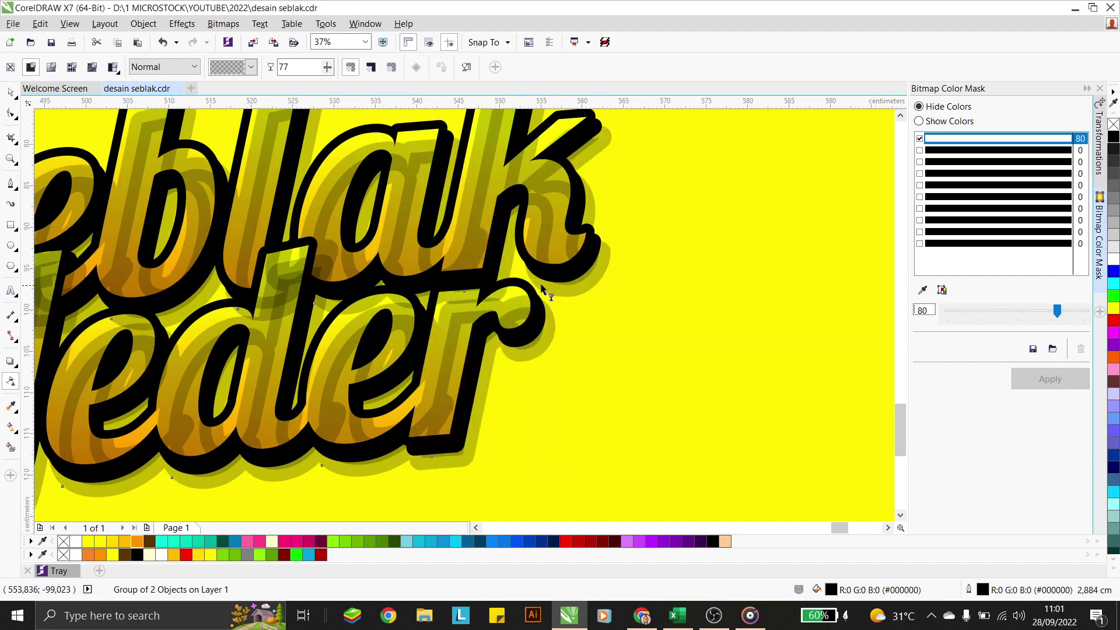
scroll(519, 295, down, 1)
scroll(462, 311, down, 2)
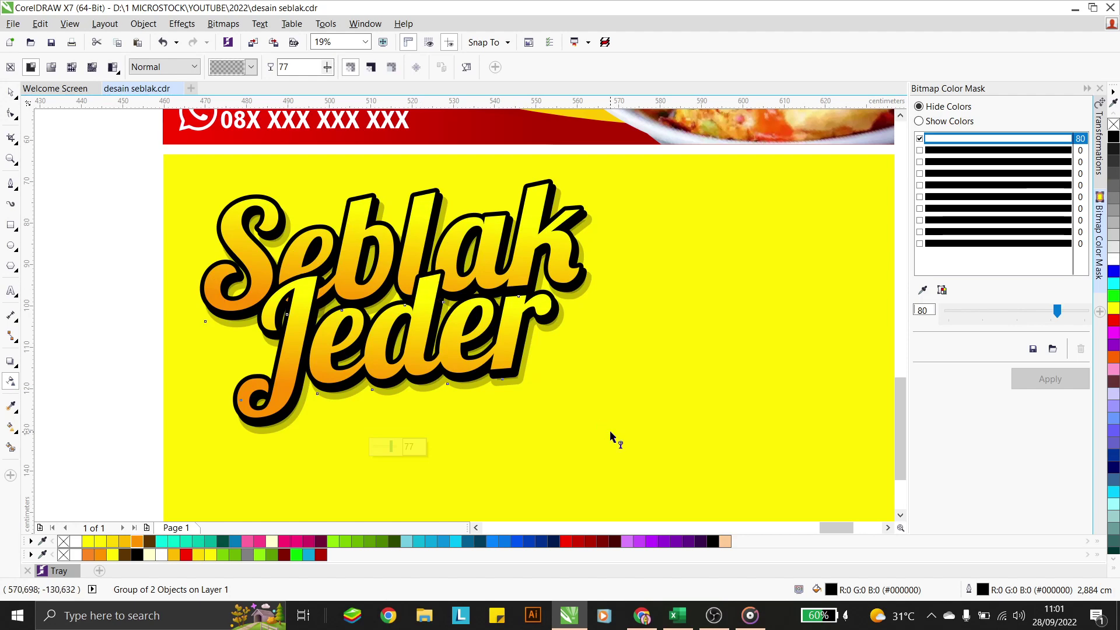
scroll(330, 256, down, 1)
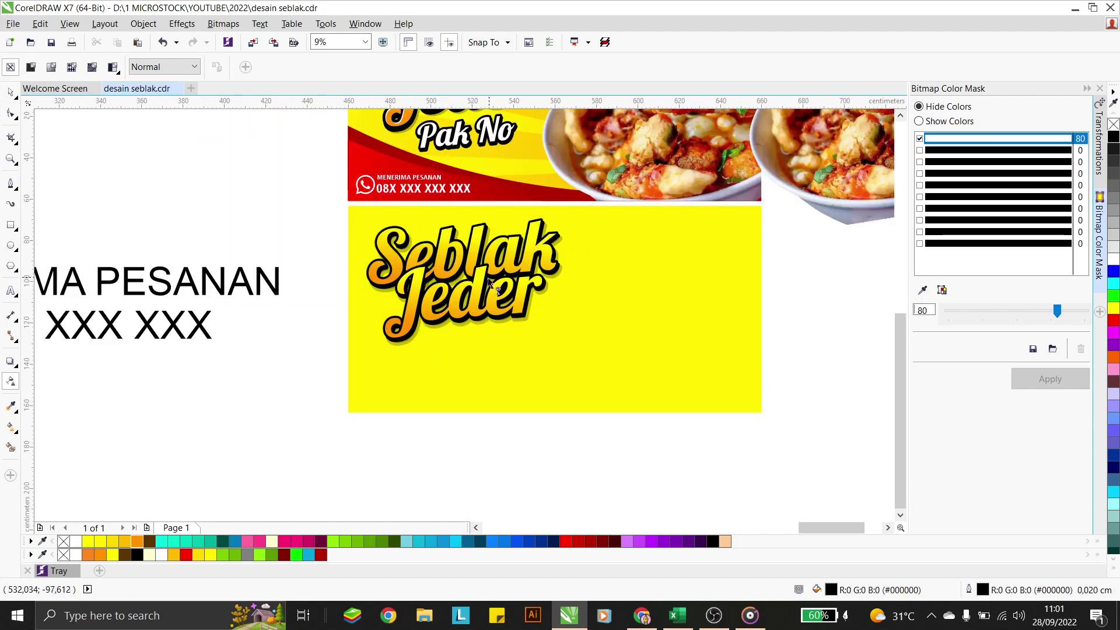
Step: Ungroup the gradient-filled title into its separate words "Seblak" and "Jeder"
scroll(473, 227, up, 1)
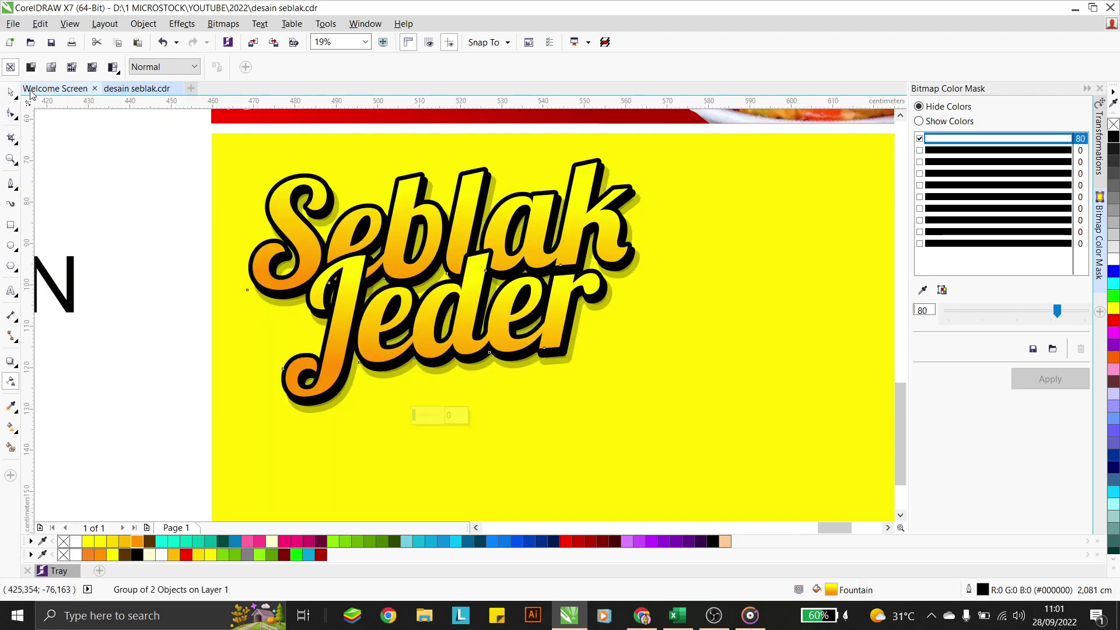
click(12, 92)
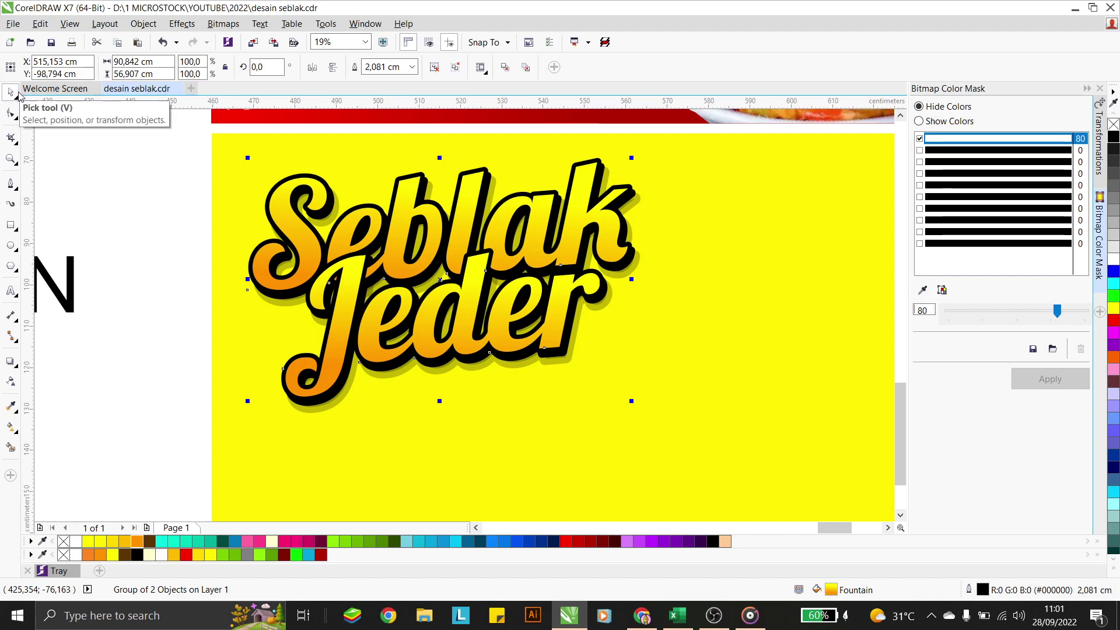
click(183, 220)
click(374, 229)
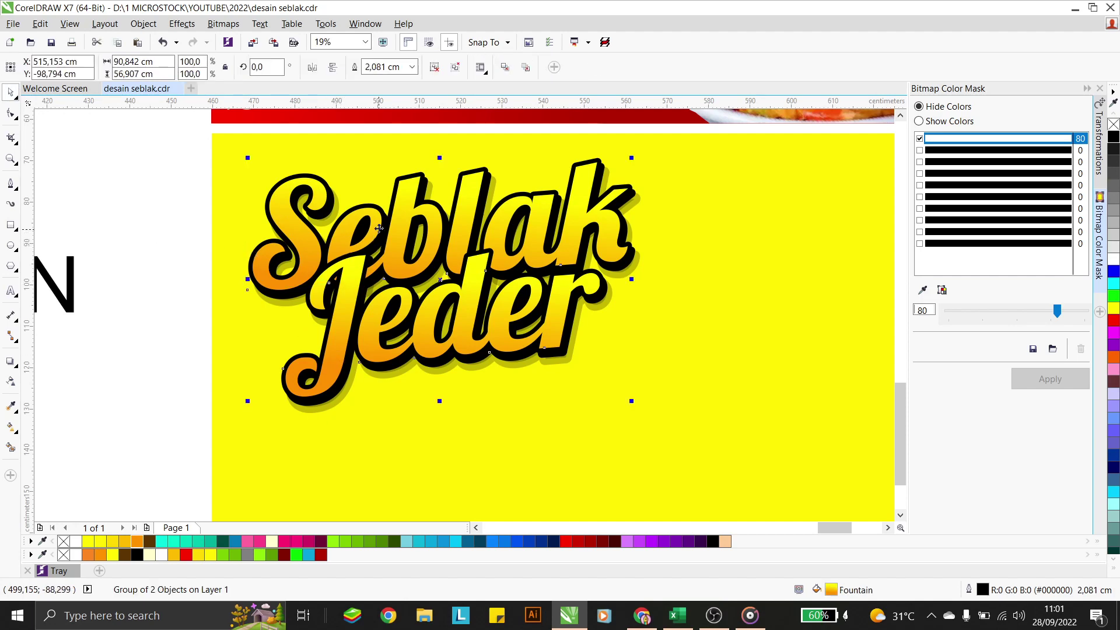
key(ctrl+u)
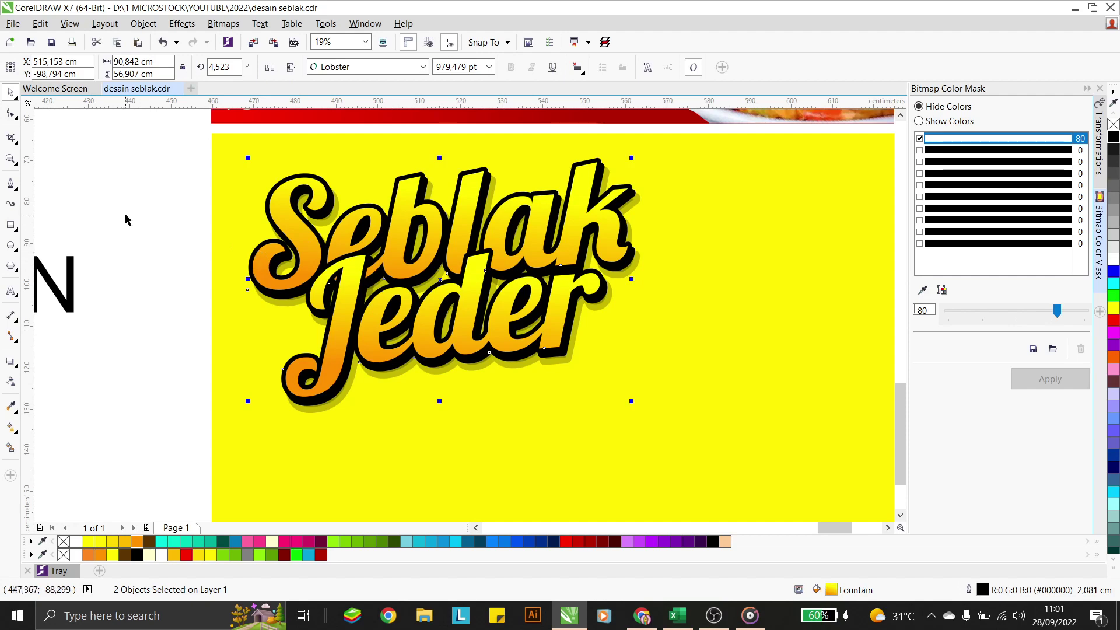
Step: Duplicate "Seblak", remove the copy's outline, and offset it about 2.8 cm right and 5.4 cm down from the original
click(348, 231)
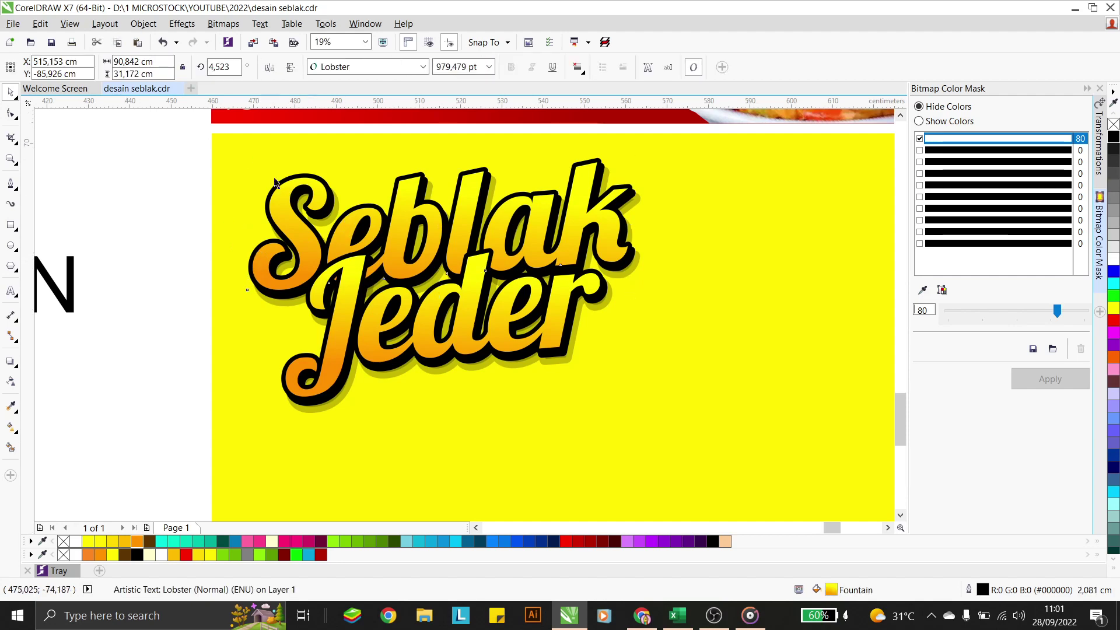
scroll(348, 223, up, 3)
drag(333, 245, 332, 252)
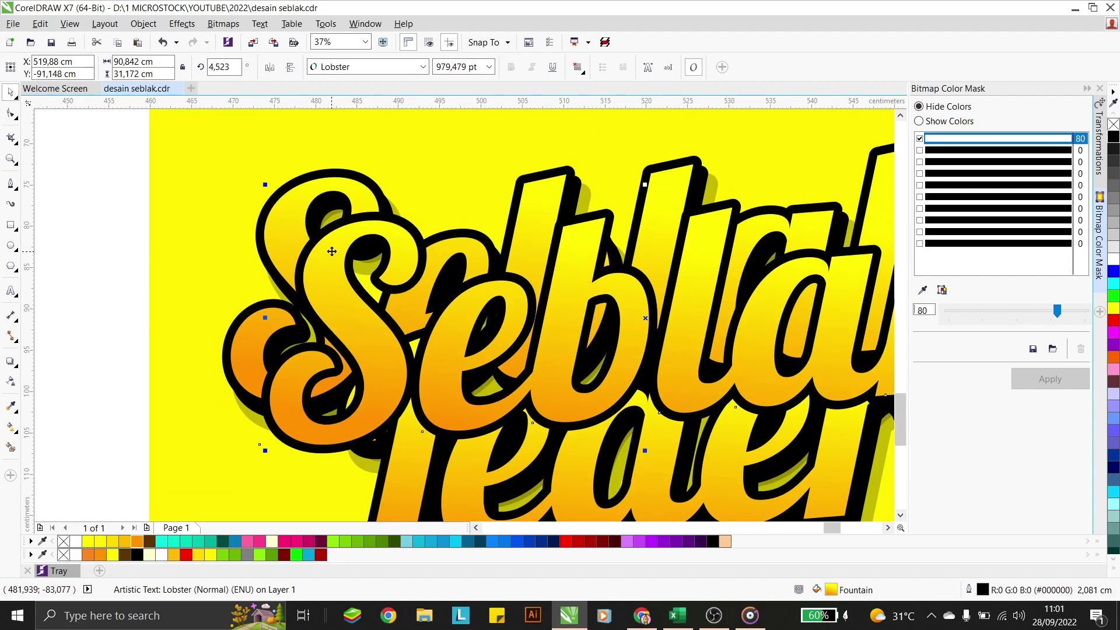
right_click(1113, 125)
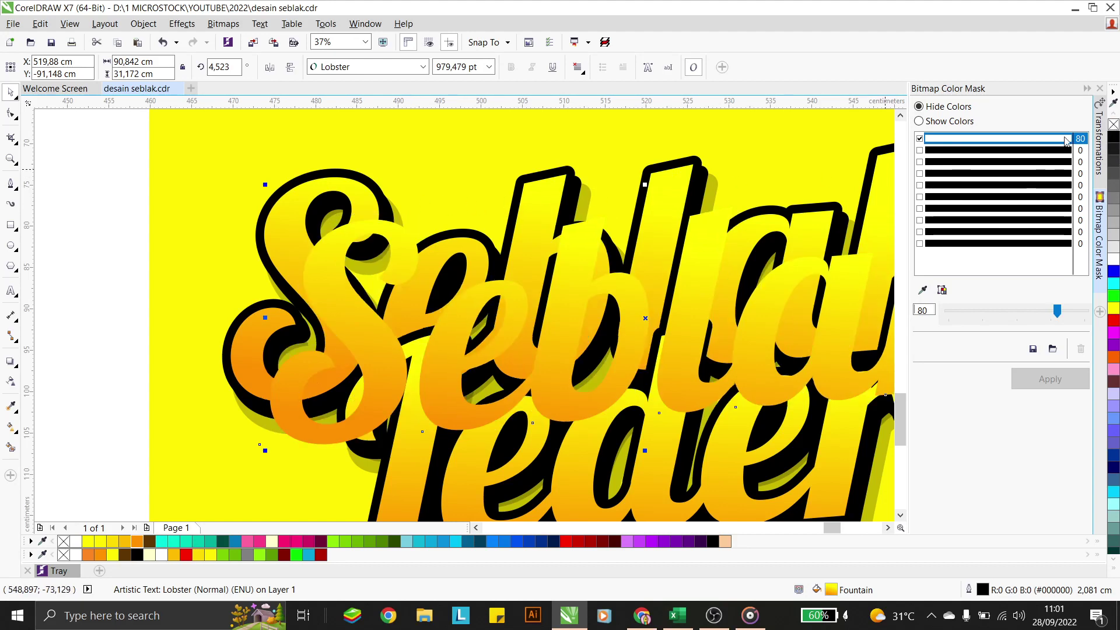
drag(340, 210, 368, 221)
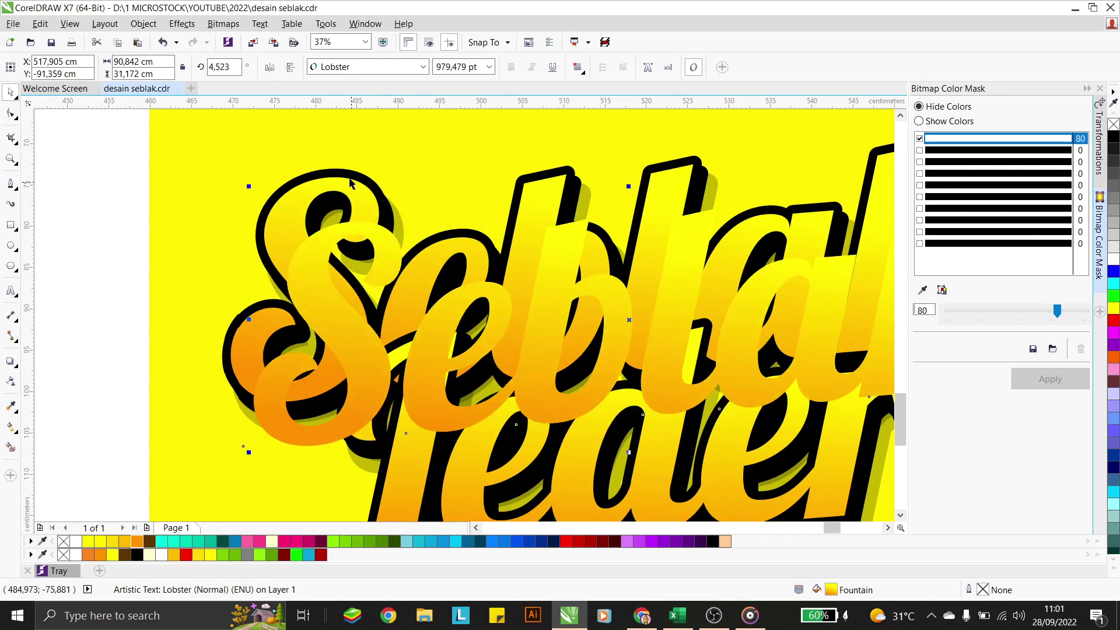
Step: PowerClip the outline-free copy inside the original "Seblak" text
click(178, 27)
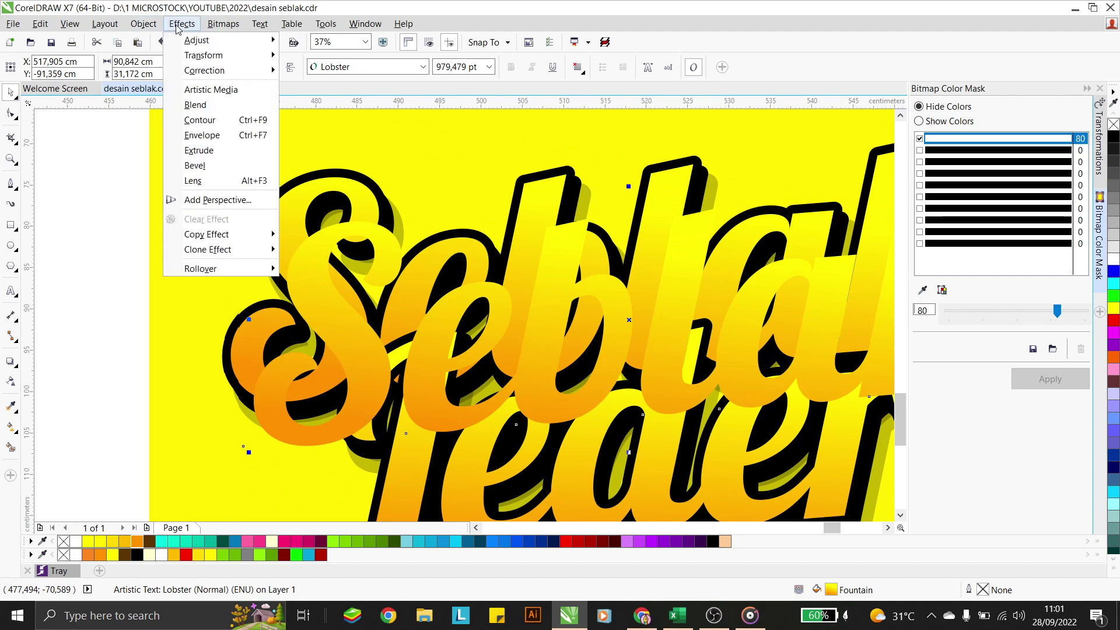
mouse_move(157, 25)
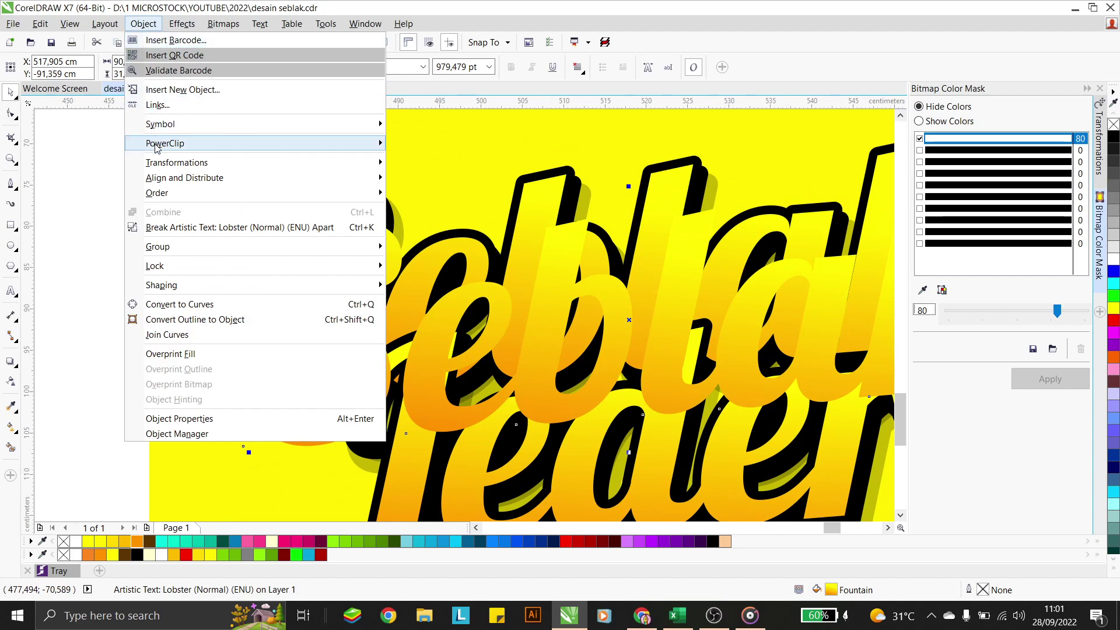
mouse_move(169, 146)
click(429, 146)
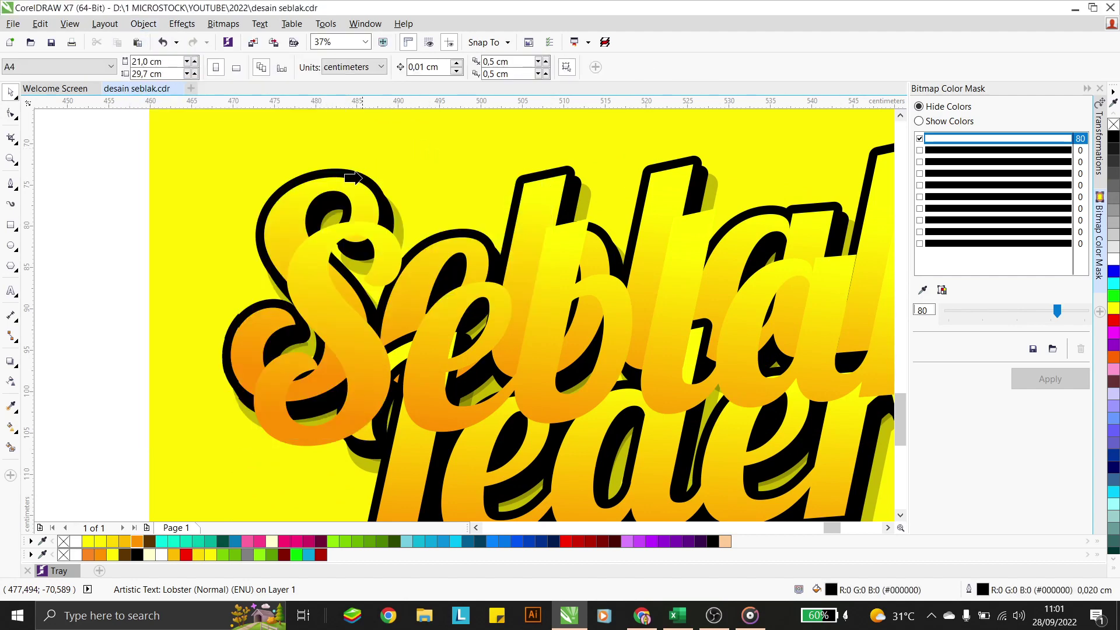
click(301, 193)
Step: Edit the PowerClip contents of "Seblak", moving the inner copy to about 0.6 cm right and 0.5 cm below the container text
click(369, 216)
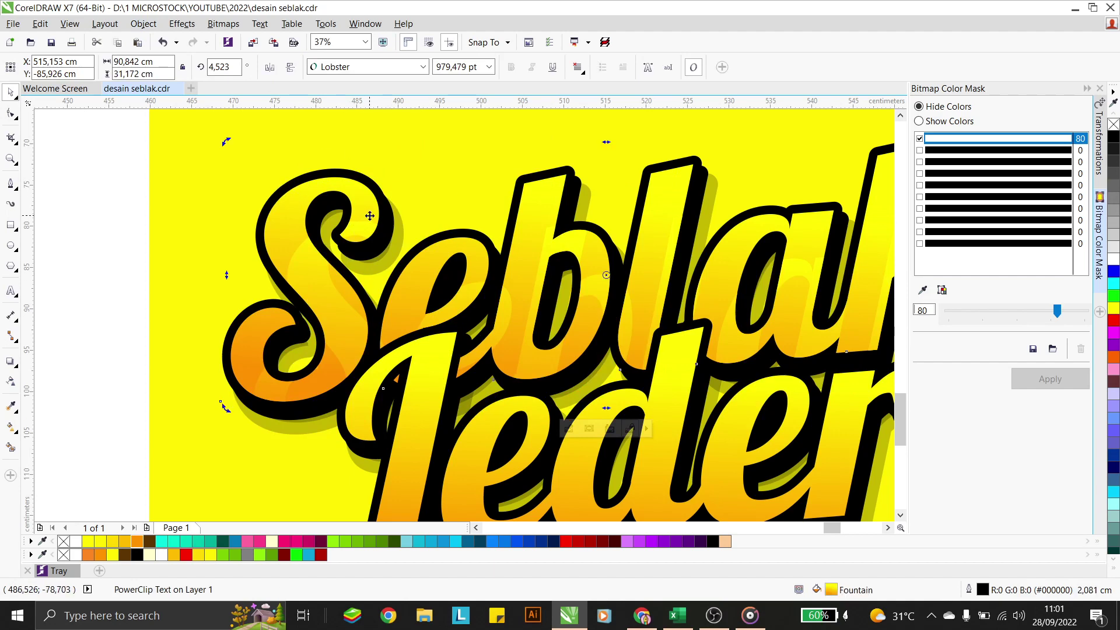
click(370, 206)
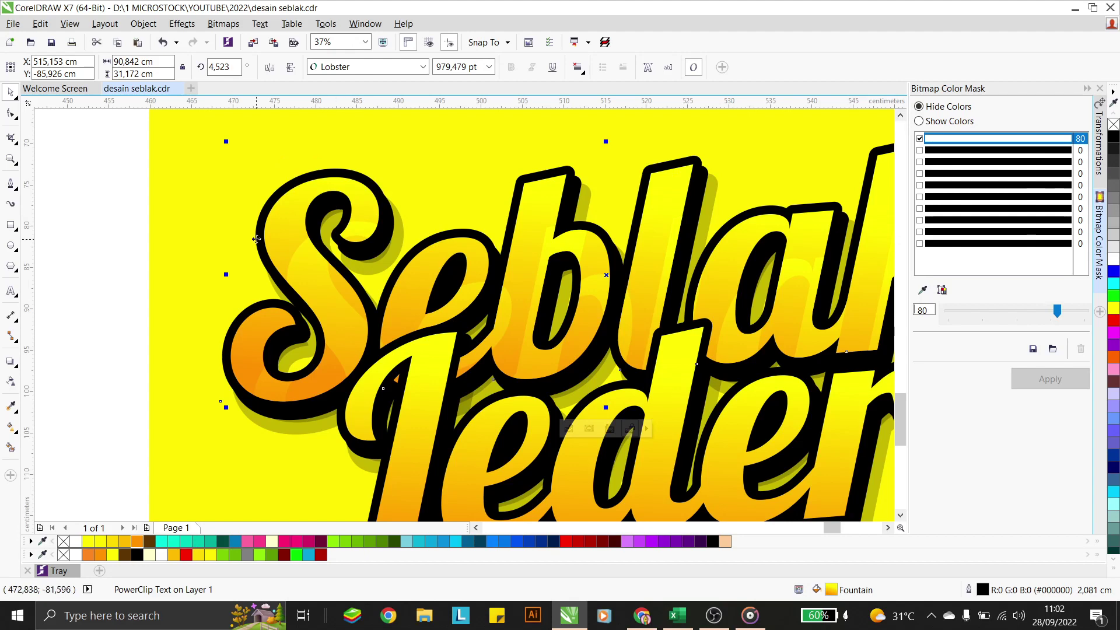
ctrl+click(377, 210)
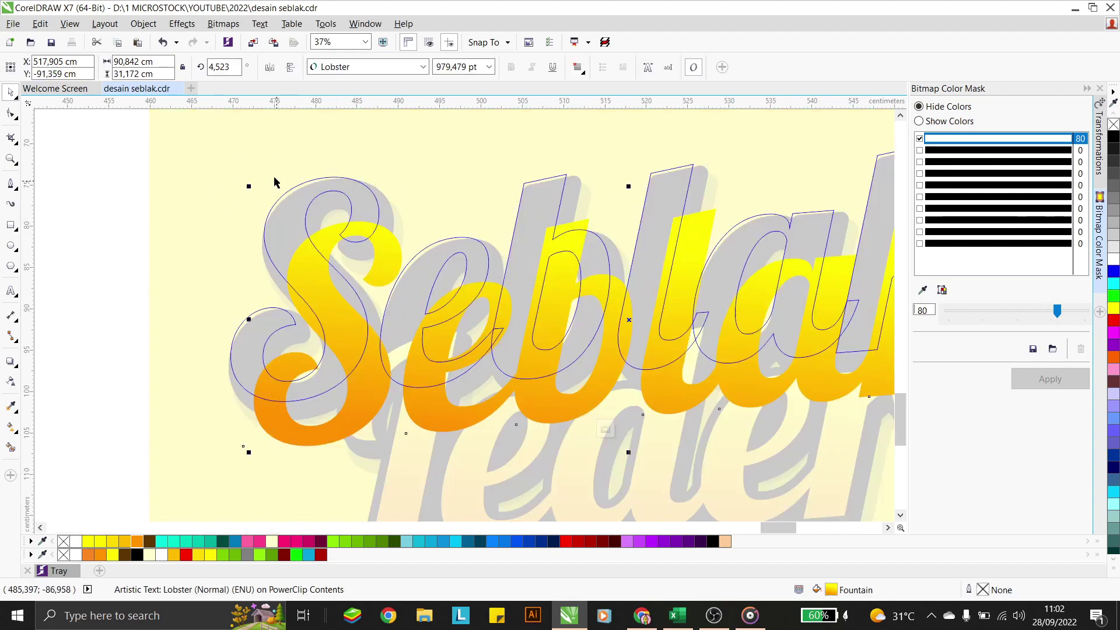
scroll(283, 178, up, 1)
scroll(502, 309, up, 1)
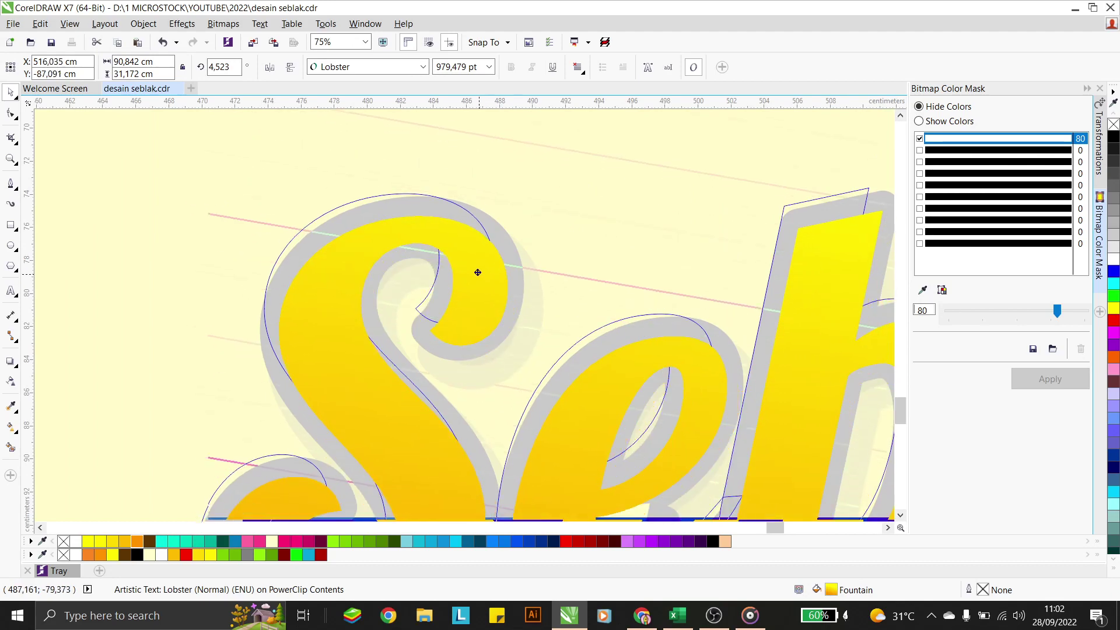
drag(478, 272, 477, 269)
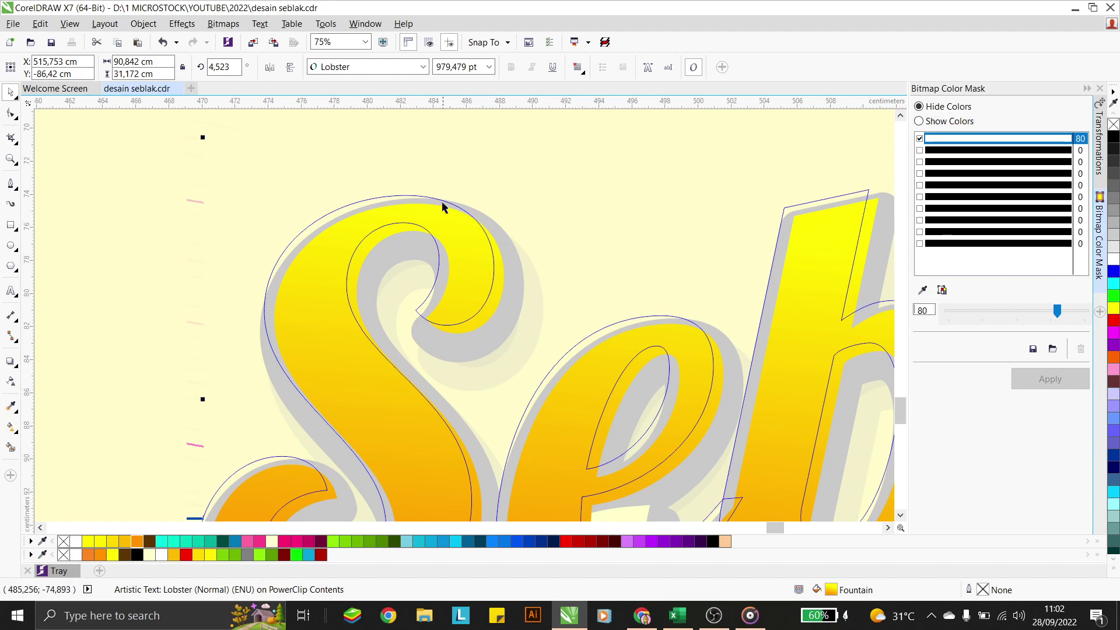
Step: Finish editing the PowerClip contents and deselect "Seblak"
click(200, 203)
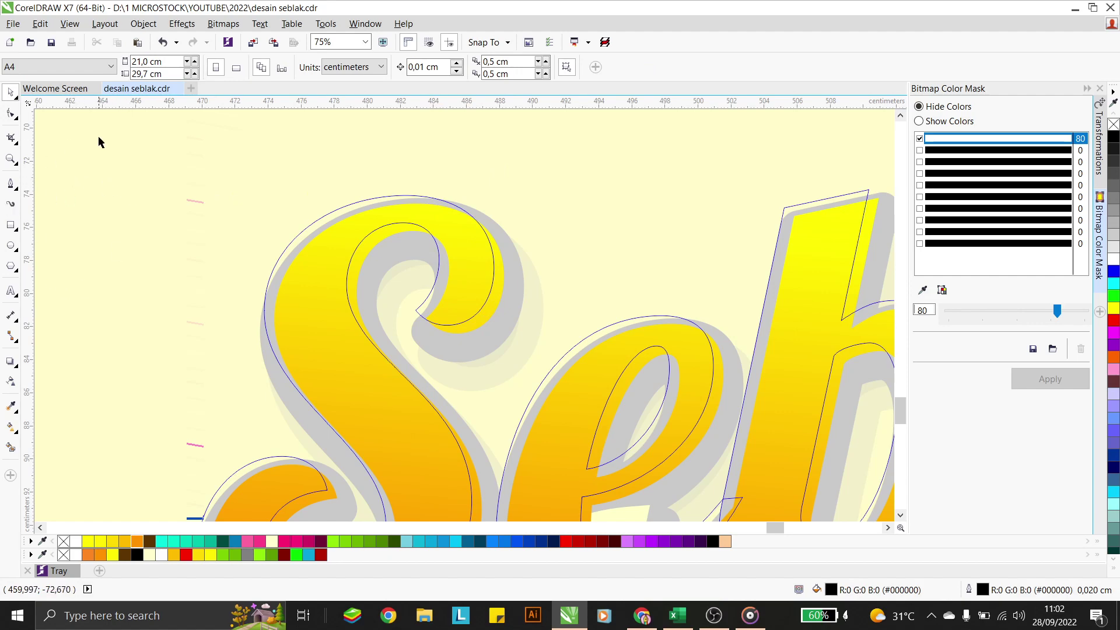
click(123, 205)
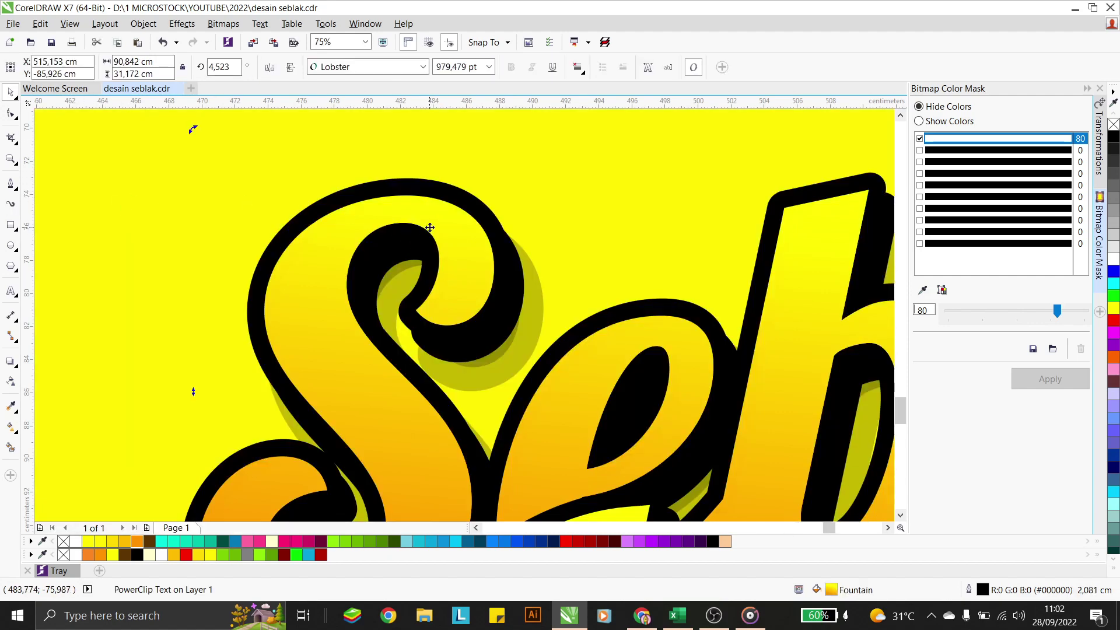
scroll(437, 220, down, 2)
key(Escape)
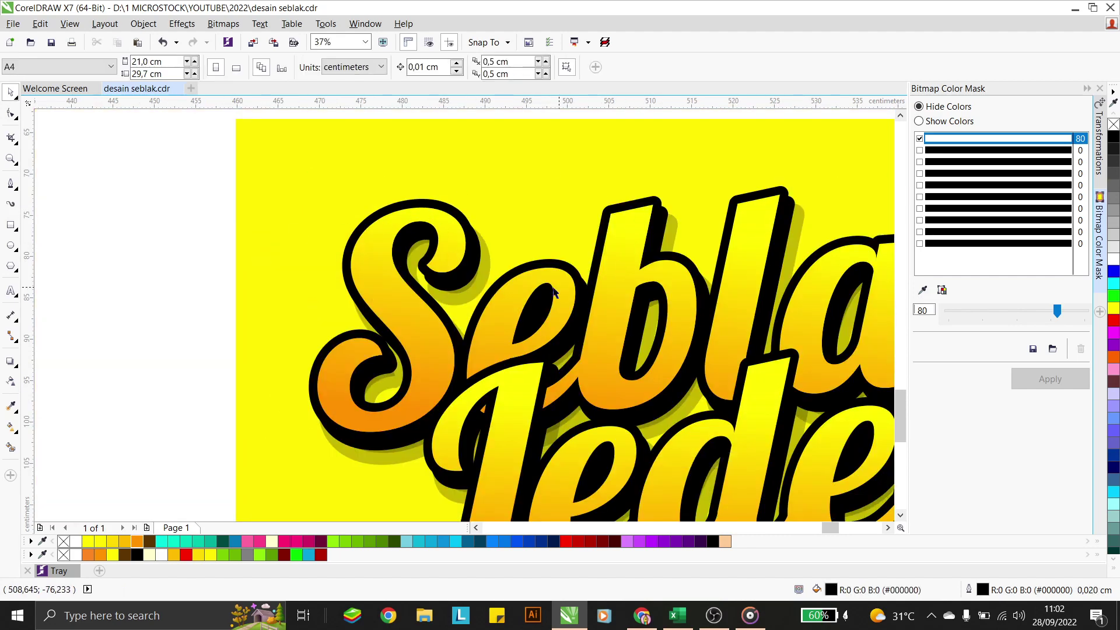
Step: Fill the "Seblak" PowerClip text with white and deselect it
click(471, 240)
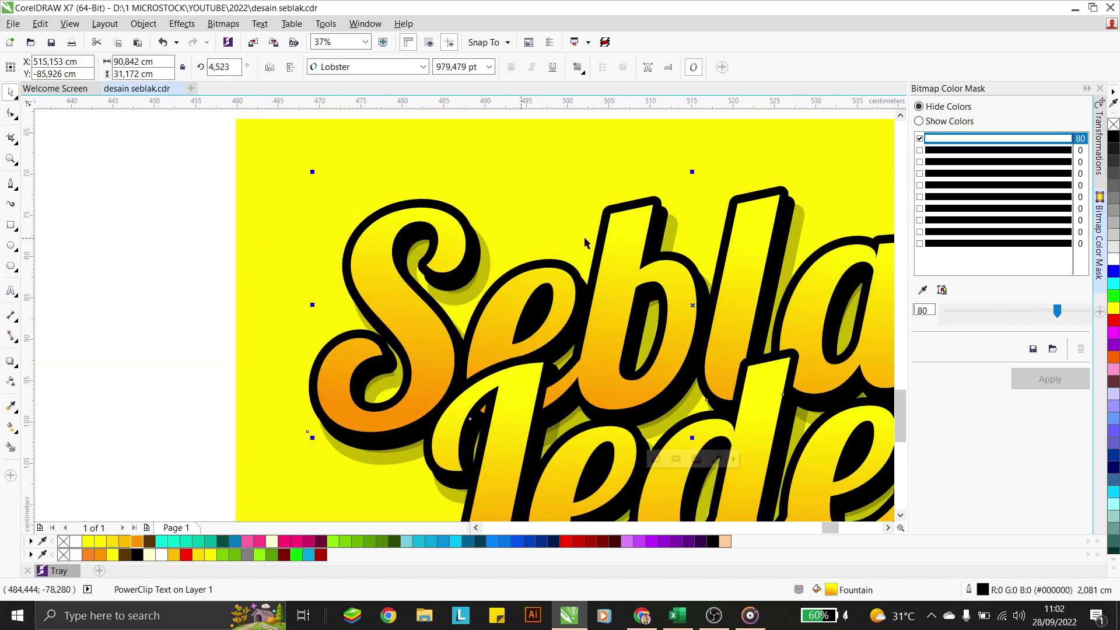
click(1114, 260)
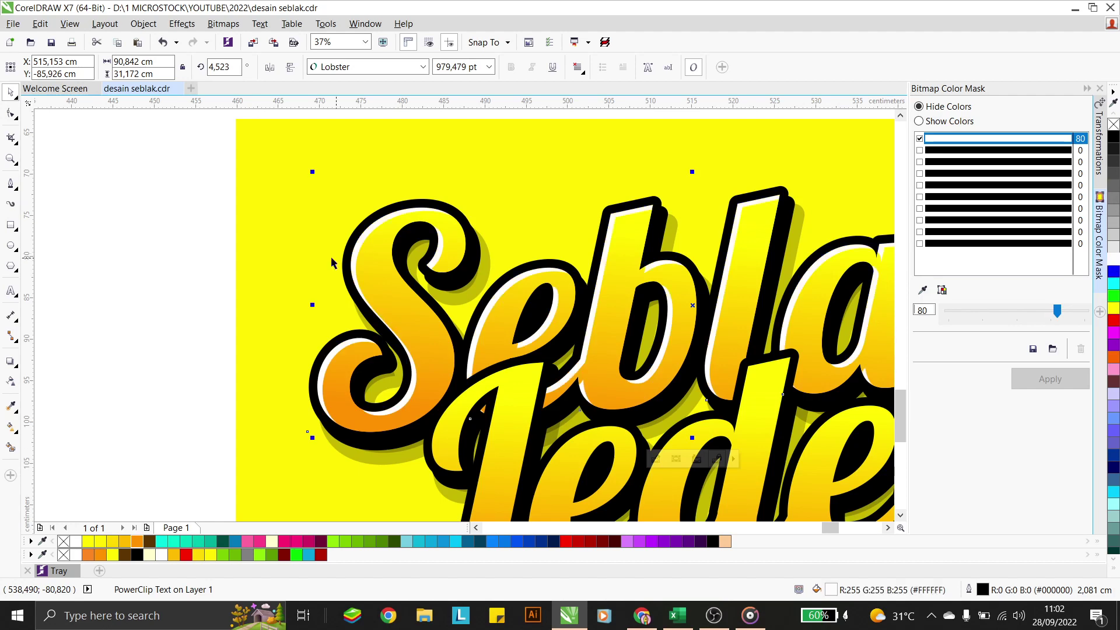
click(159, 208)
scroll(409, 206, down, 2)
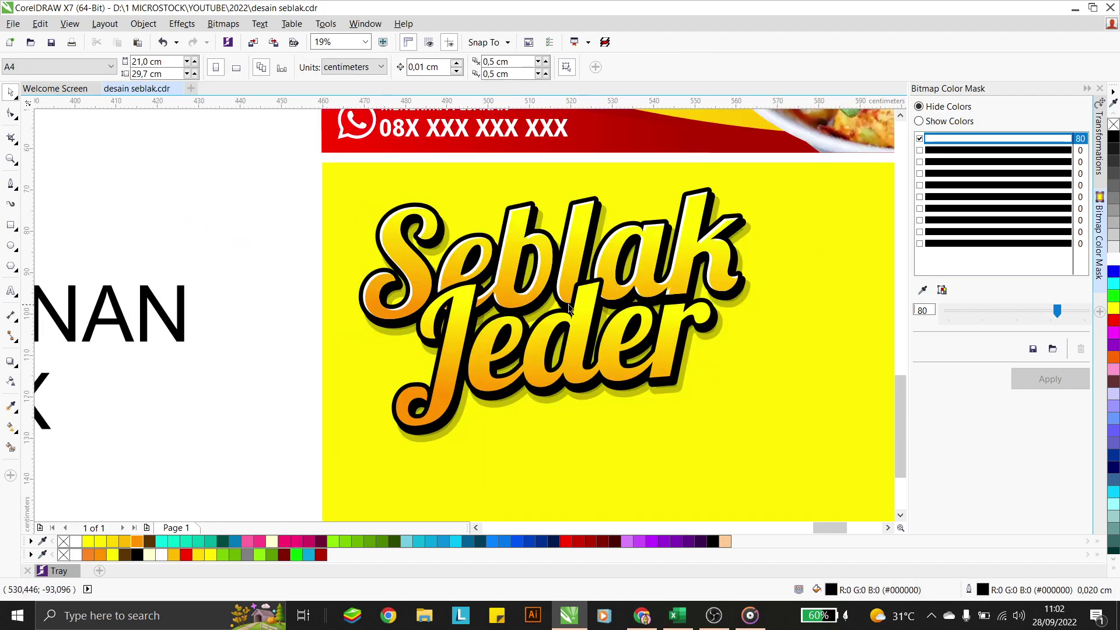
Step: Duplicate "Jeder", remove the copy's outline, and offset it about 0.4 cm right and 6.8 cm down from the original
click(487, 313)
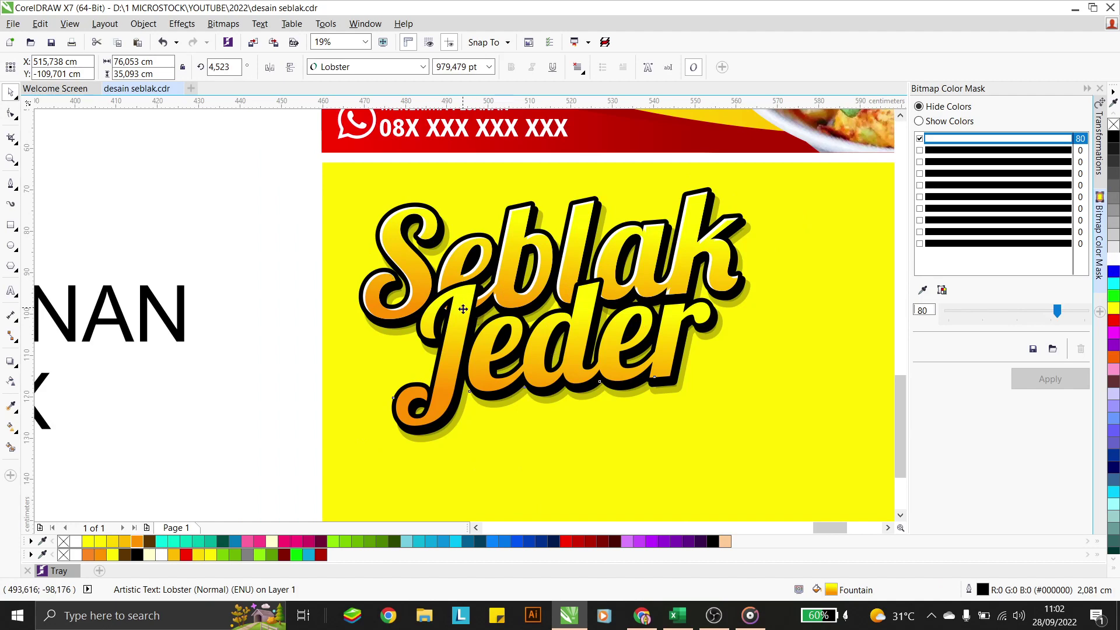
drag(463, 309, 485, 350)
scroll(484, 350, up, 2)
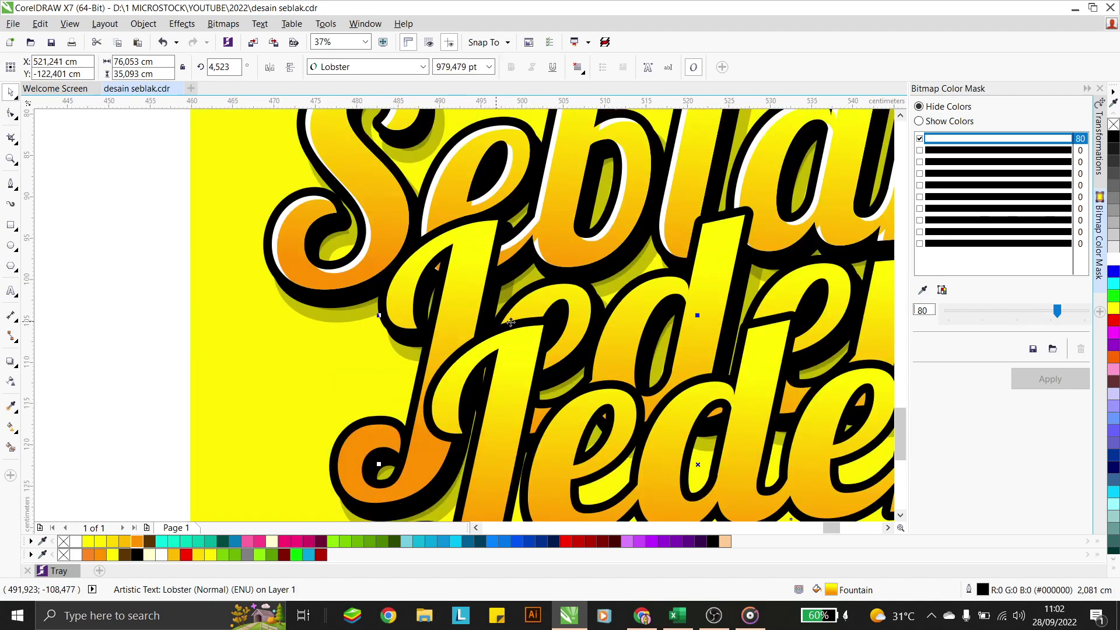
right_click(1112, 123)
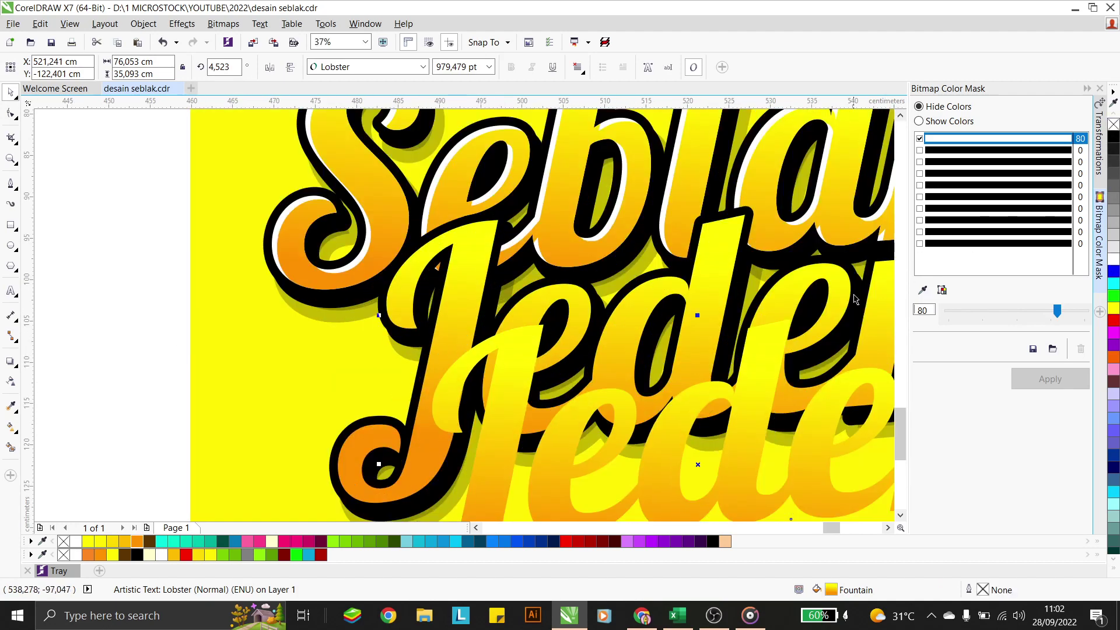
drag(512, 354, 474, 305)
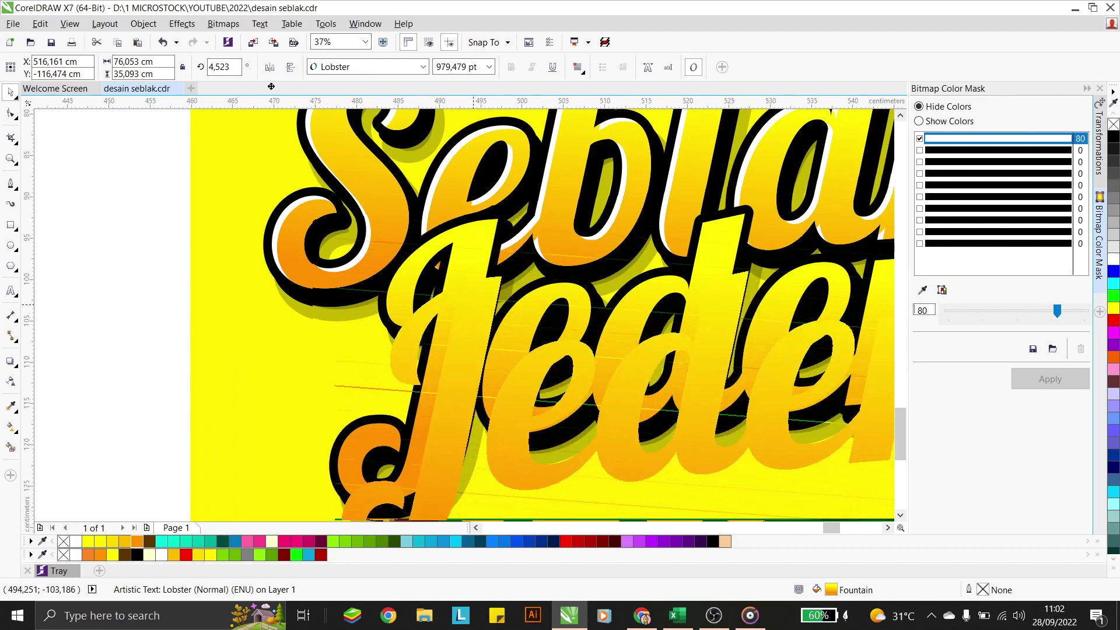
Step: PowerClip the outline-free copy inside the original "Jeder" text
click(144, 24)
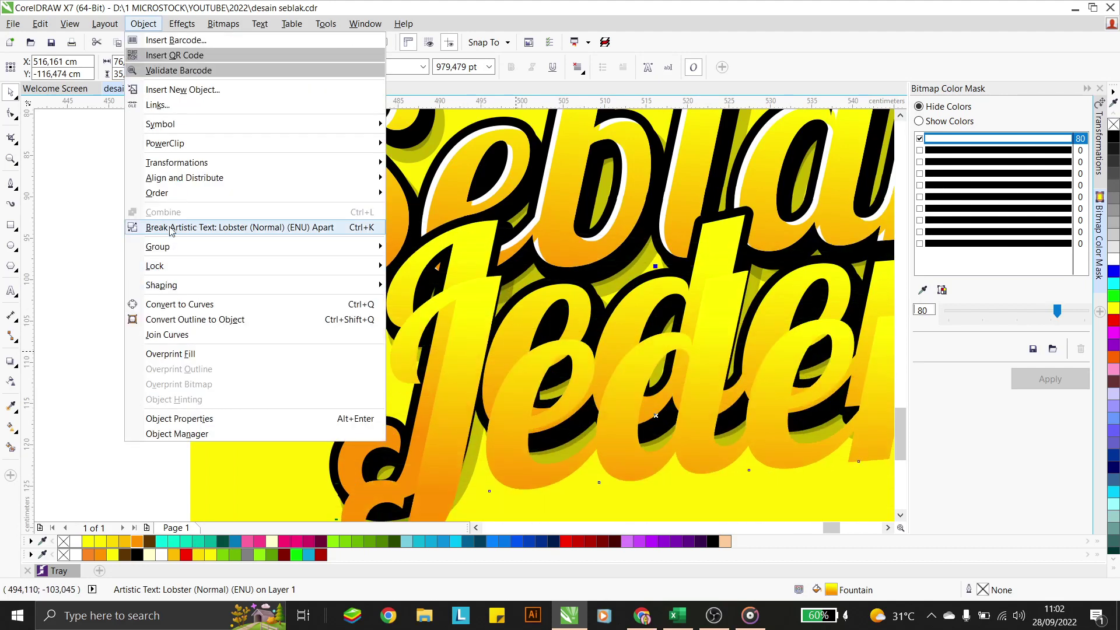
mouse_move(166, 146)
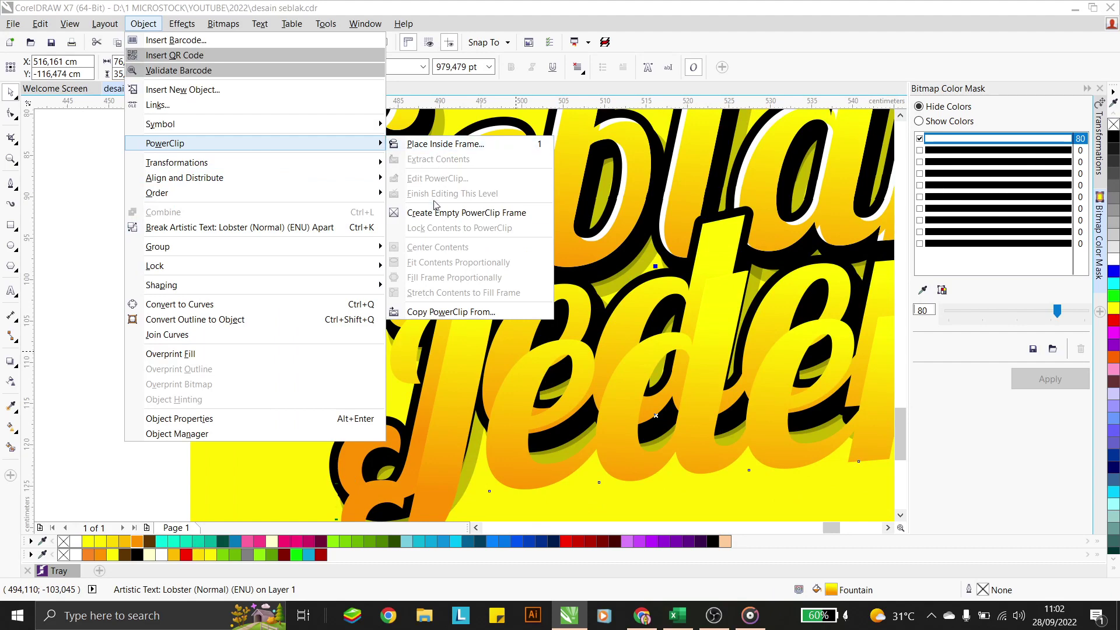
click(426, 144)
click(466, 242)
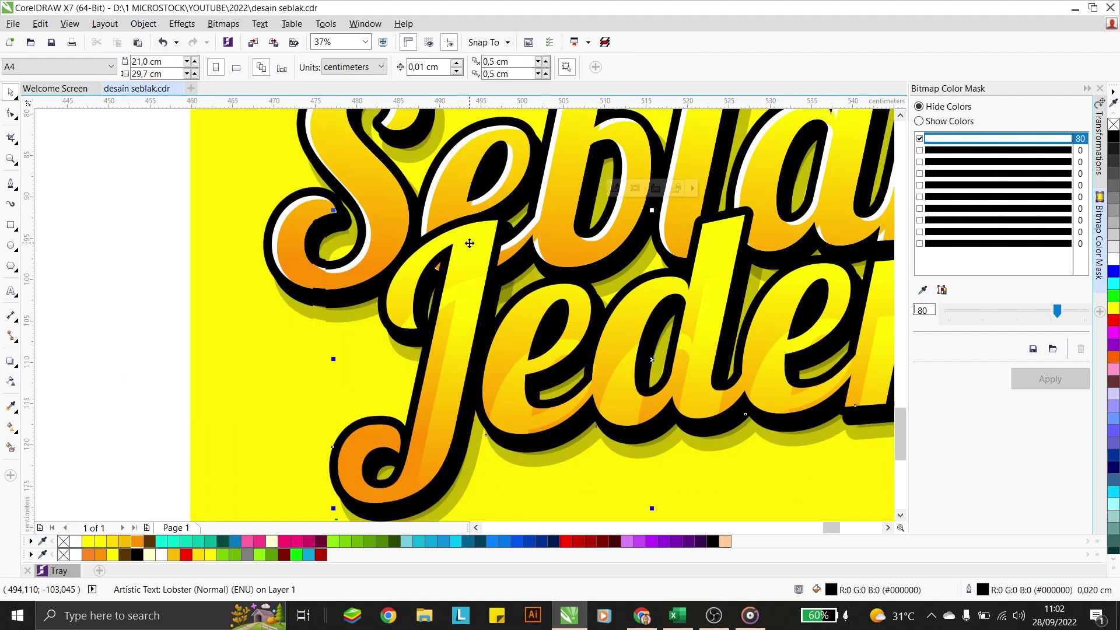
Step: Edit the PowerClip contents of "Jeder", moving the inner copy to about 0.4 cm right and 0.6 cm below the container text, and finish editing
ctrl+click(471, 288)
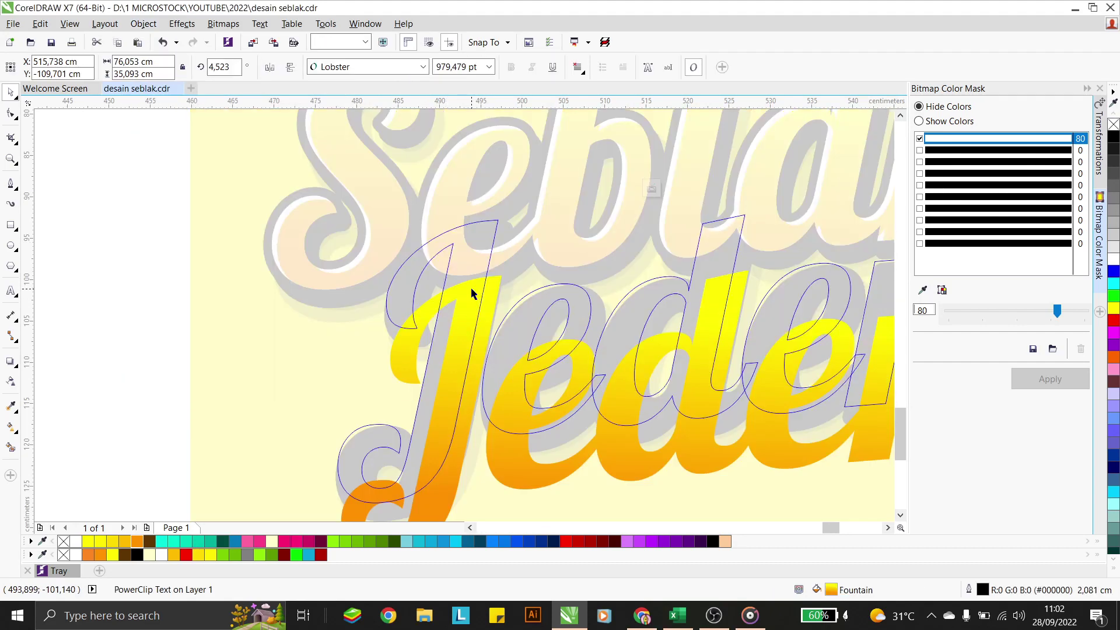
click(475, 303)
drag(476, 303, 476, 251)
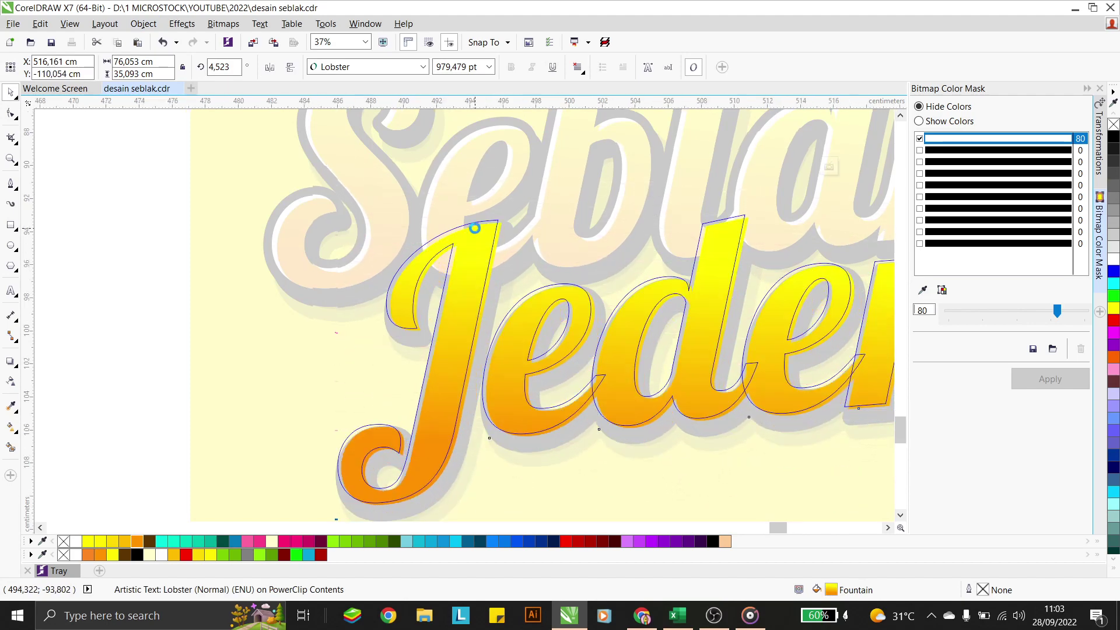
scroll(475, 229, up, 4)
drag(471, 234, 471, 240)
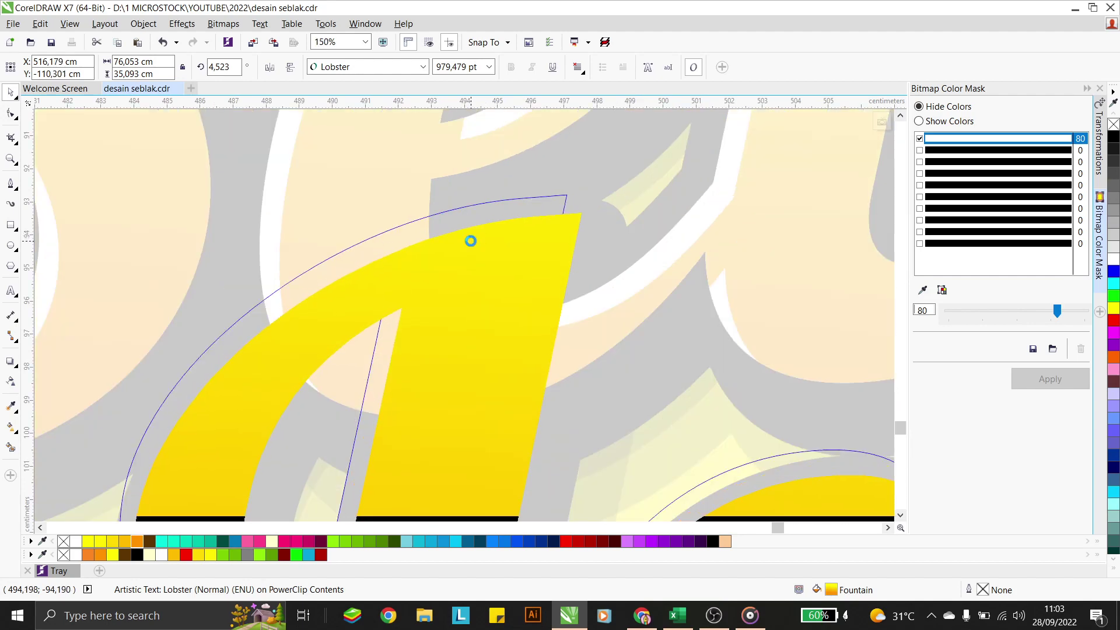
scroll(536, 262, down, 2)
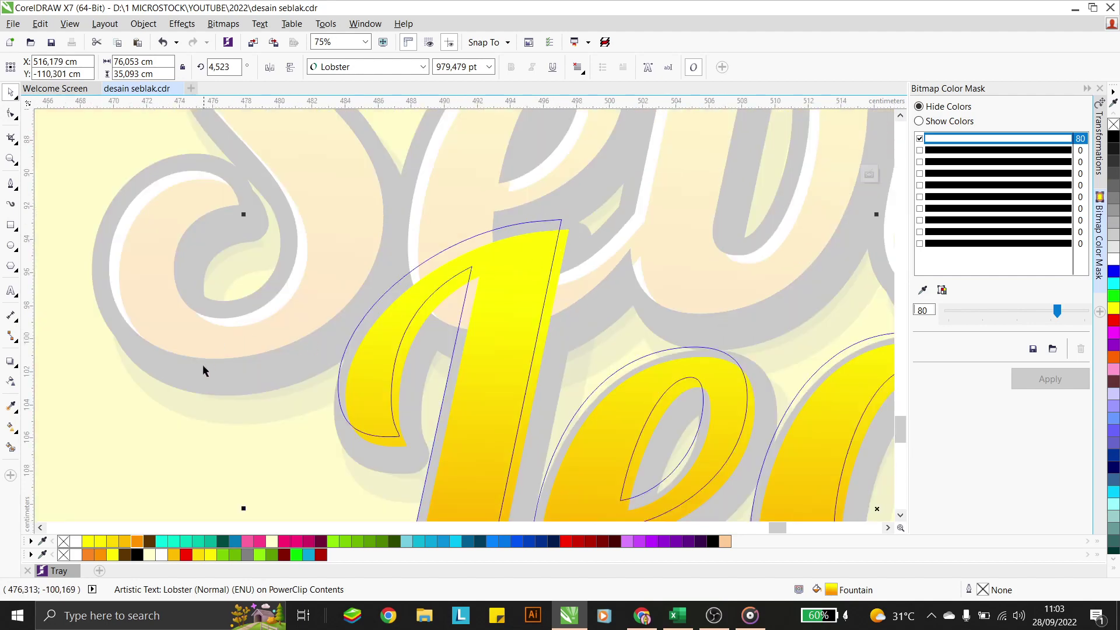
ctrl+click(90, 157)
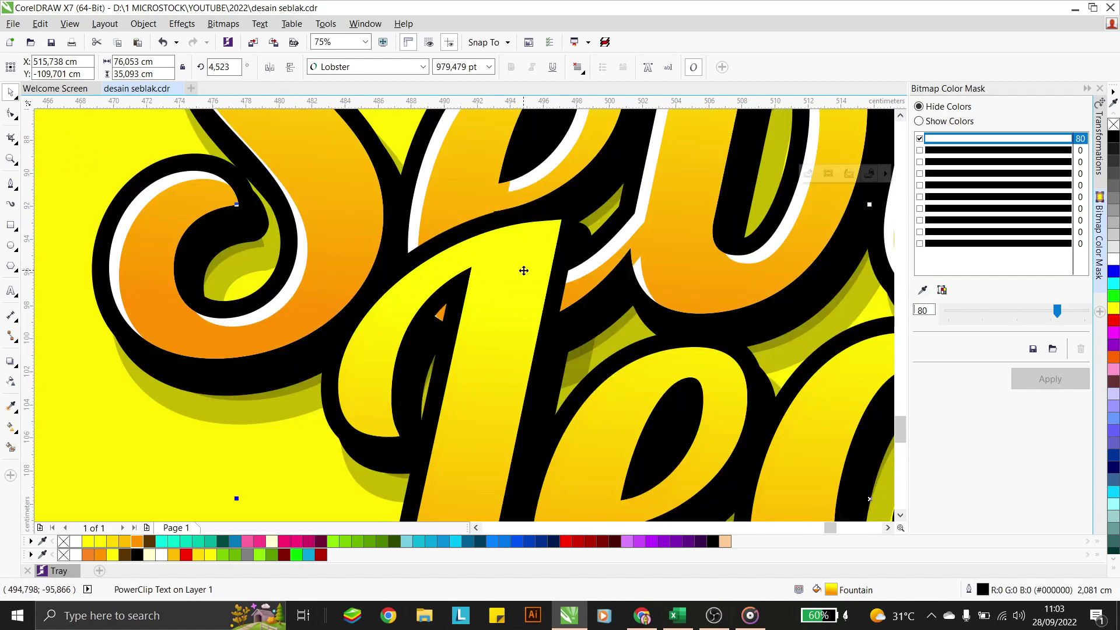
Step: Fill the "Jeder" PowerClip text with white and deselect it
scroll(555, 236, down, 6)
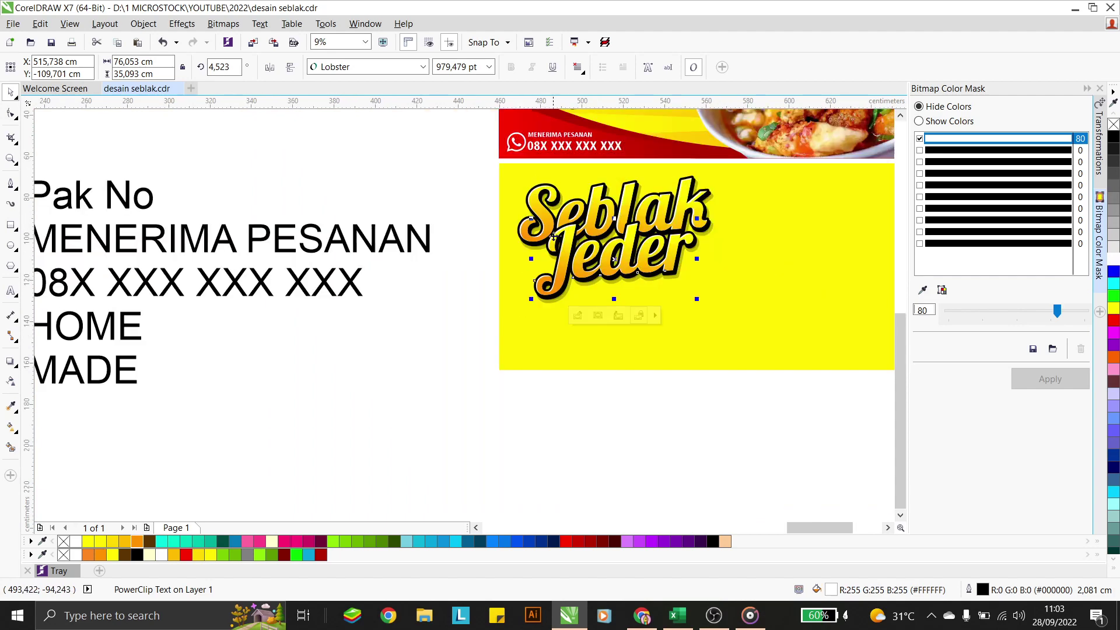
click(422, 326)
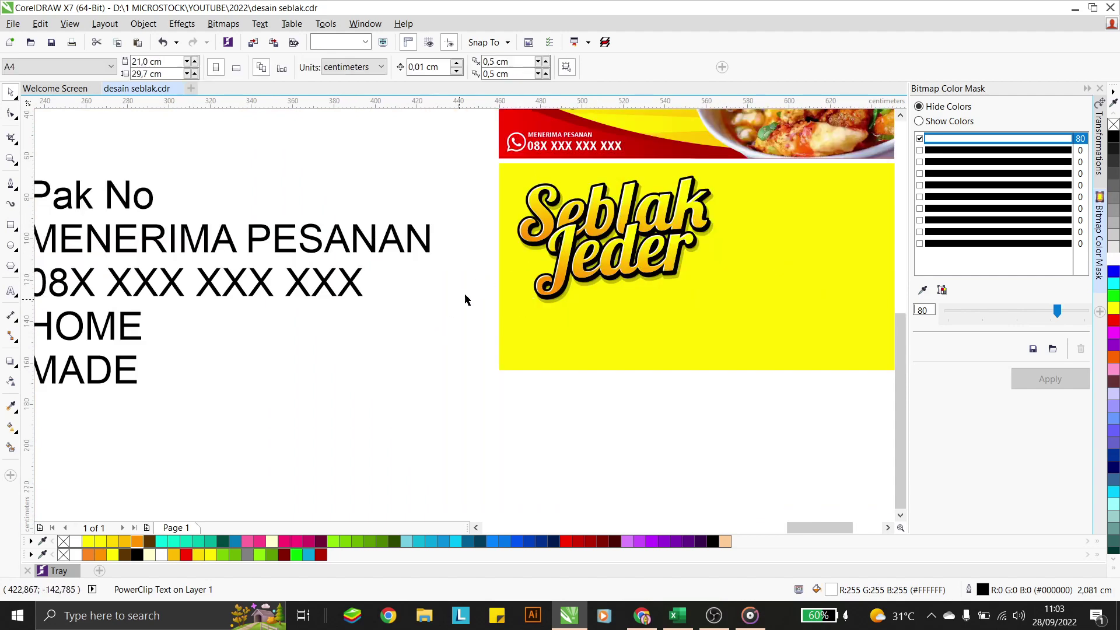
scroll(684, 239, down, 1)
scroll(727, 130, up, 1)
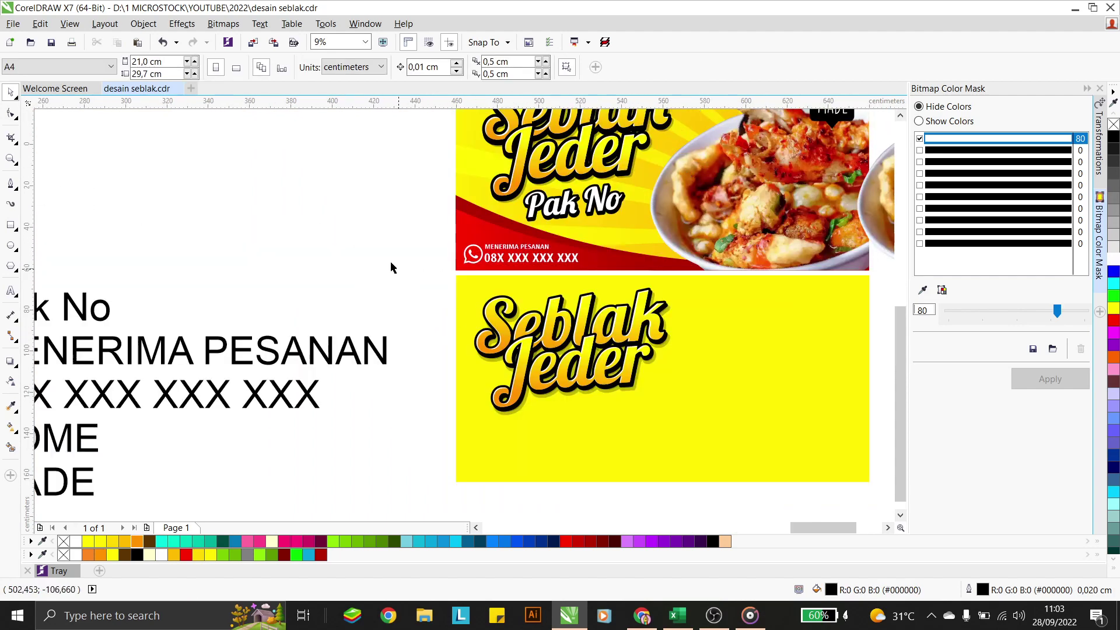
Step: Give the yellow background rectangle an elliptical fountain fill centred near its lower-right corner, with the yellow outer end near its upper-left corner
click(774, 352)
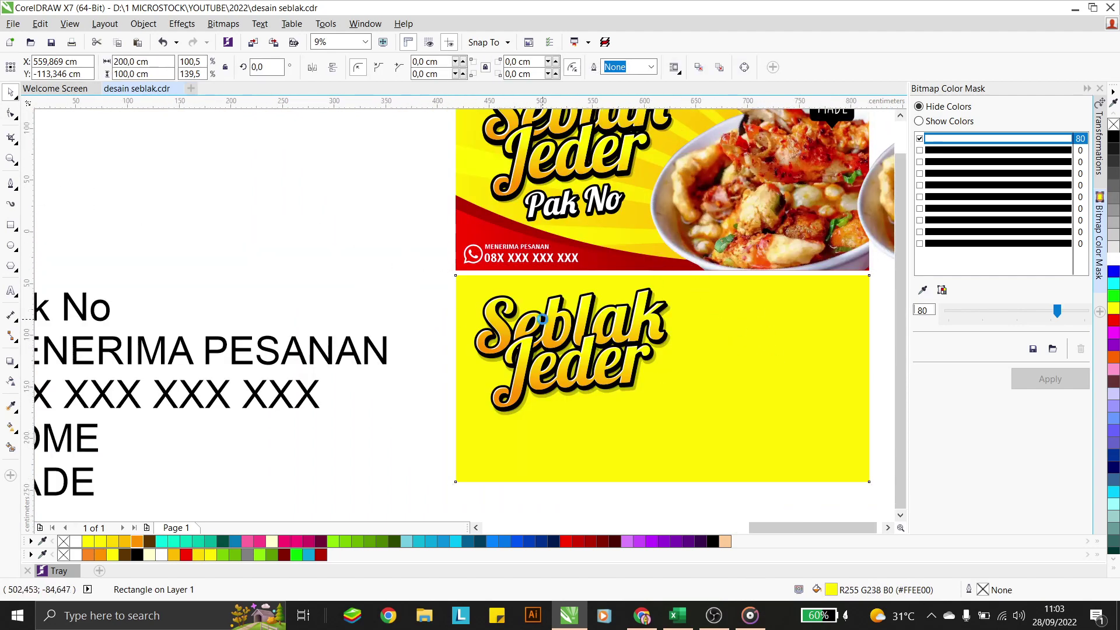
scroll(690, 249, down, 2)
scroll(705, 259, up, 2)
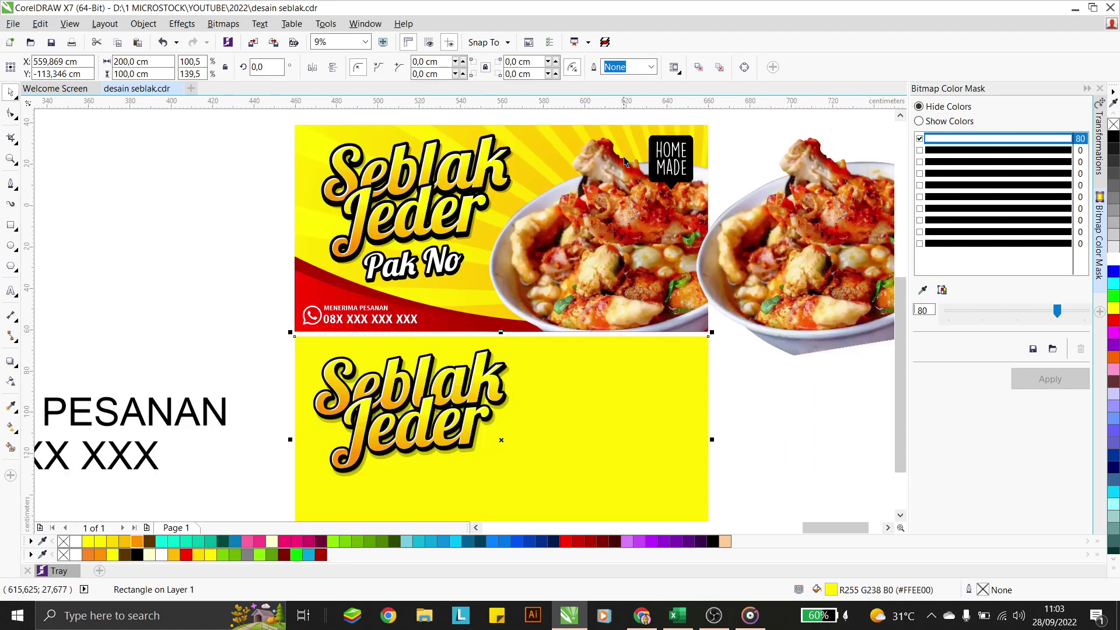
click(10, 430)
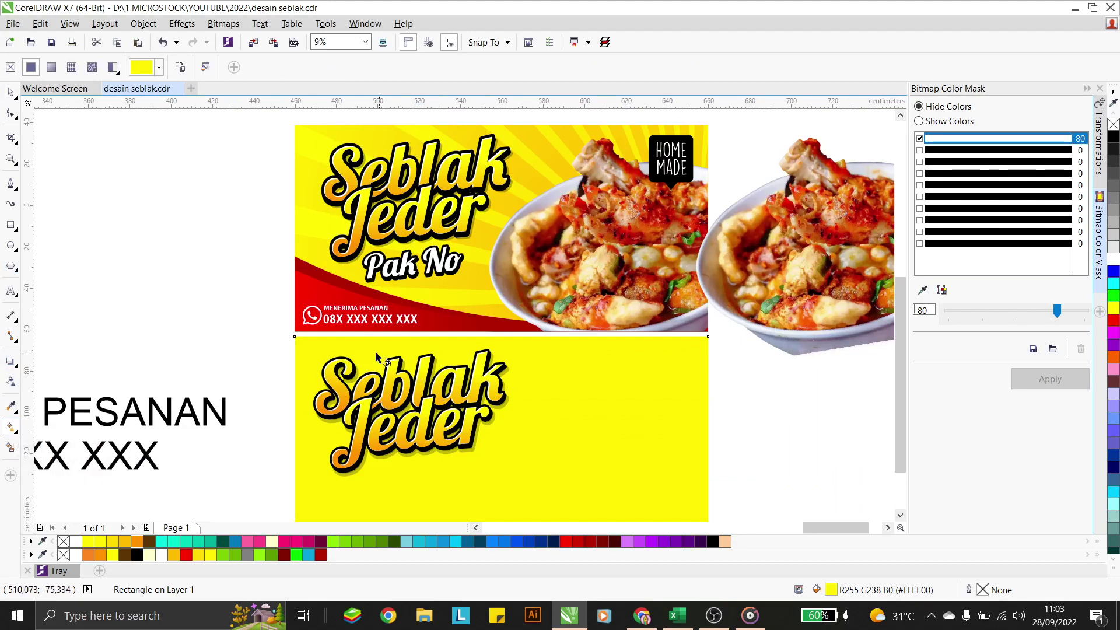
drag(319, 345, 684, 484)
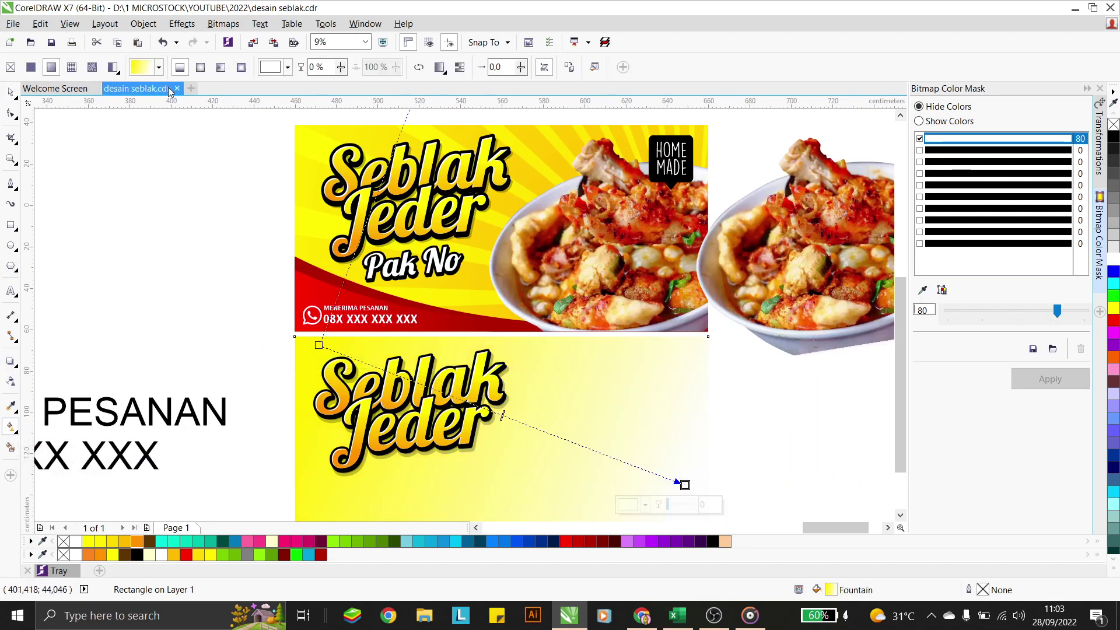
click(201, 68)
scroll(598, 388, down, 2)
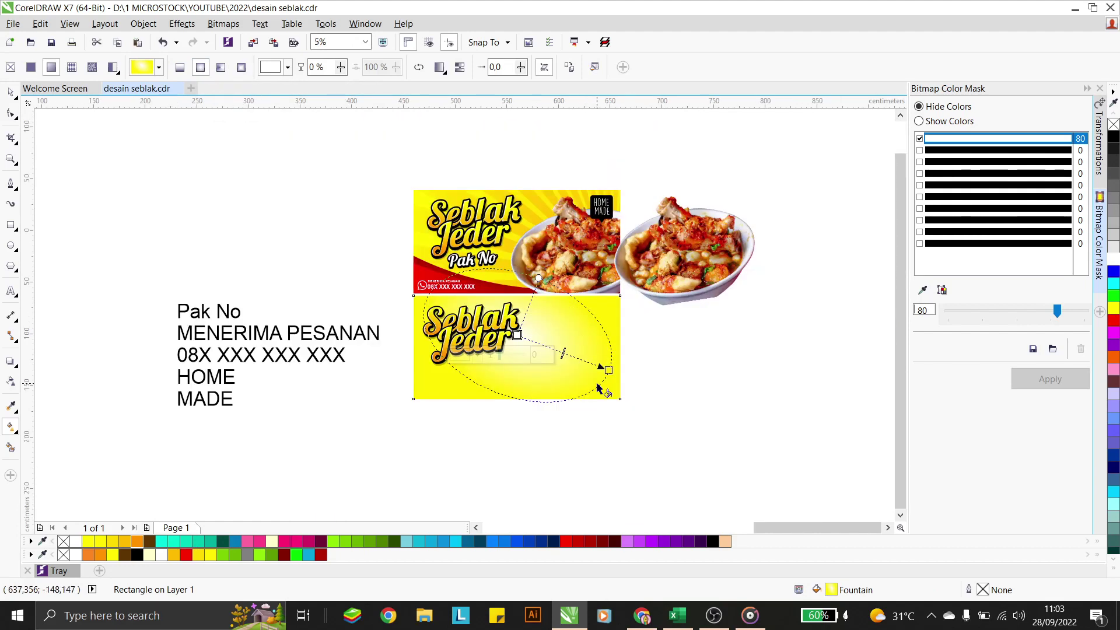
drag(612, 390, 463, 303)
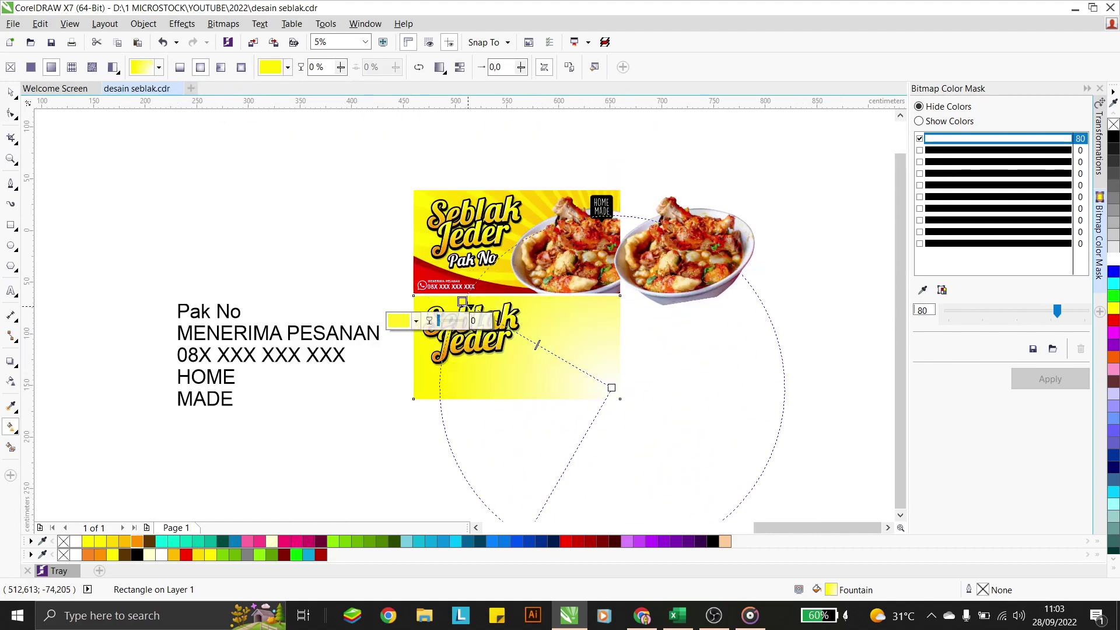
Step: Set the centre colour of the background's elliptical fountain fill to orange and deselect the rectangle
click(612, 388)
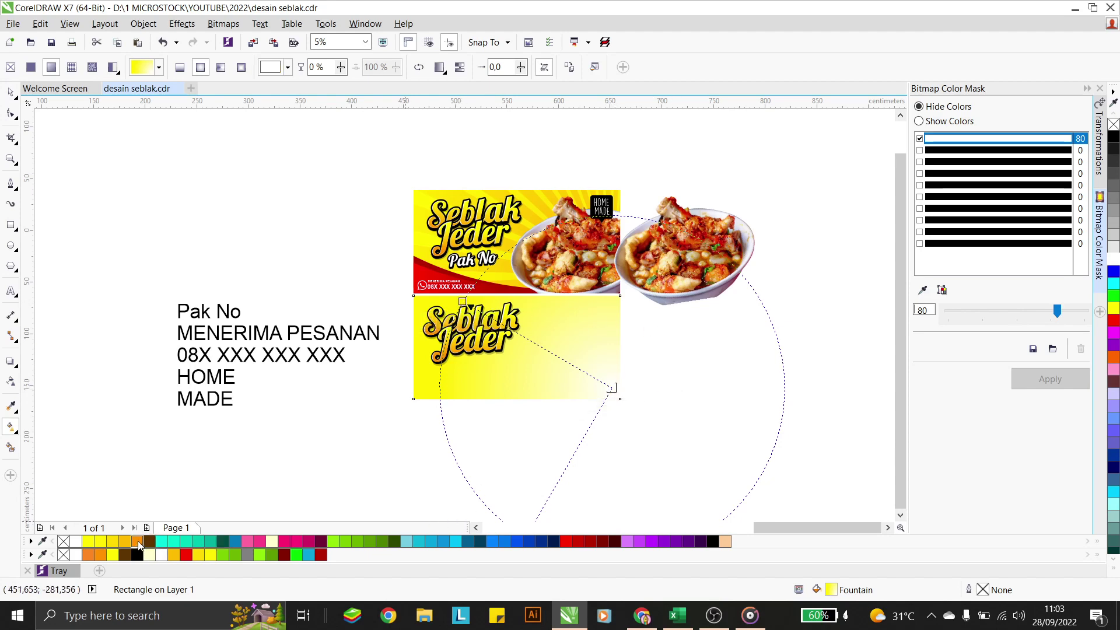
click(139, 544)
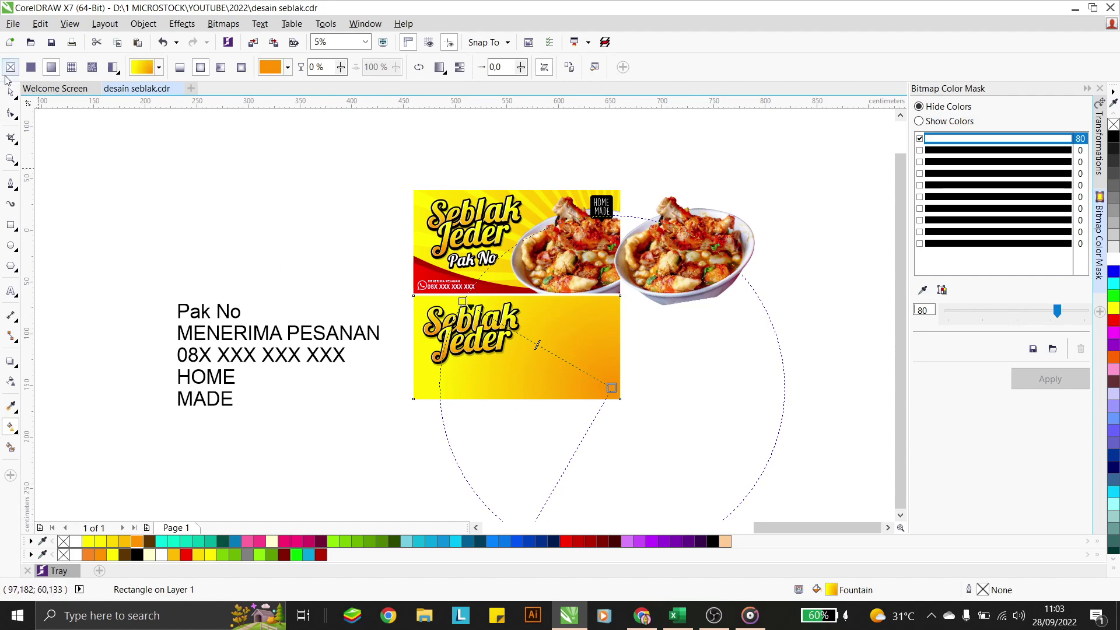
click(11, 93)
click(744, 394)
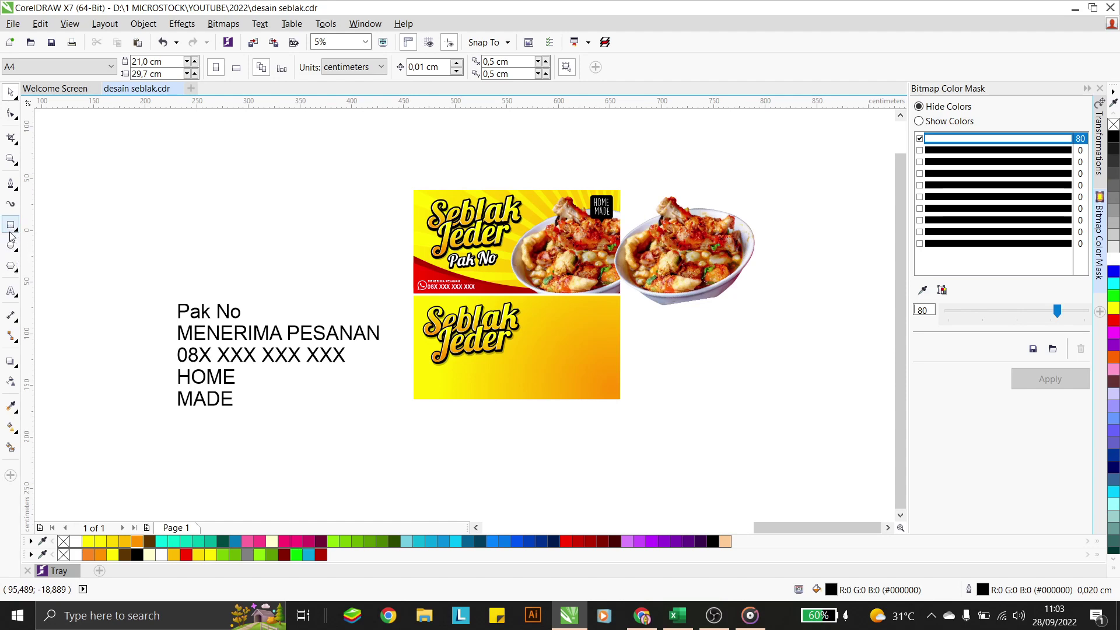
Step: Draw a right-triangle basic shape about 41.8 cm wide and high in the empty area to the right of the new banner
click(19, 271)
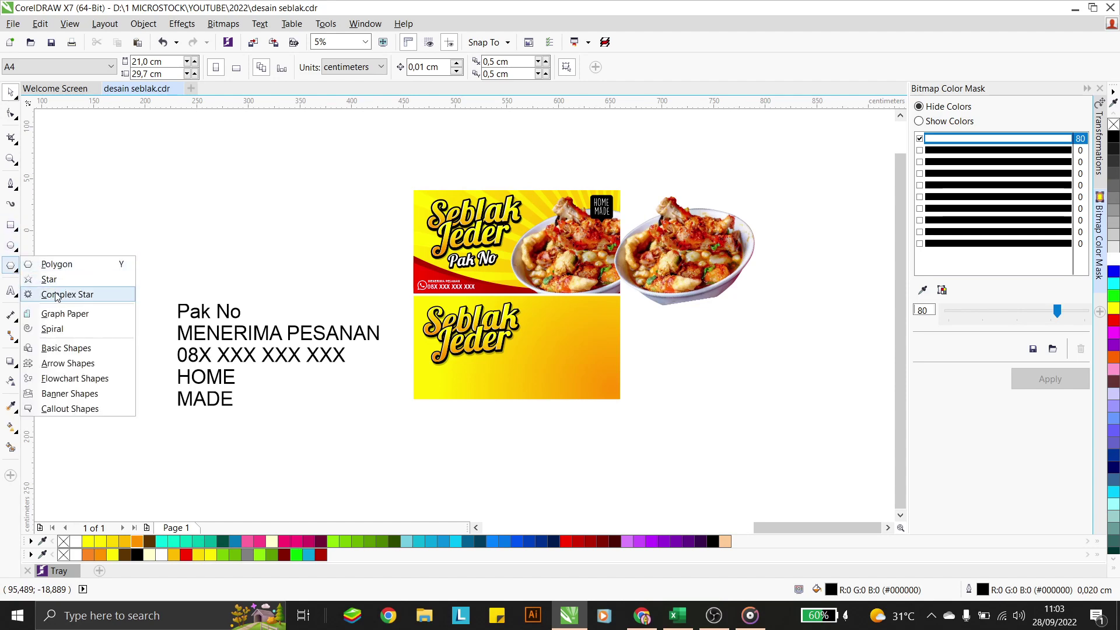
click(53, 349)
click(359, 68)
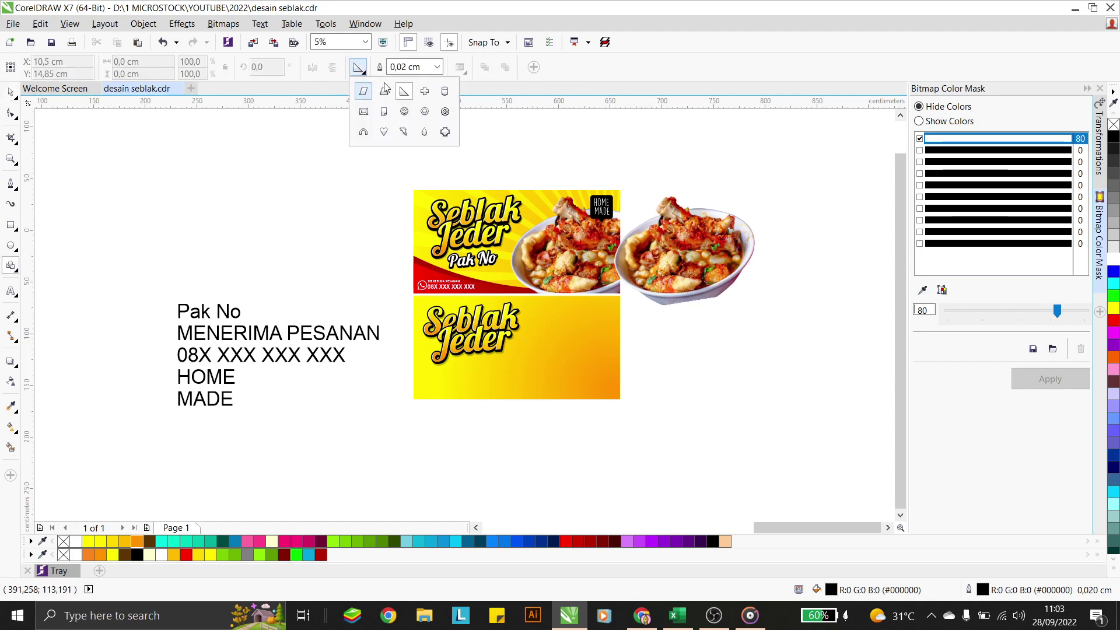
click(689, 368)
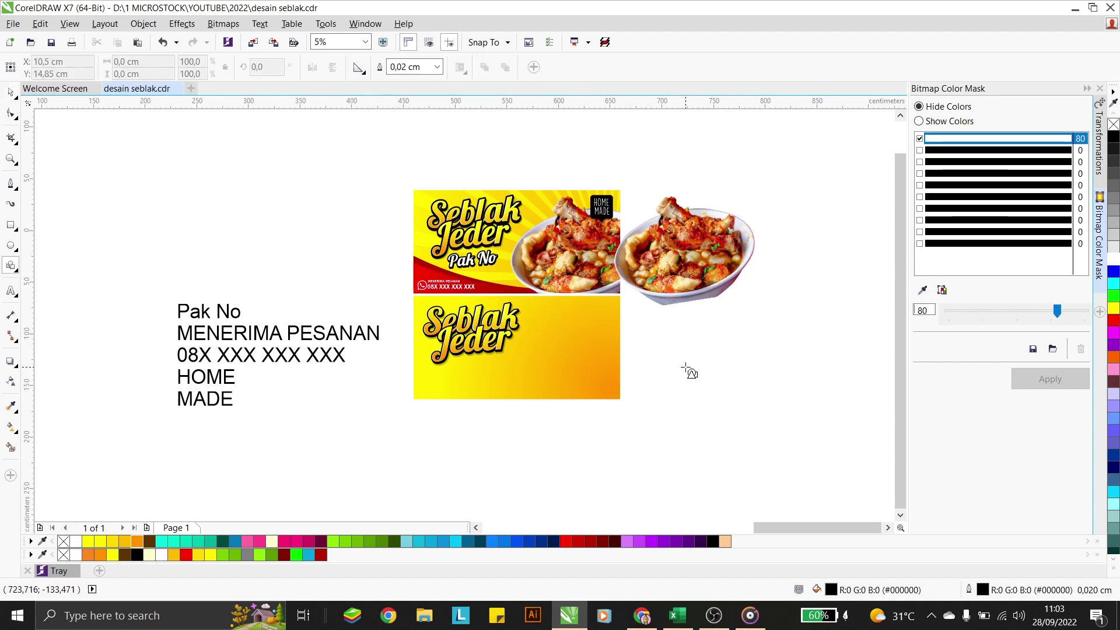
drag(685, 367, 732, 412)
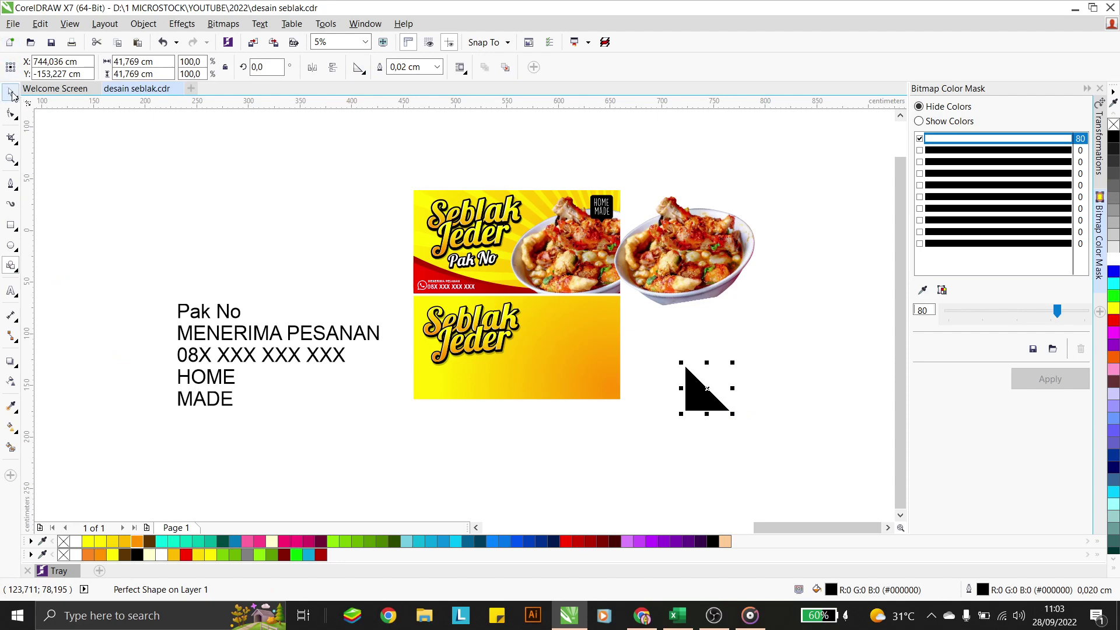
Step: Rotate the black triangle to 225° so its long side lies horizontally at the base
click(12, 93)
click(728, 416)
scroll(795, 460, up, 2)
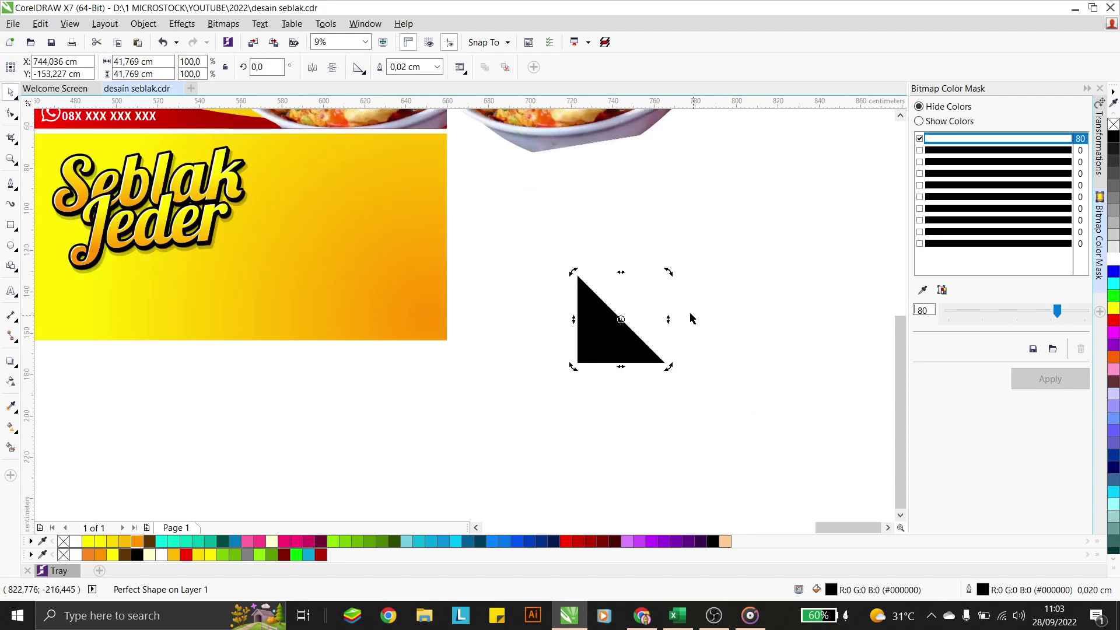
drag(669, 274, 620, 383)
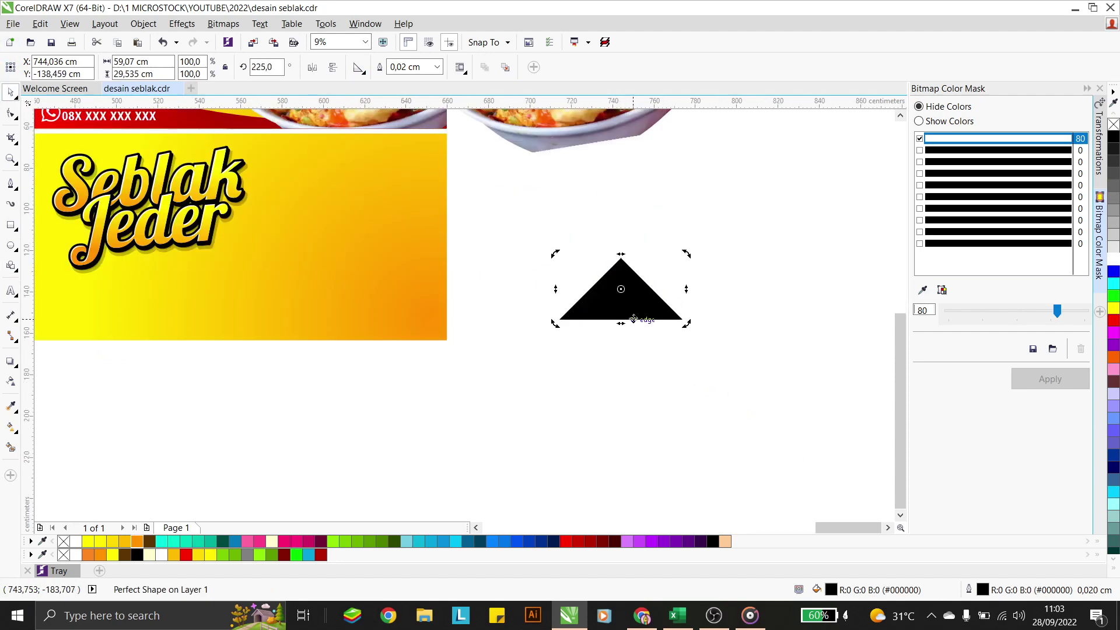
Step: Stretch the black triangle into a narrow upright ray about 11.3 cm wide and 138 cm high in the area below the bowl photo
drag(632, 297, 631, 497)
scroll(640, 340, down, 2)
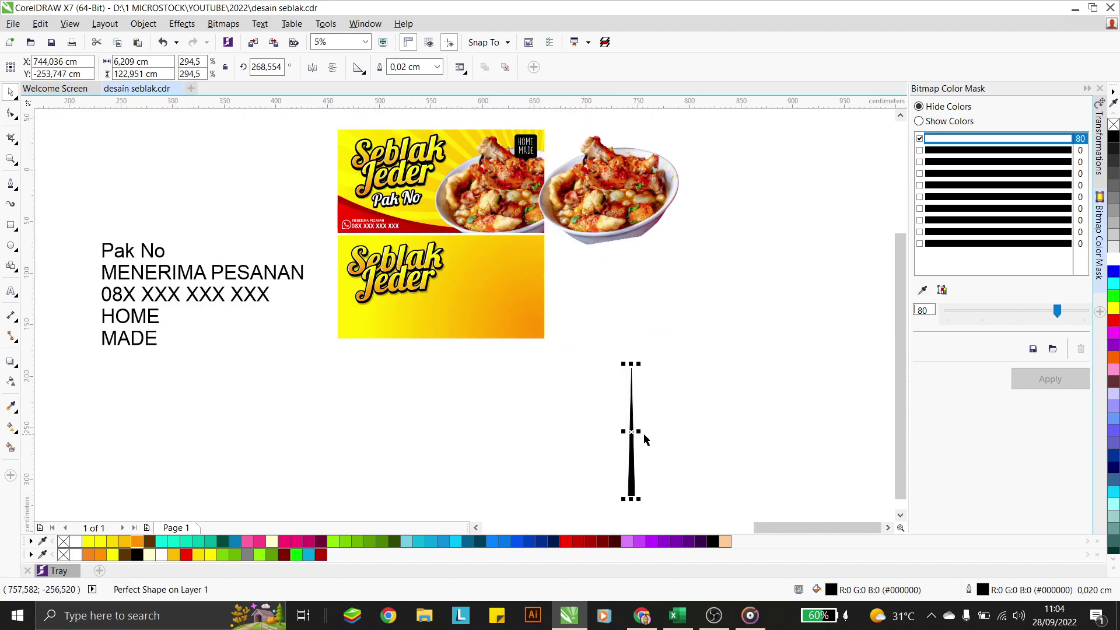
drag(639, 436, 656, 430)
scroll(659, 452, up, 1)
drag(667, 365, 670, 373)
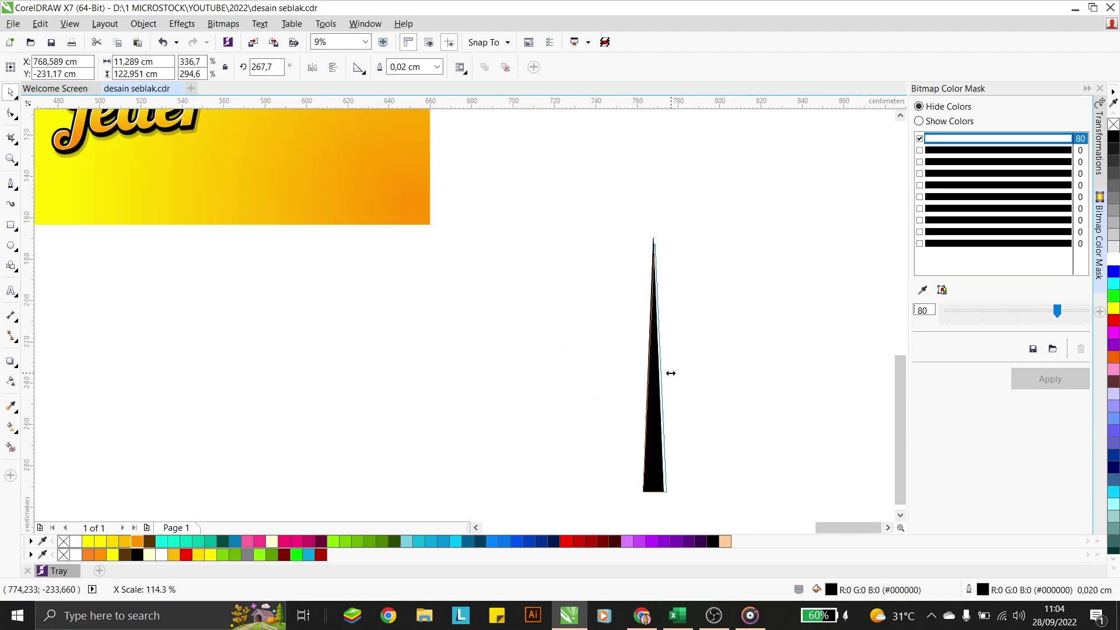
scroll(678, 345, down, 1)
drag(666, 421, 684, 443)
Step: Move the narrow ray's rotation centre to its upper tip and open the rotation transformation settings
click(682, 435)
scroll(691, 413, up, 2)
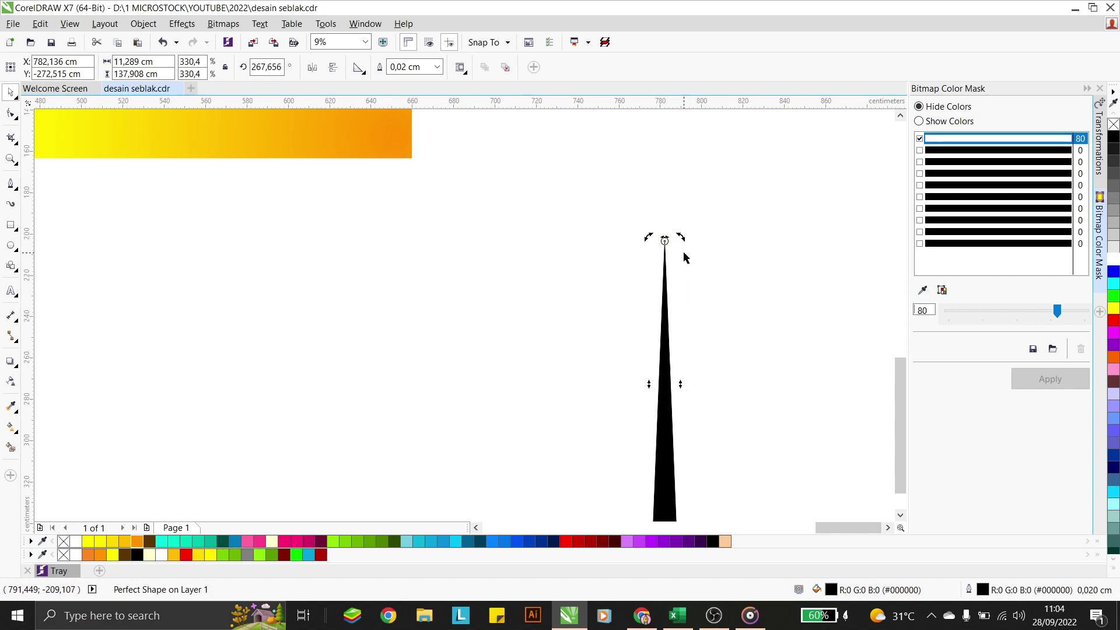
scroll(686, 257, up, 4)
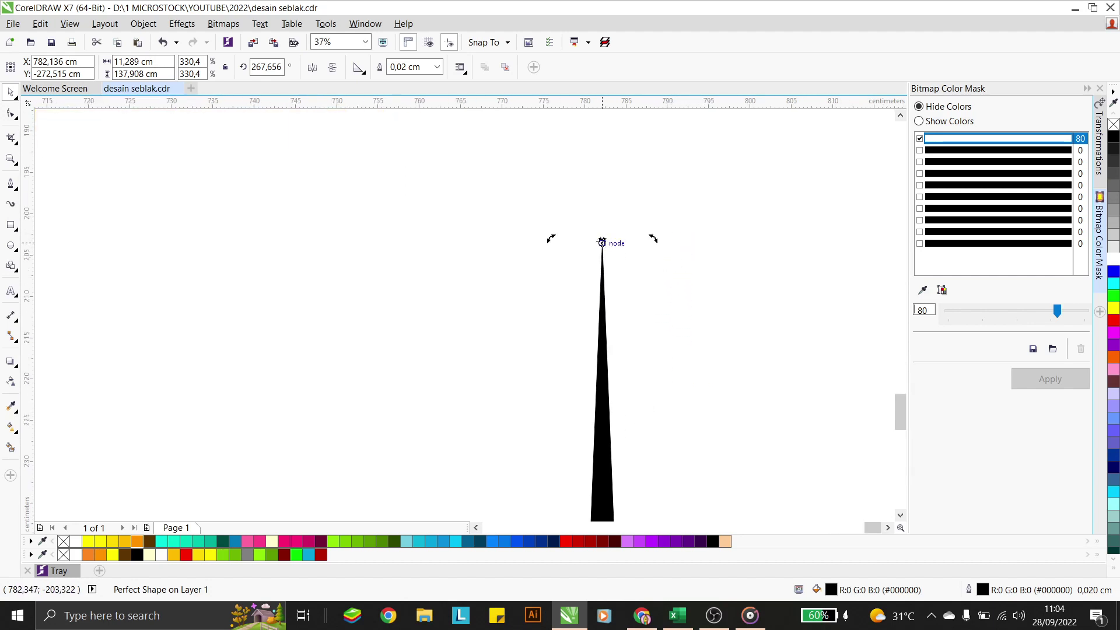
click(1099, 138)
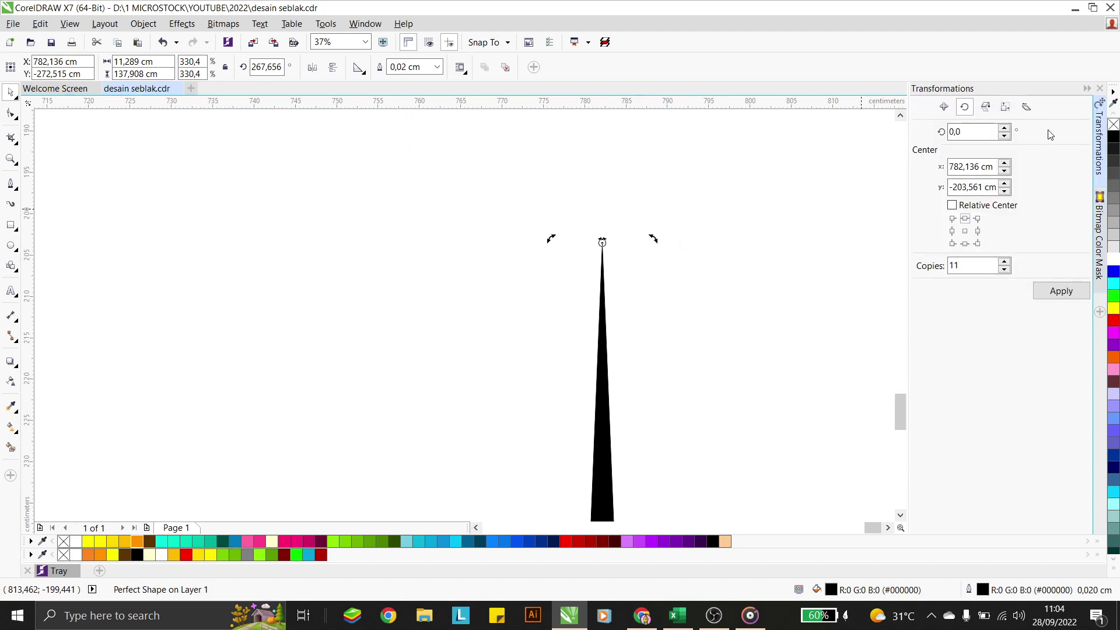
click(373, 29)
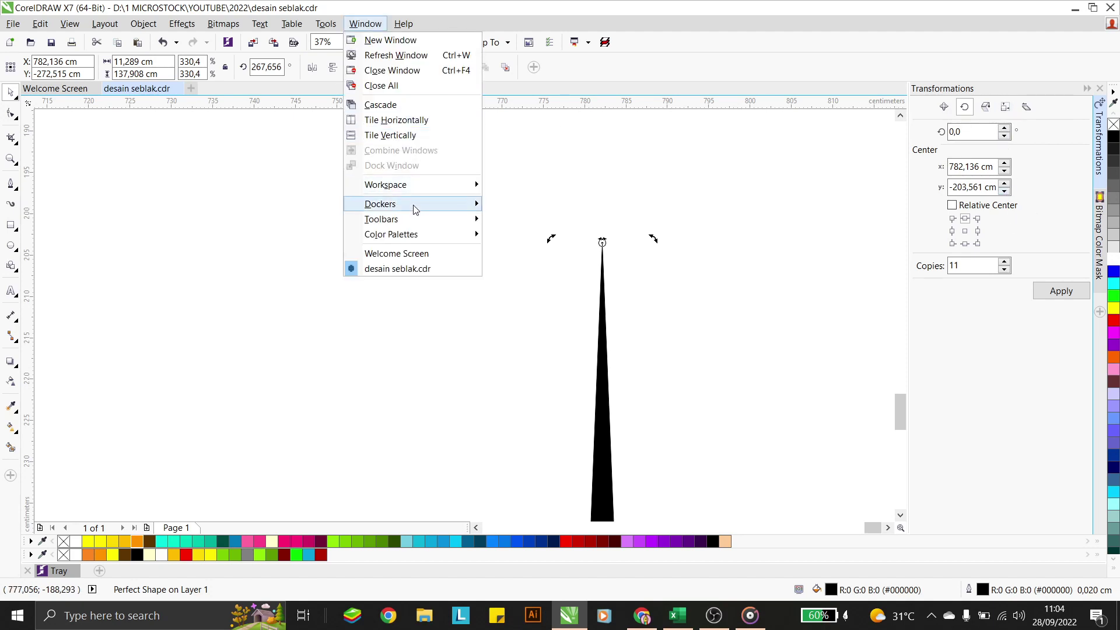
mouse_move(473, 204)
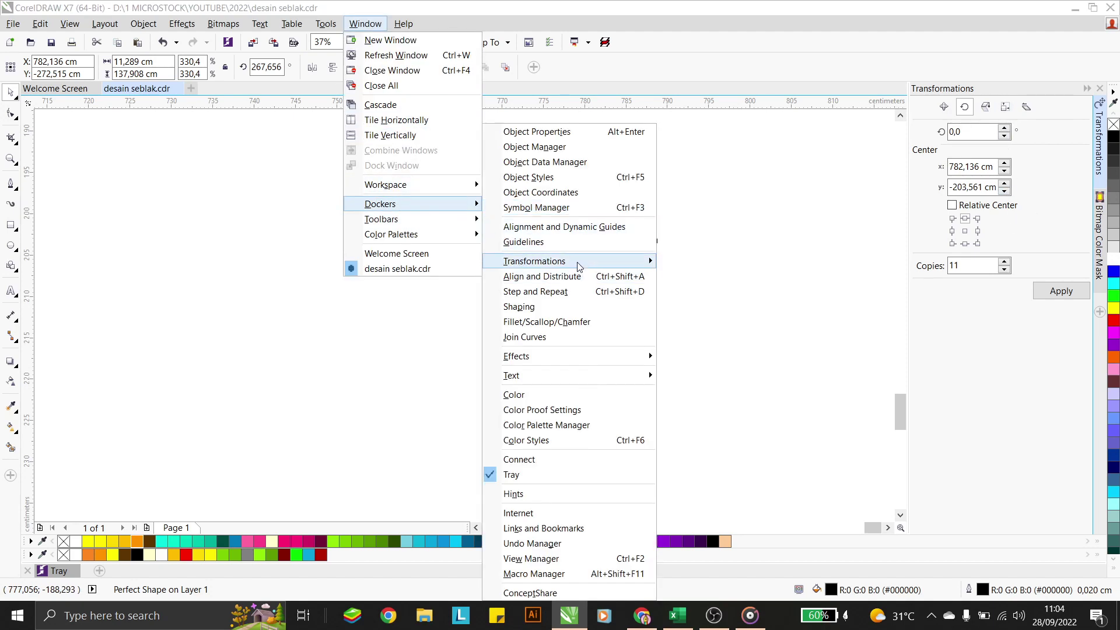
mouse_move(577, 264)
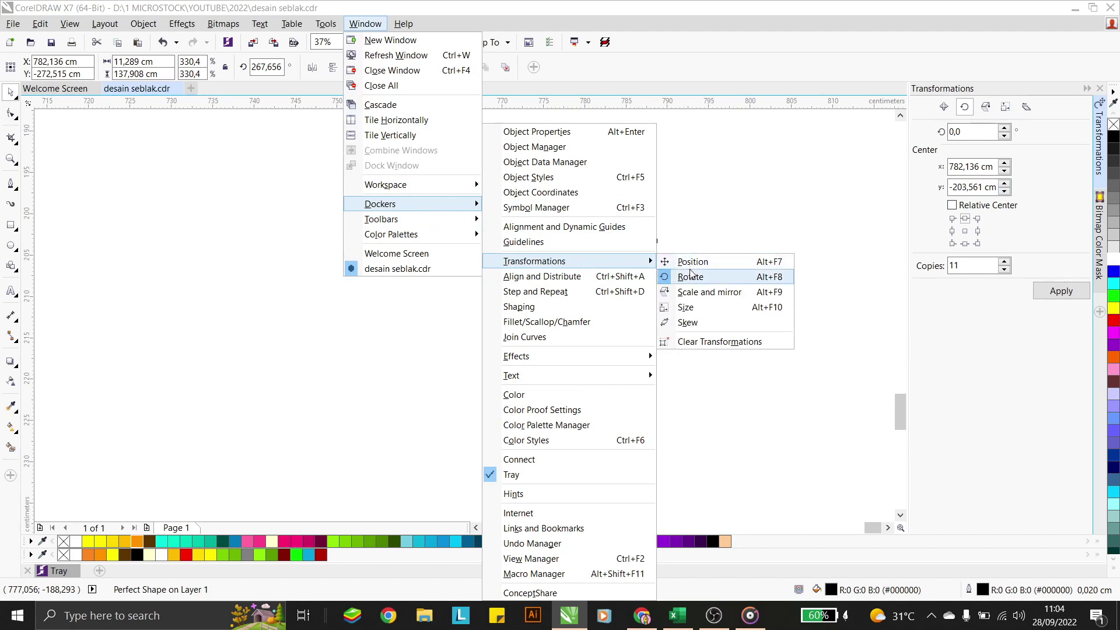
click(764, 168)
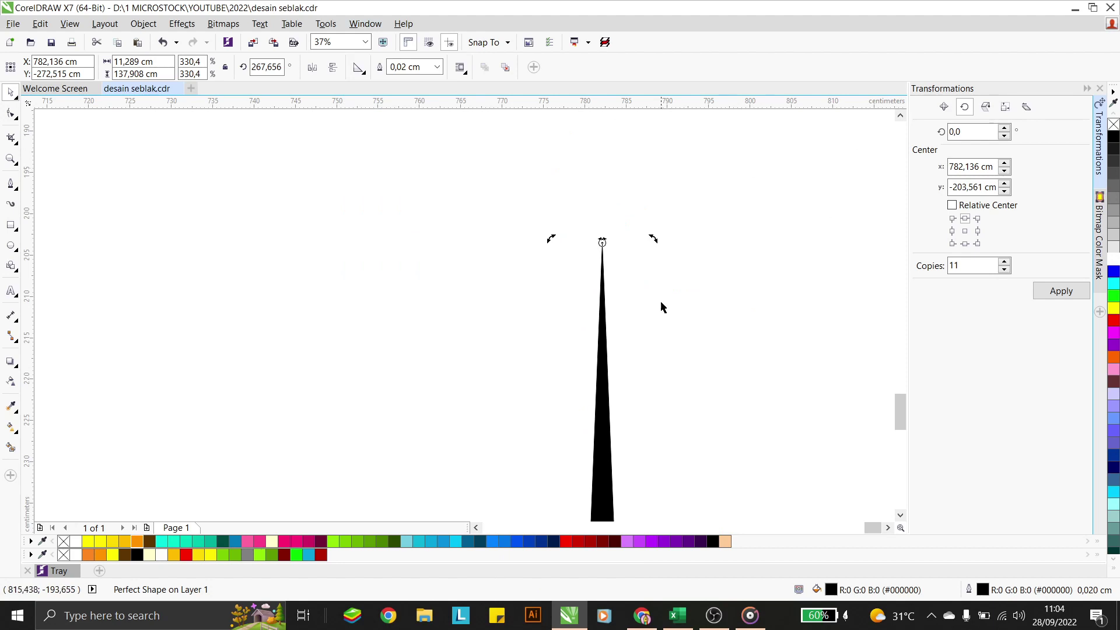
Step: Create 11 copies of the ray, each rotated a further 15° about its tip
click(963, 111)
drag(963, 132, 945, 129)
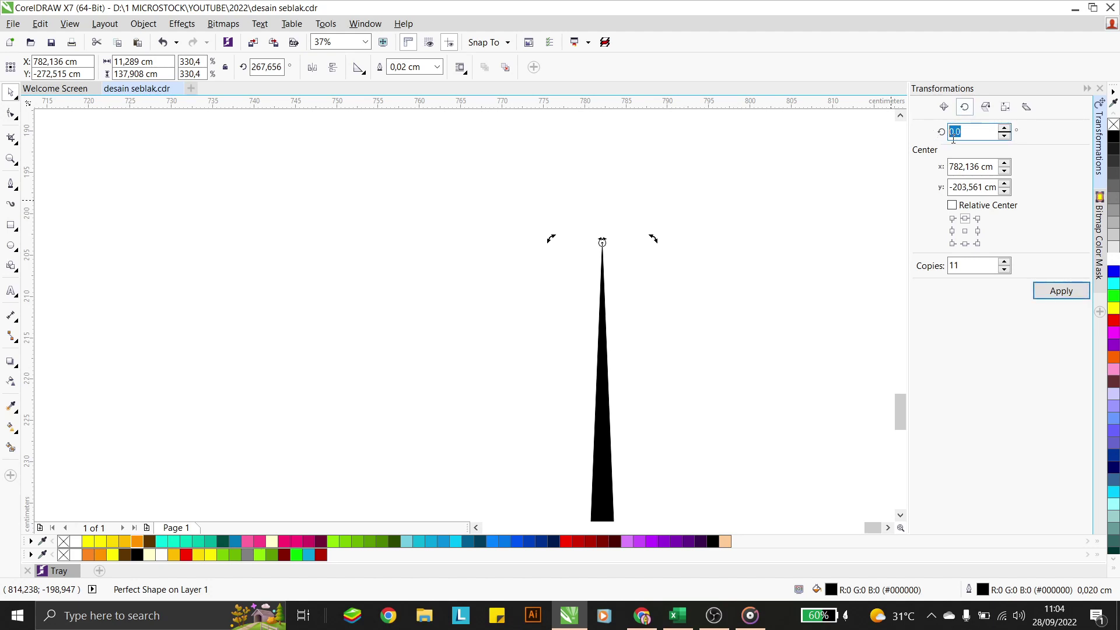
text(15)
click(957, 267)
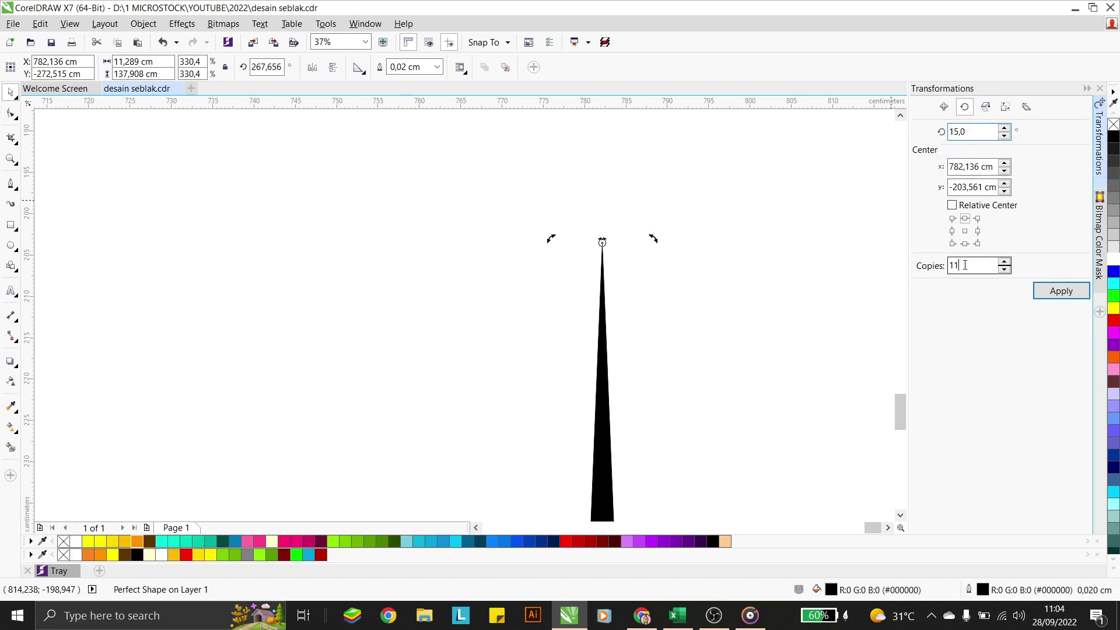
click(1058, 301)
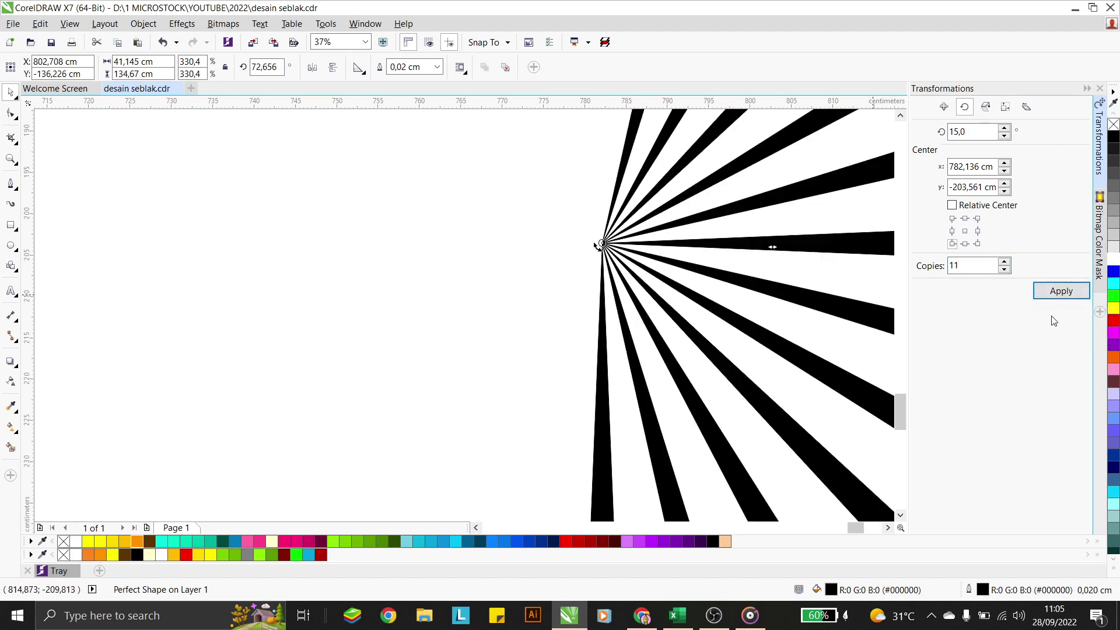
Step: Complete the sunburst circle by repeating the 15° rotation with 11 more copies and then with 1 copy
click(1060, 291)
double_click(969, 266)
text(1)
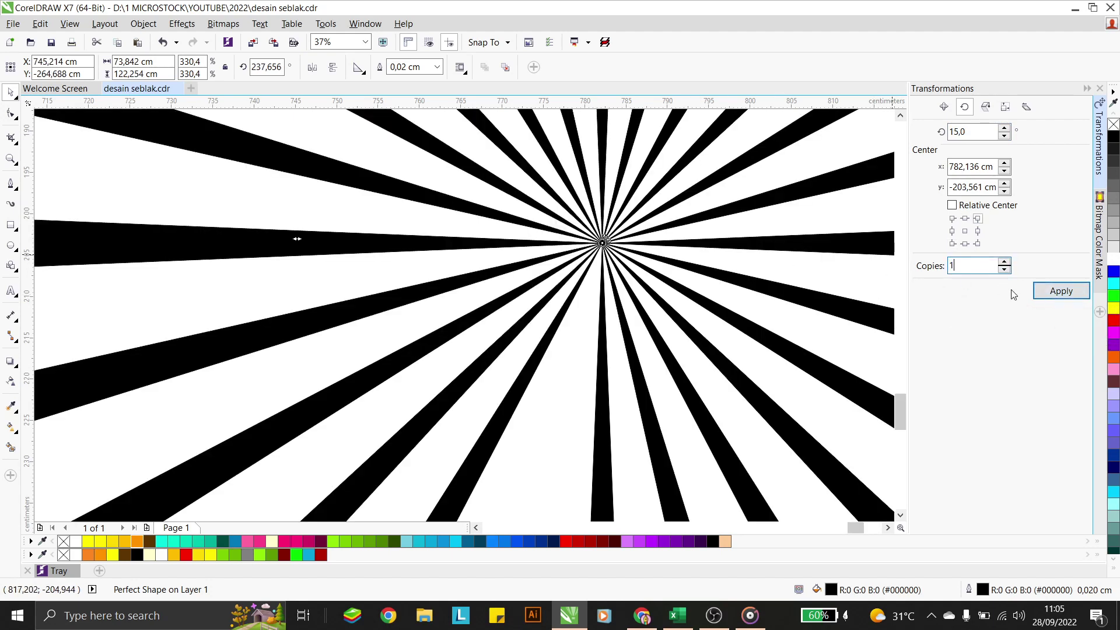
scroll(589, 273, down, 5)
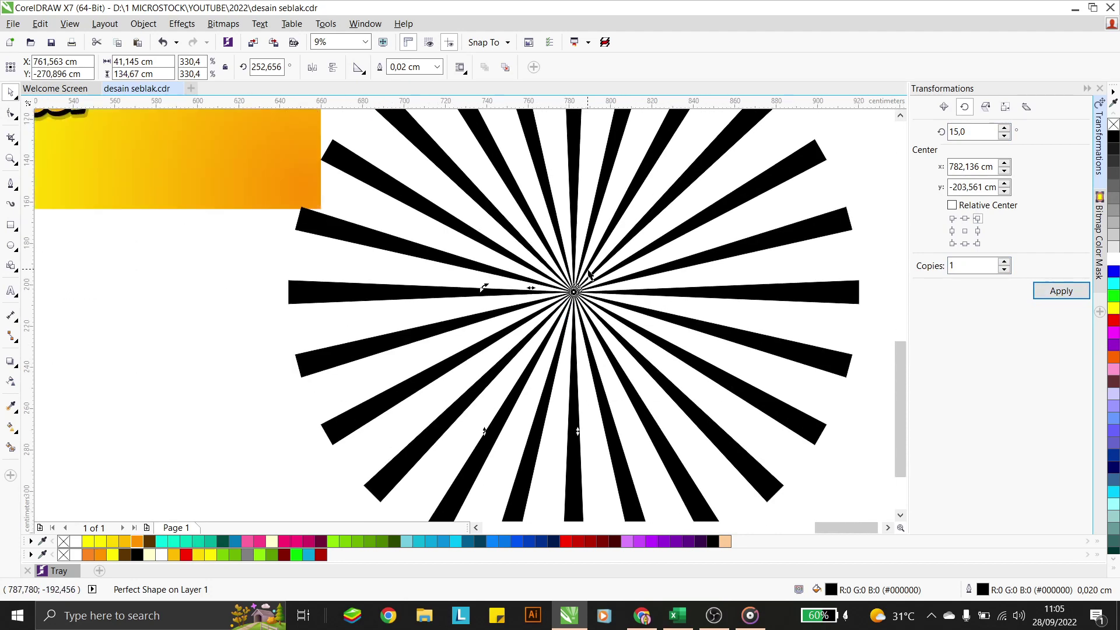
Step: Select all the black rays of the sunburst and group them
scroll(611, 335, down, 2)
drag(627, 360, 716, 456)
drag(755, 491, 435, 169)
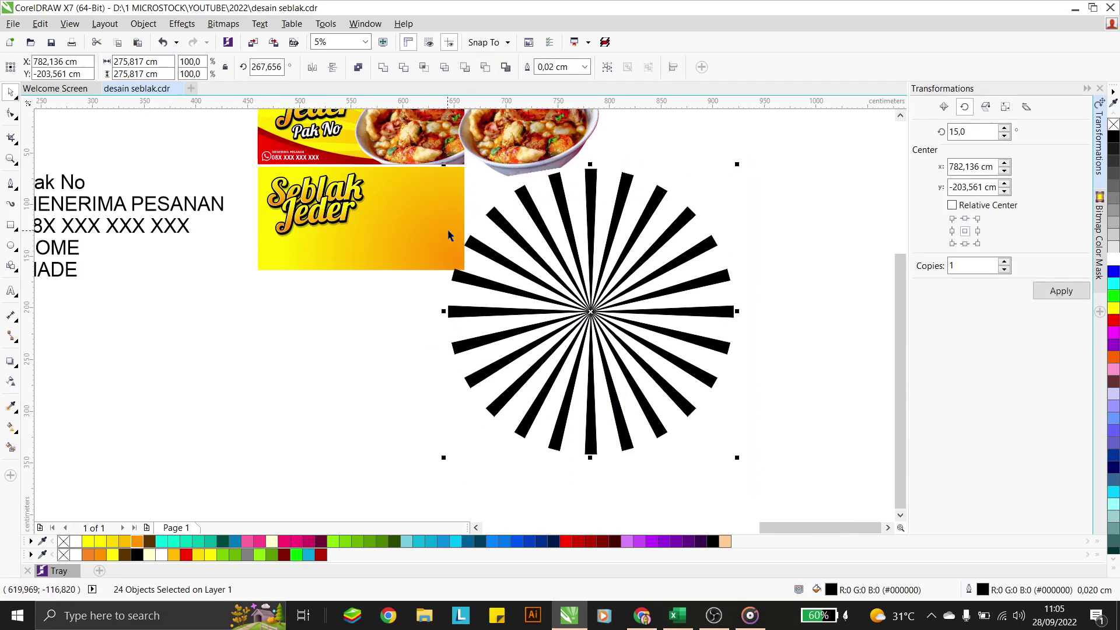
key(ctrl+g)
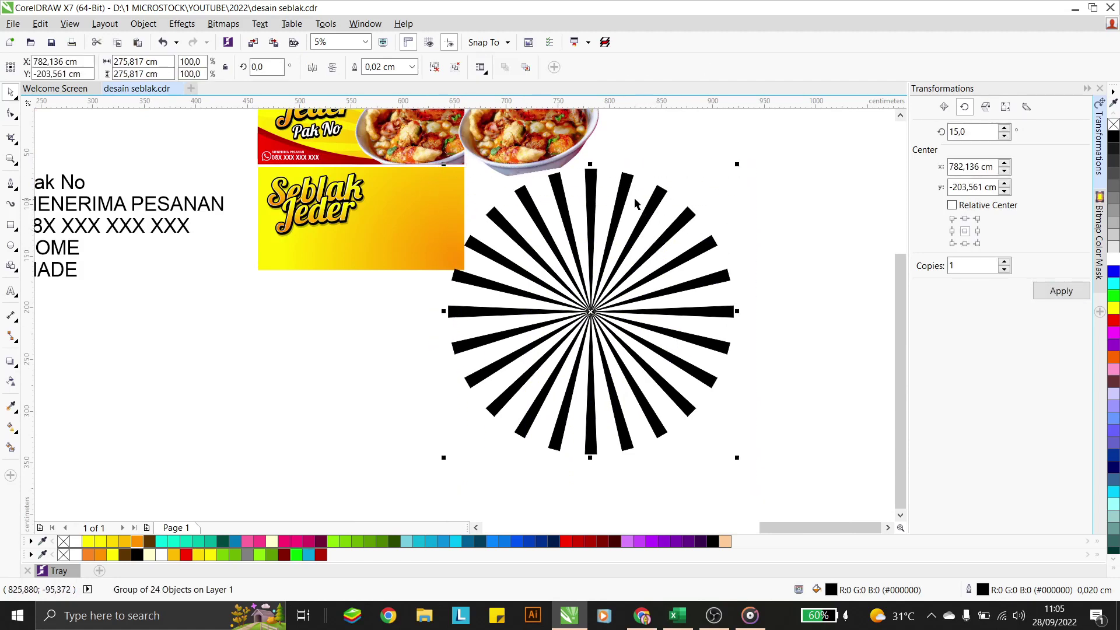
Step: Centre the sunburst group on the new banner's lower-right corner and enlarge it from its centre to about 481 cm wide
drag(635, 202, 503, 159)
scroll(499, 270, down, 2)
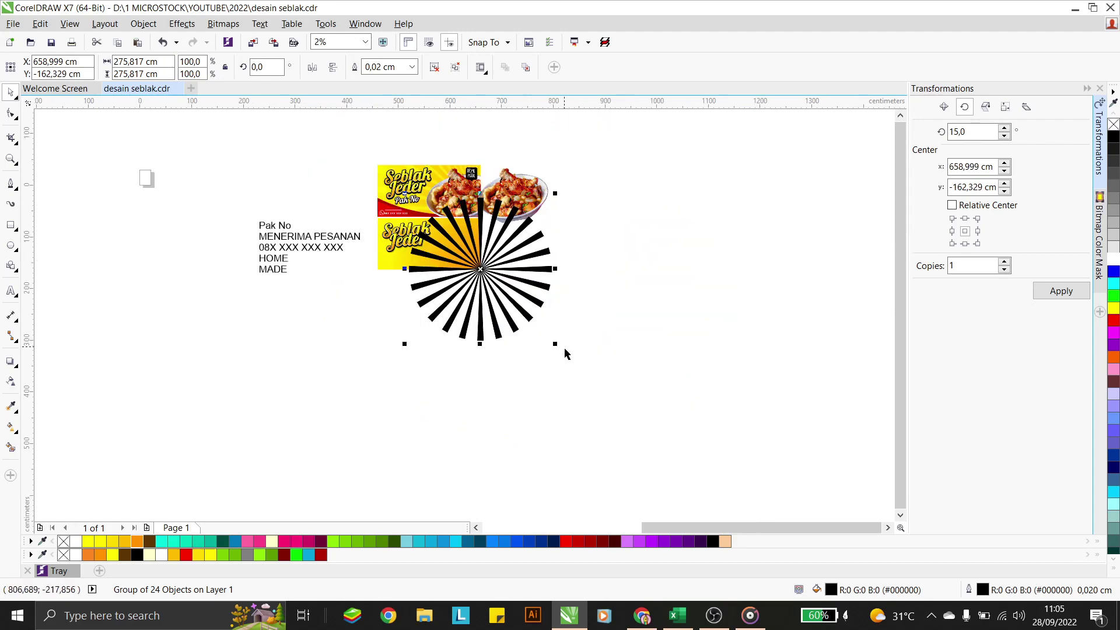
drag(555, 347, 618, 393)
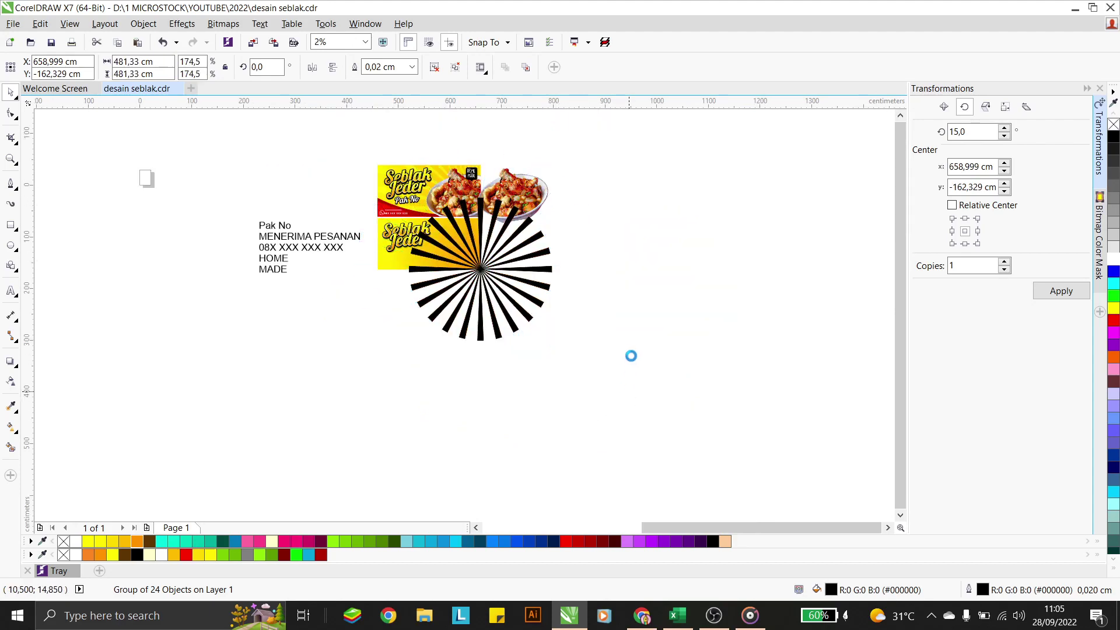
Step: Fill the sunburst group with yellow and remove its outline
scroll(476, 243, up, 2)
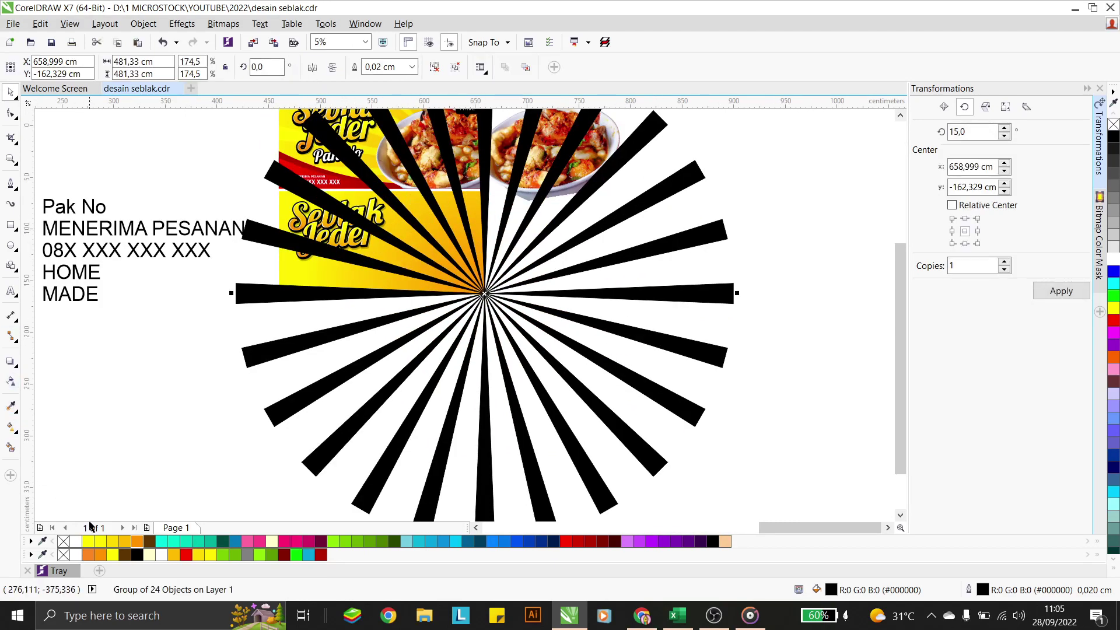
click(89, 543)
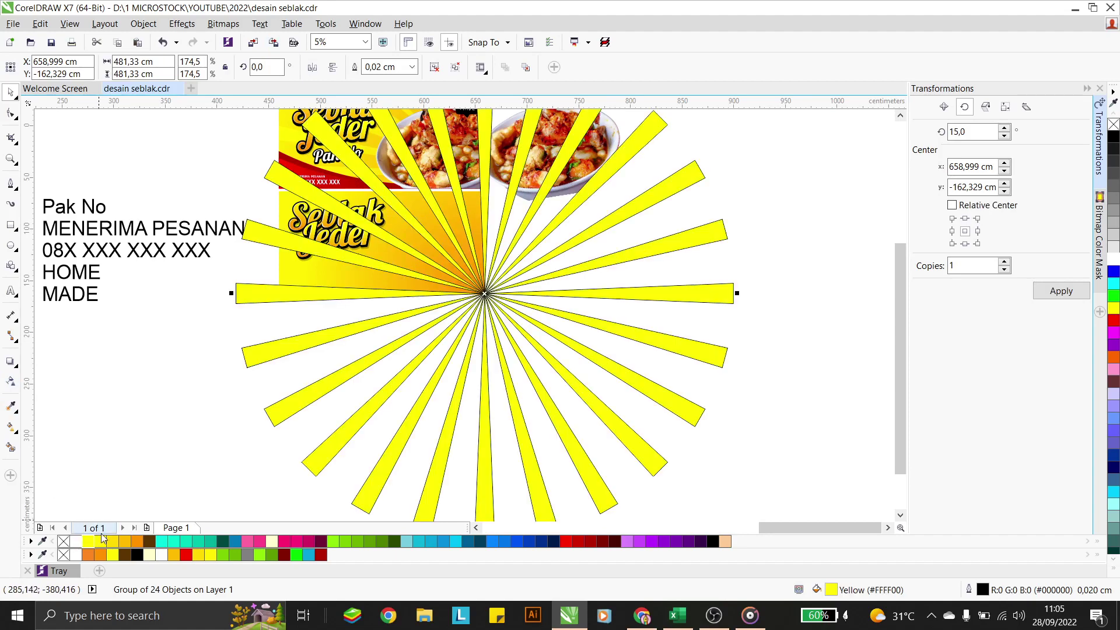
right_click(1114, 130)
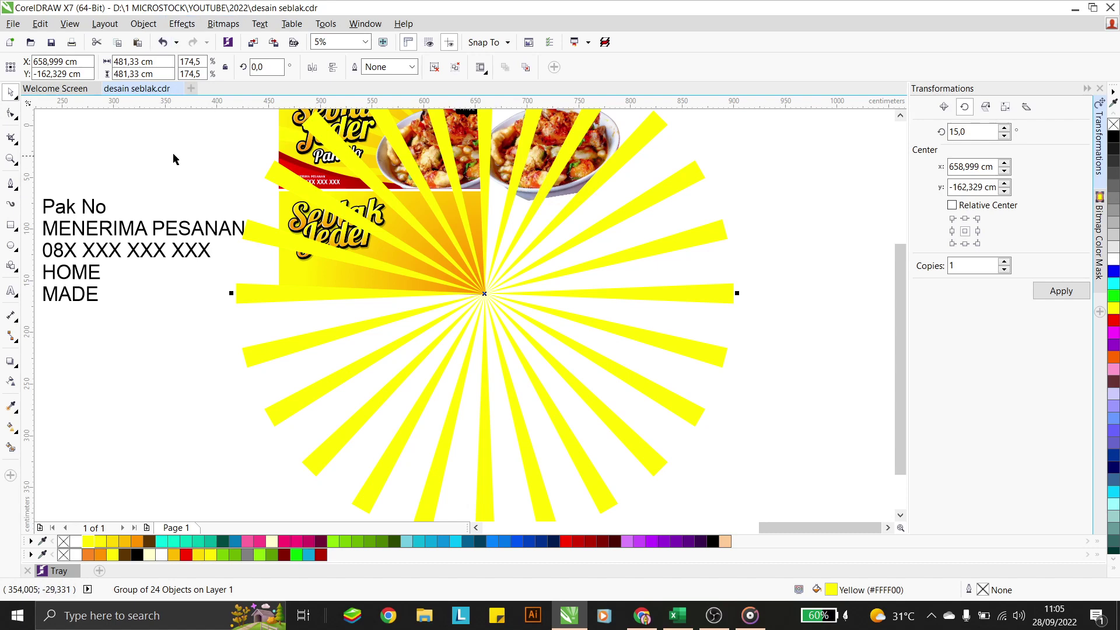
Step: Place the yellow sunburst inside the new banner's background rectangle as a PowerClip
click(143, 23)
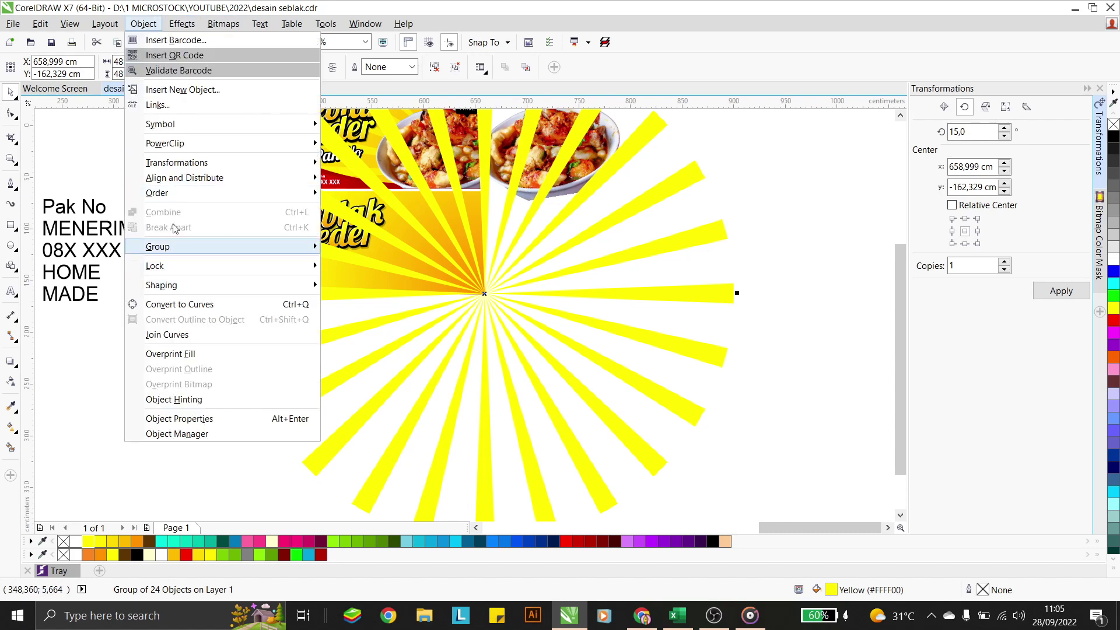
mouse_move(234, 146)
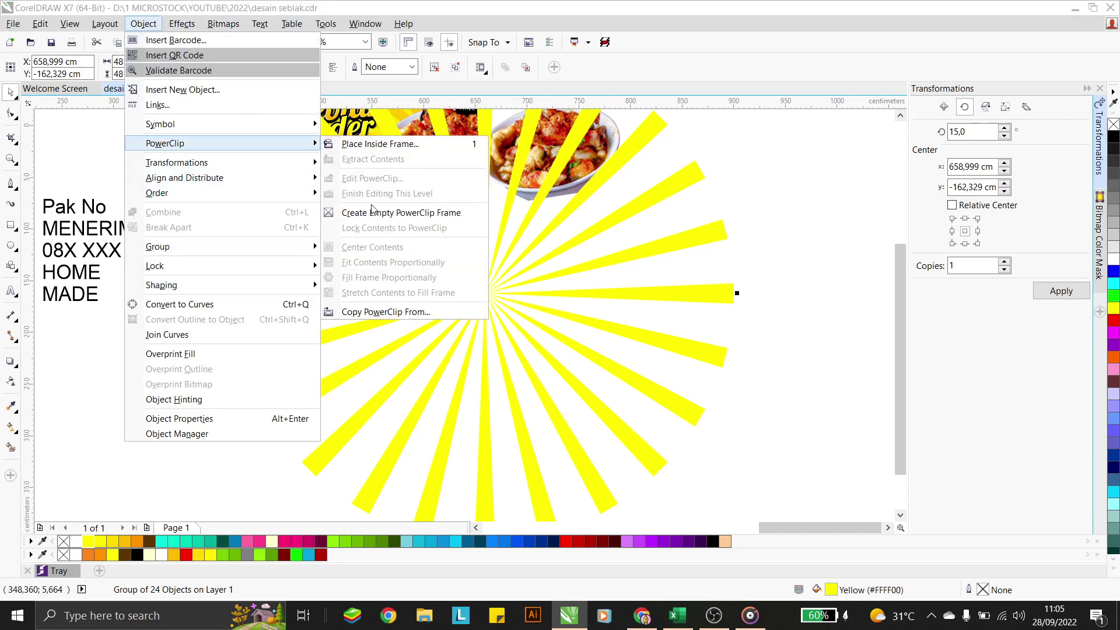
click(362, 145)
click(392, 257)
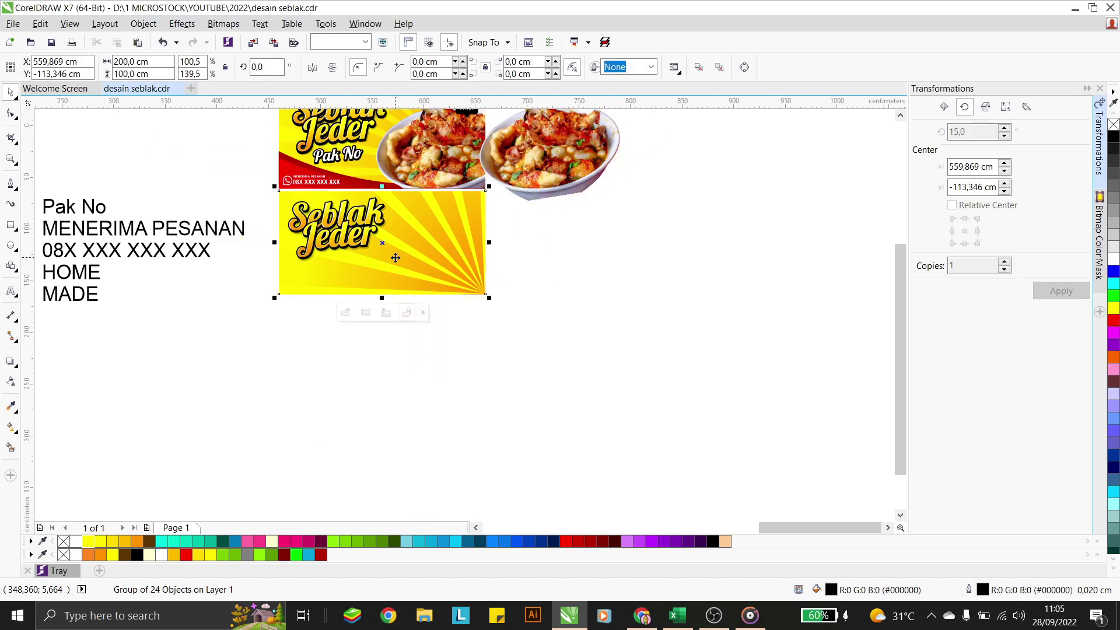
Step: Edit the PowerClip contents, add a rotated copy of the sunburst whose rays fill the gaps, and group both sunbursts
ctrl+click(458, 257)
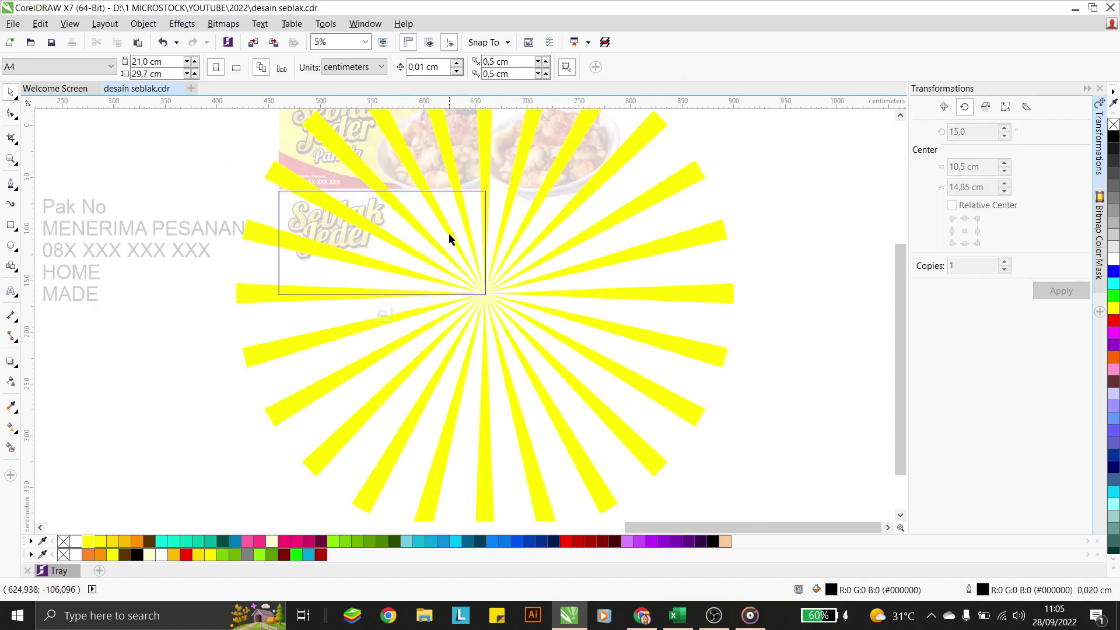
click(448, 231)
scroll(470, 294, down, 1)
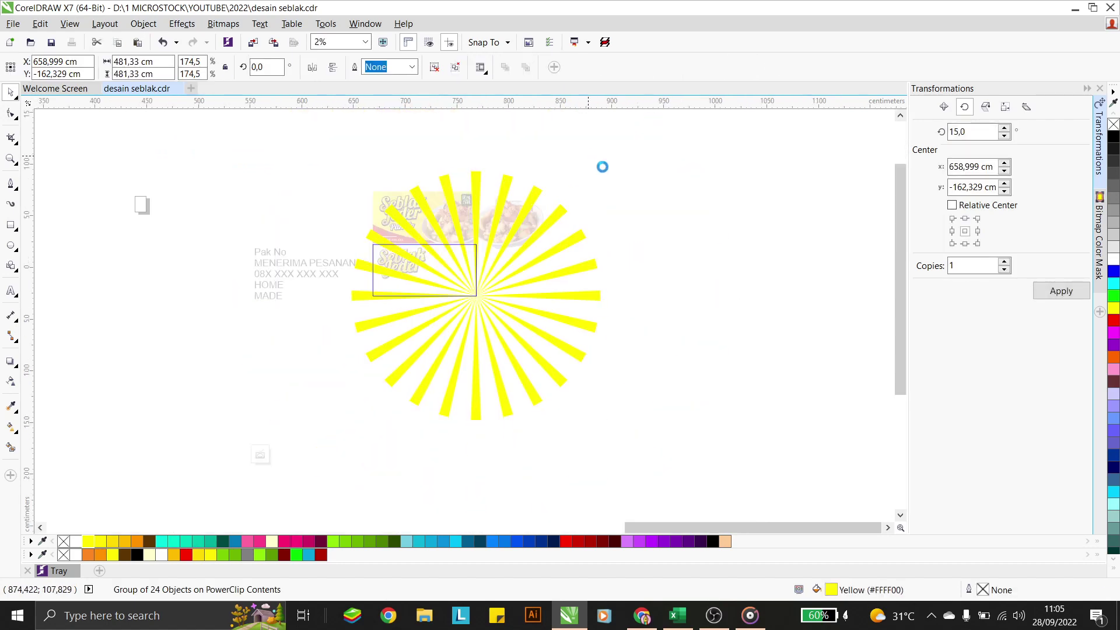
scroll(600, 165, up, 1)
mouse_move(613, 182)
mouse_down()
mouse_move(590, 135)
mouse_move(337, 444)
mouse_move(268, 496)
mouse_up()
click(613, 217)
scroll(532, 215, down, 2)
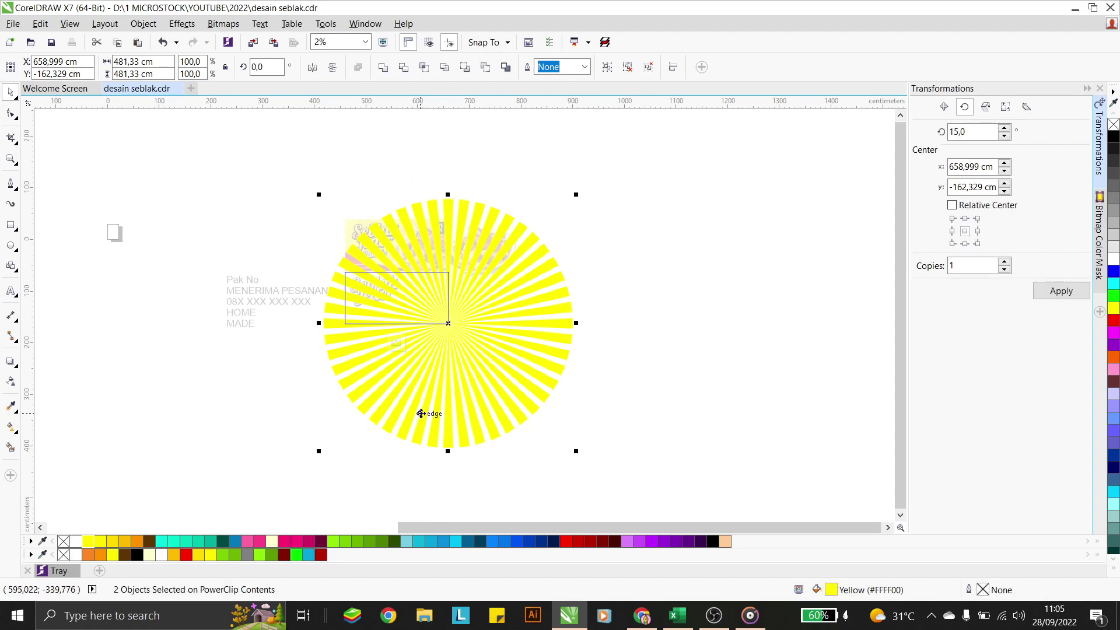
key(ctrl+g)
Step: Apply uniform transparency to the grouped sunbursts and finish editing the PowerClip
scroll(443, 333, up, 2)
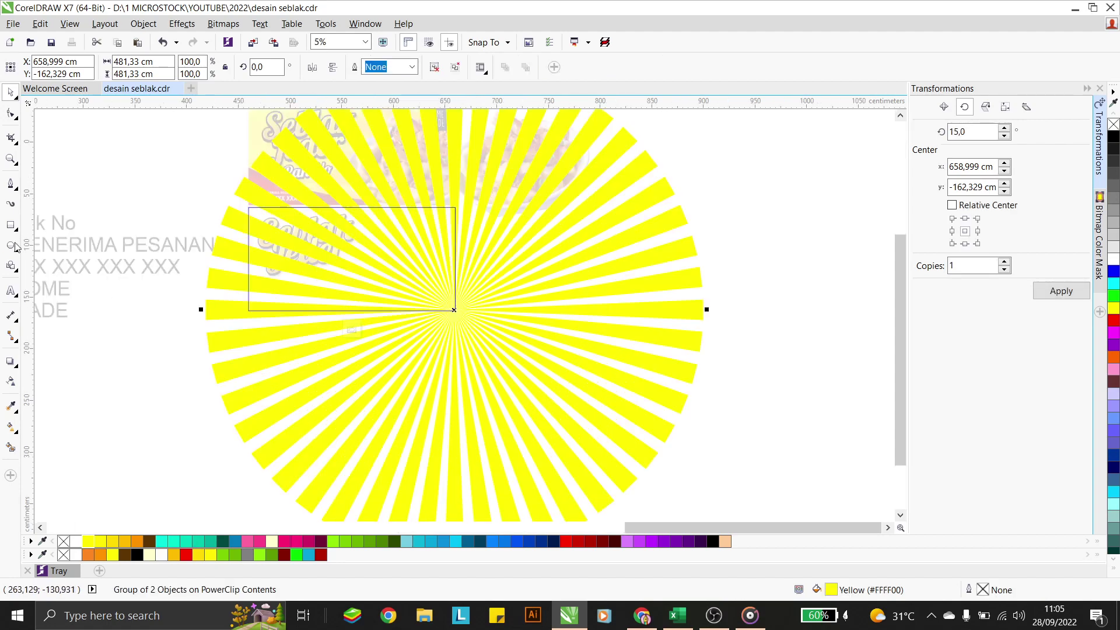
click(10, 383)
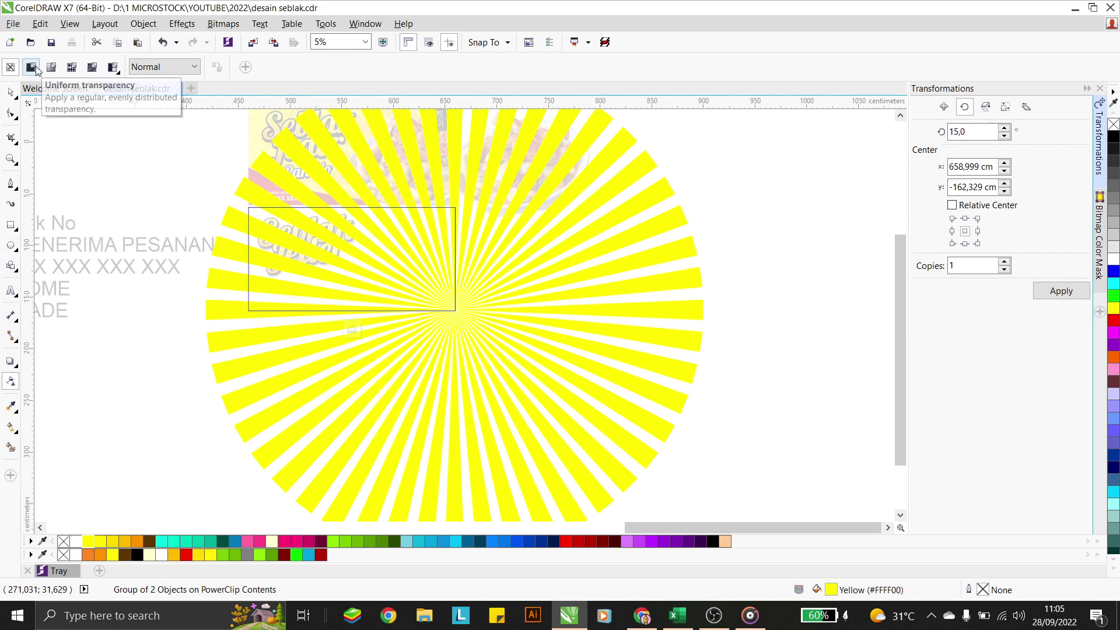
click(36, 69)
click(10, 94)
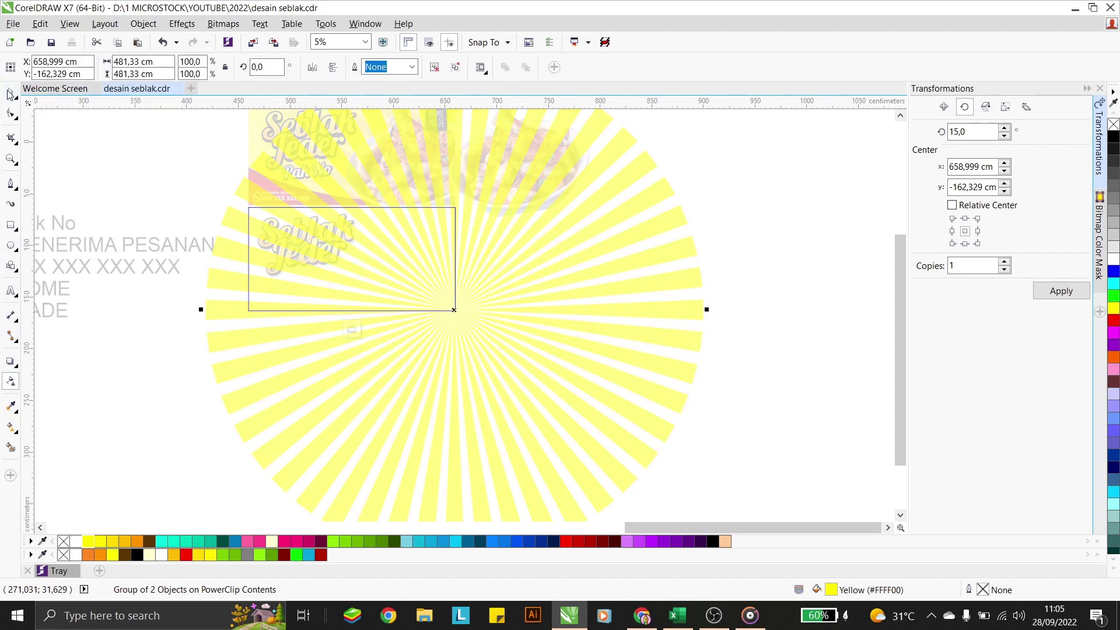
ctrl+click(109, 158)
click(121, 156)
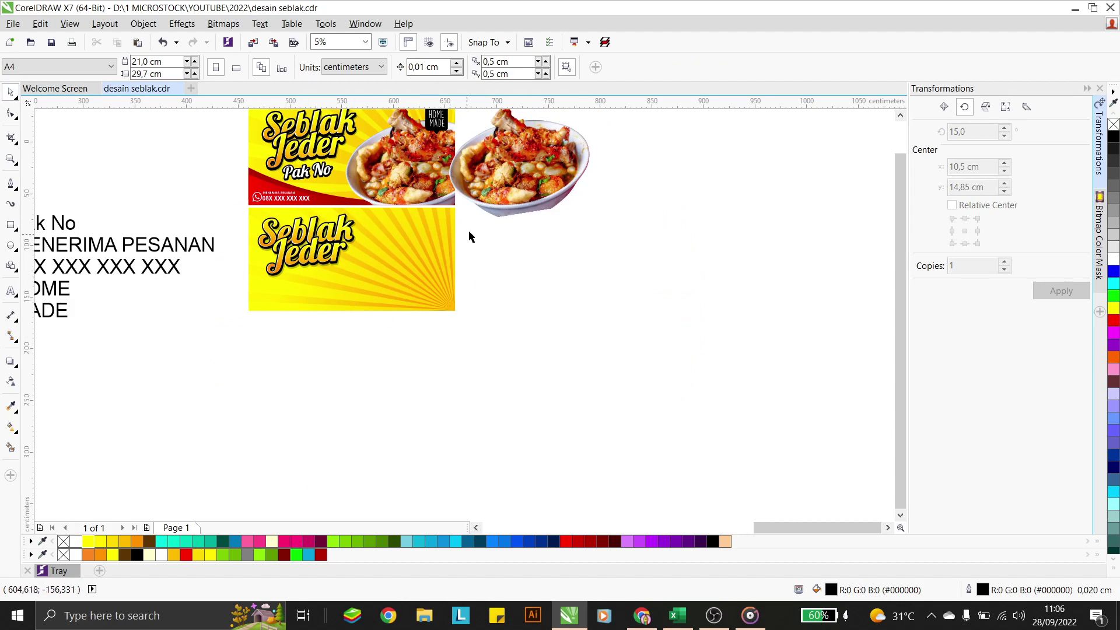
Step: Move the loose bowl photo onto the right half of the new banner, overhanging its edge, and bring it to the front
drag(496, 198, 541, 316)
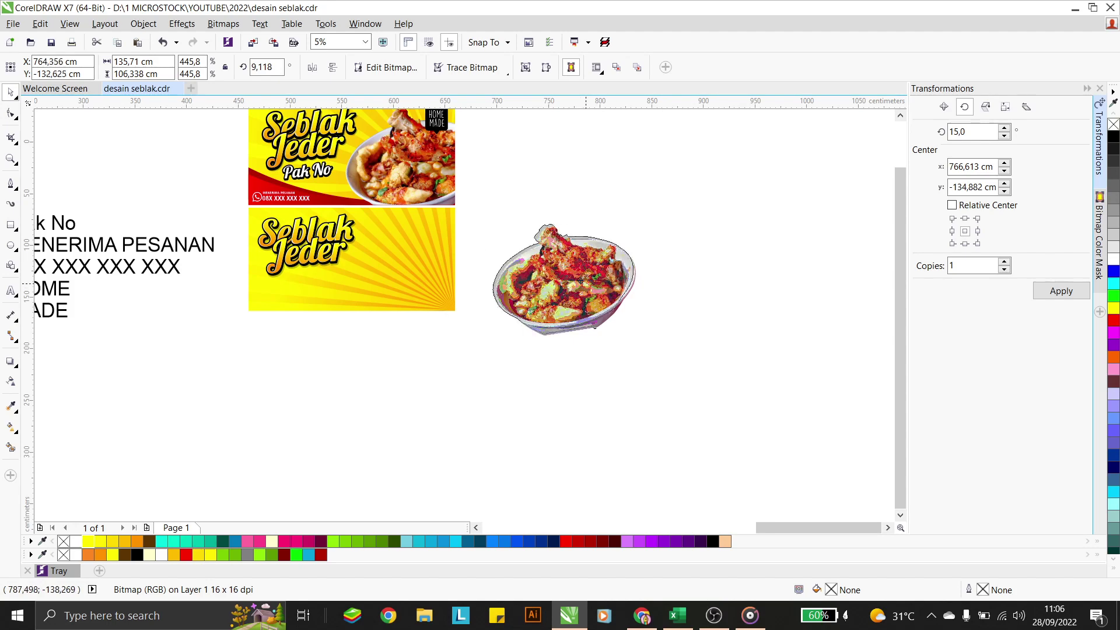
drag(581, 280, 417, 250)
key(shift+Page_Up)
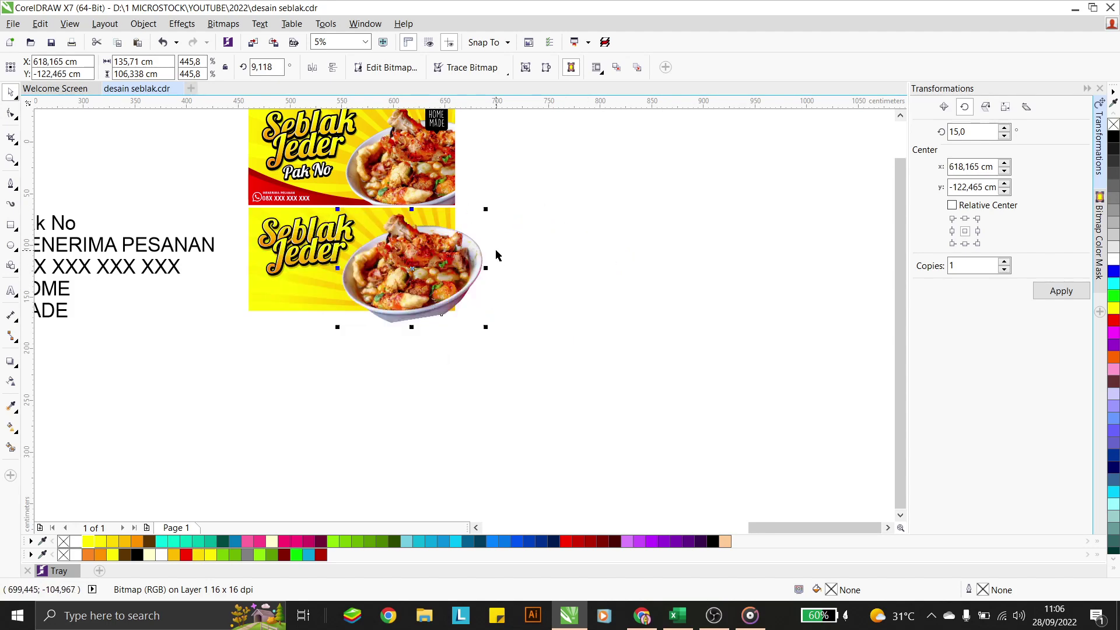
scroll(405, 227, up, 1)
drag(438, 253, 448, 265)
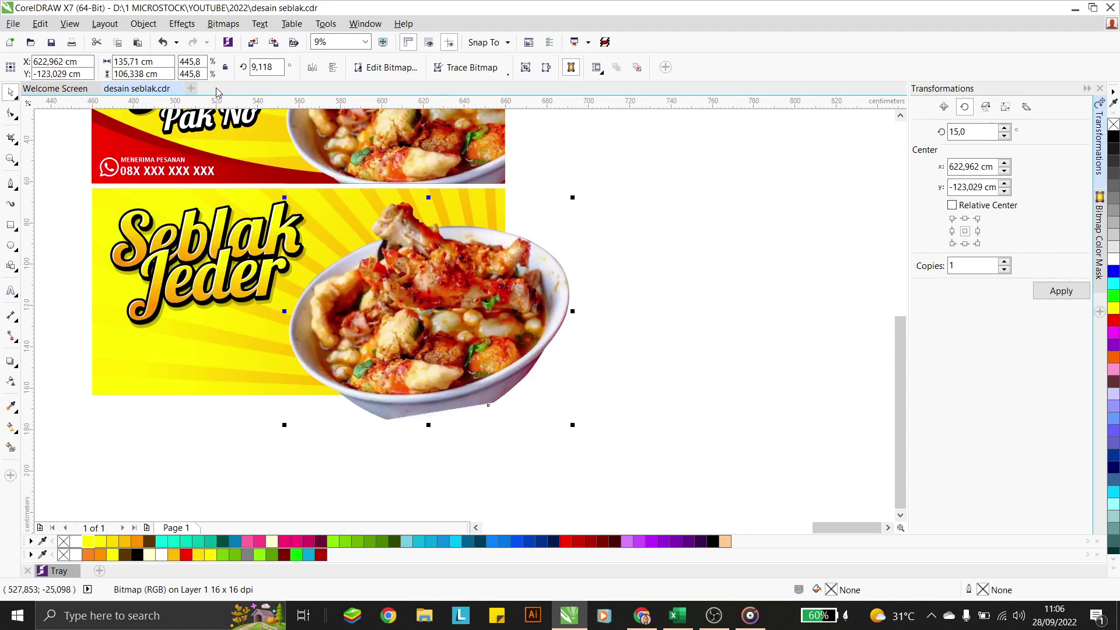
Step: Place the bowl photo inside the new banner's background rectangle as a PowerClip
click(146, 23)
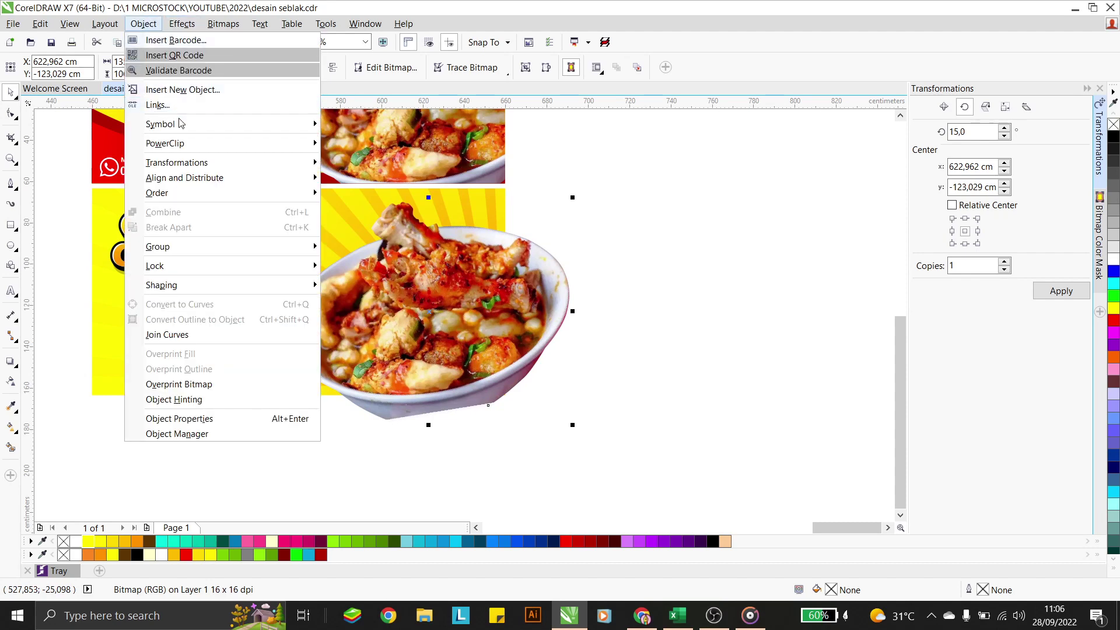
mouse_move(182, 148)
click(370, 150)
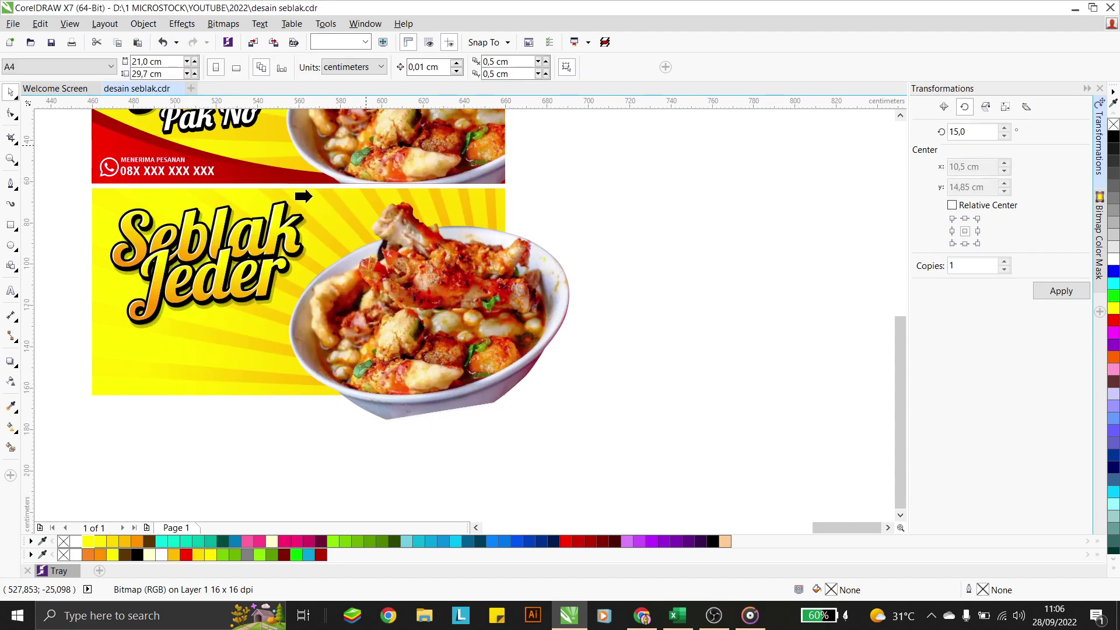
click(205, 352)
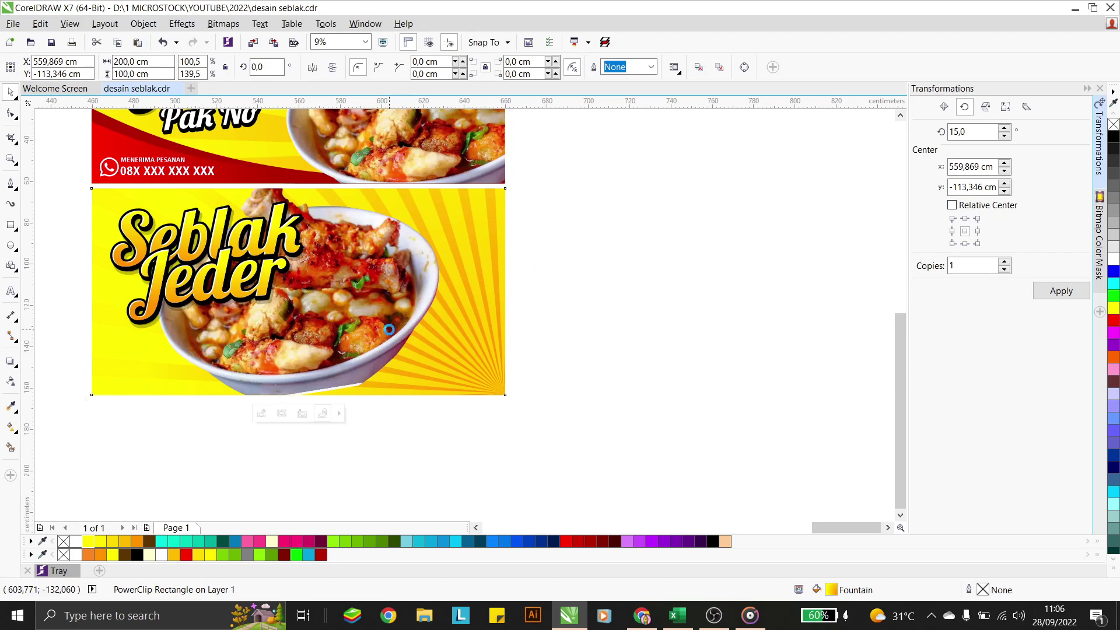
Step: Edit the PowerClip contents, move the bowl photo to the banner's right side so it overhangs the edge, and finish editing
ctrl+click(389, 330)
drag(316, 277, 439, 300)
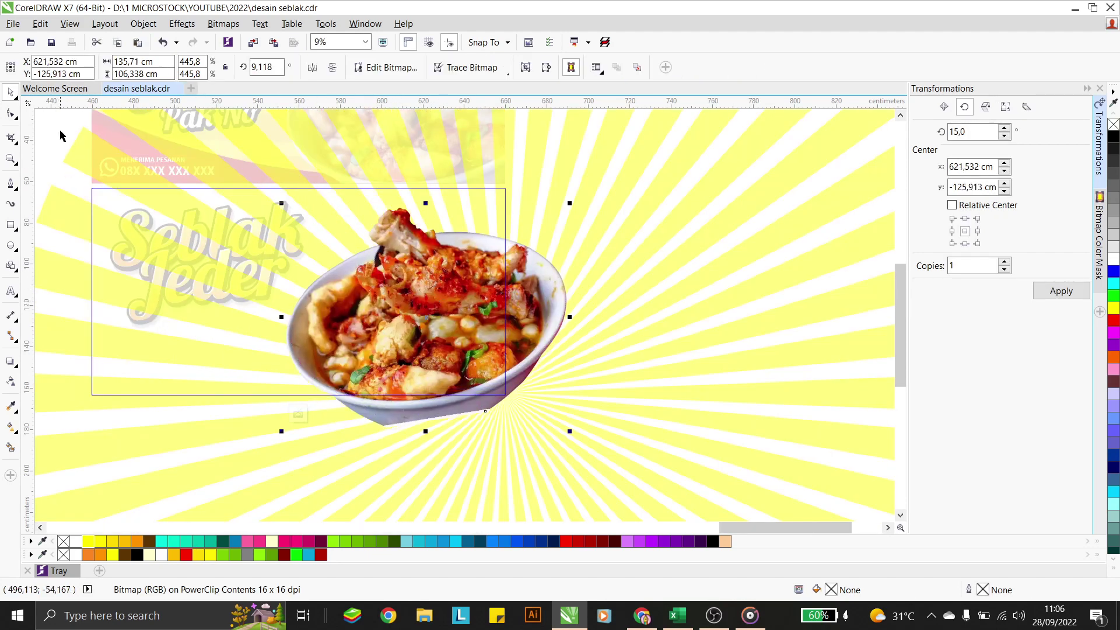
ctrl+click(59, 123)
scroll(380, 232, down, 1)
click(521, 239)
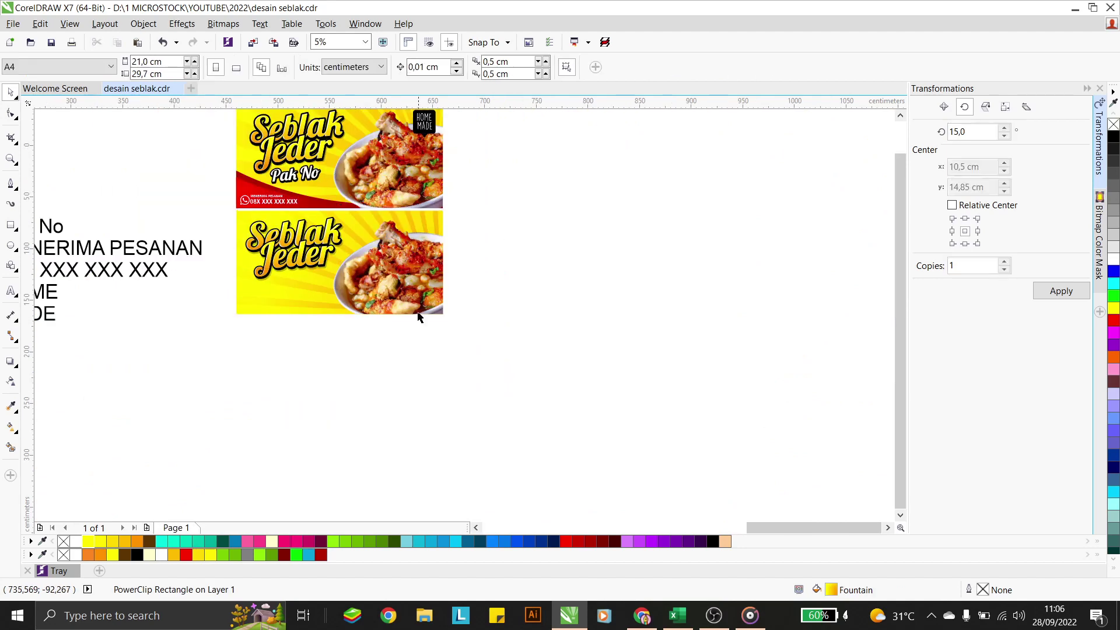
Step: Draw a closed band about 237 x 61 cm with the Pen tool across the new banner's lower edge, with a concave curved top
scroll(273, 229, up, 2)
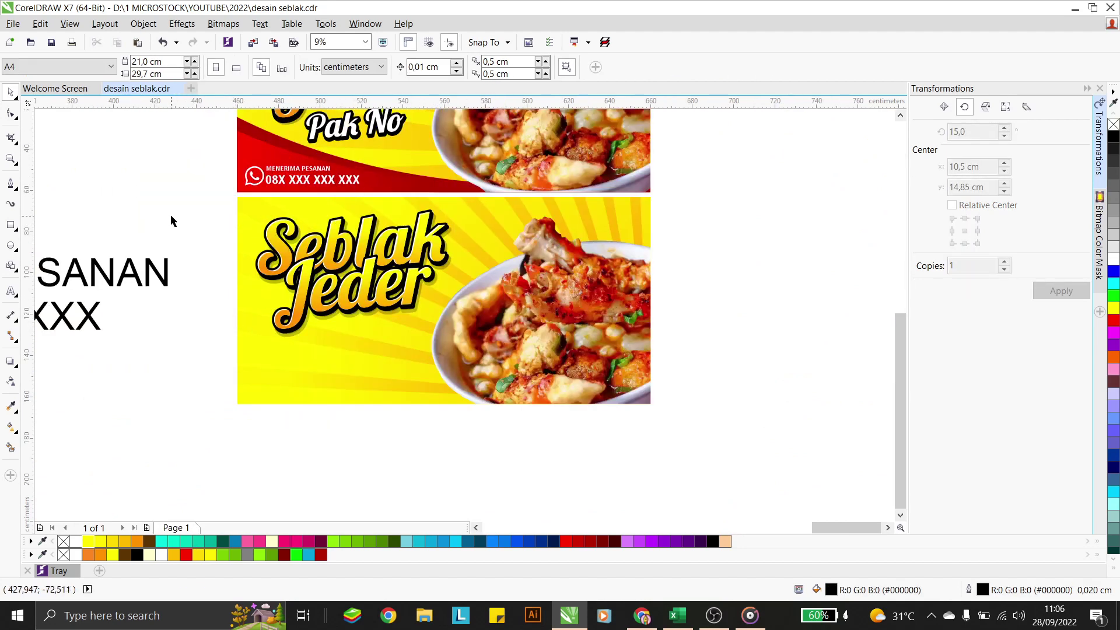
click(9, 186)
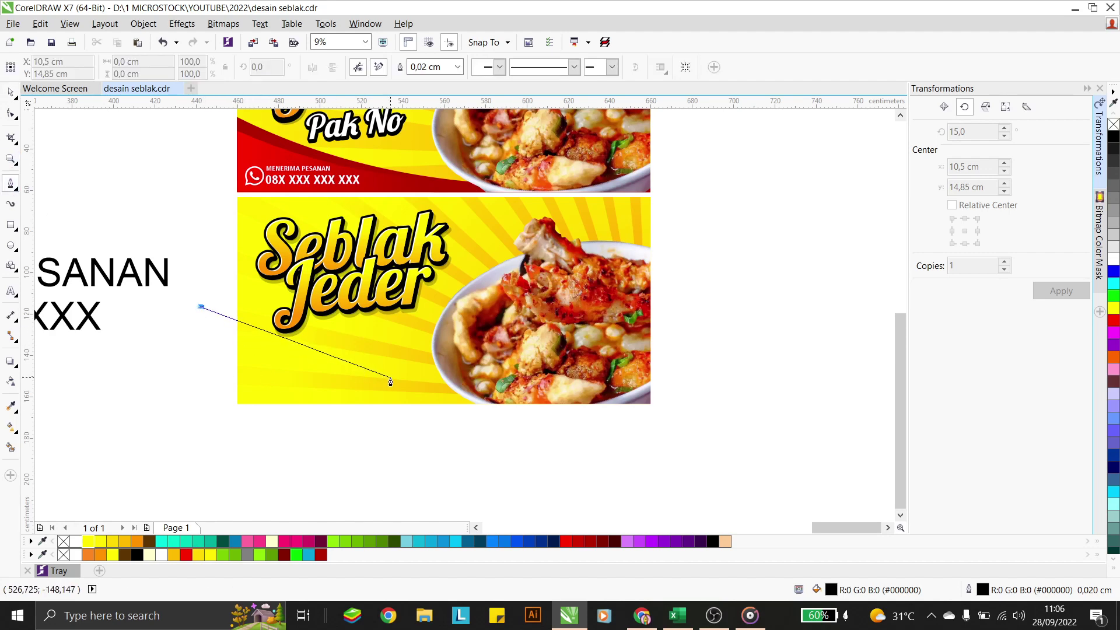
drag(415, 385, 577, 408)
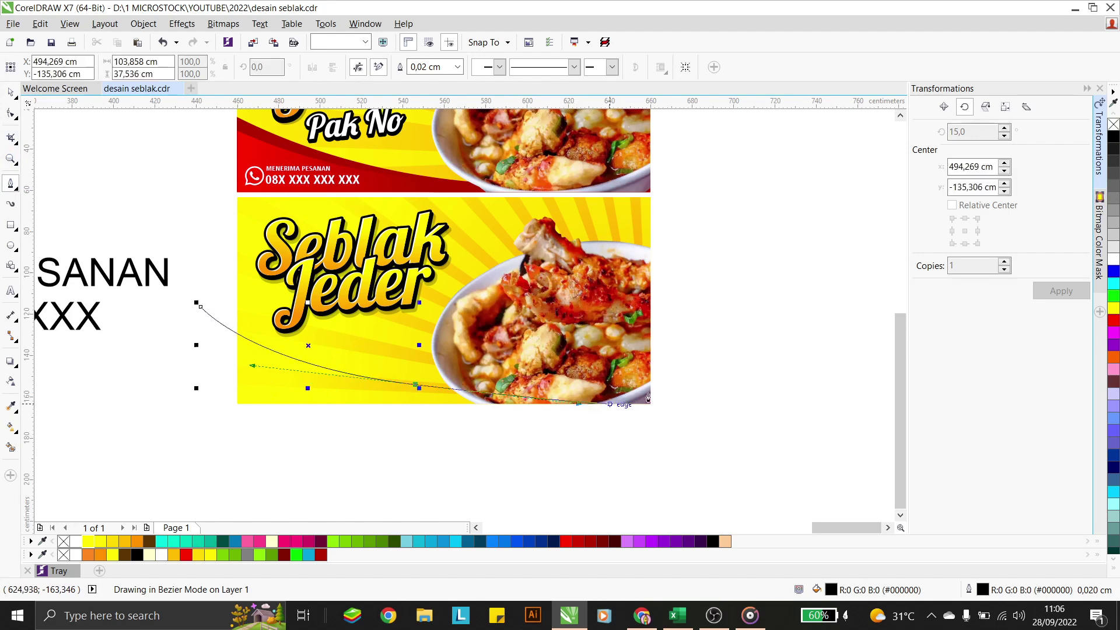
click(687, 381)
click(690, 432)
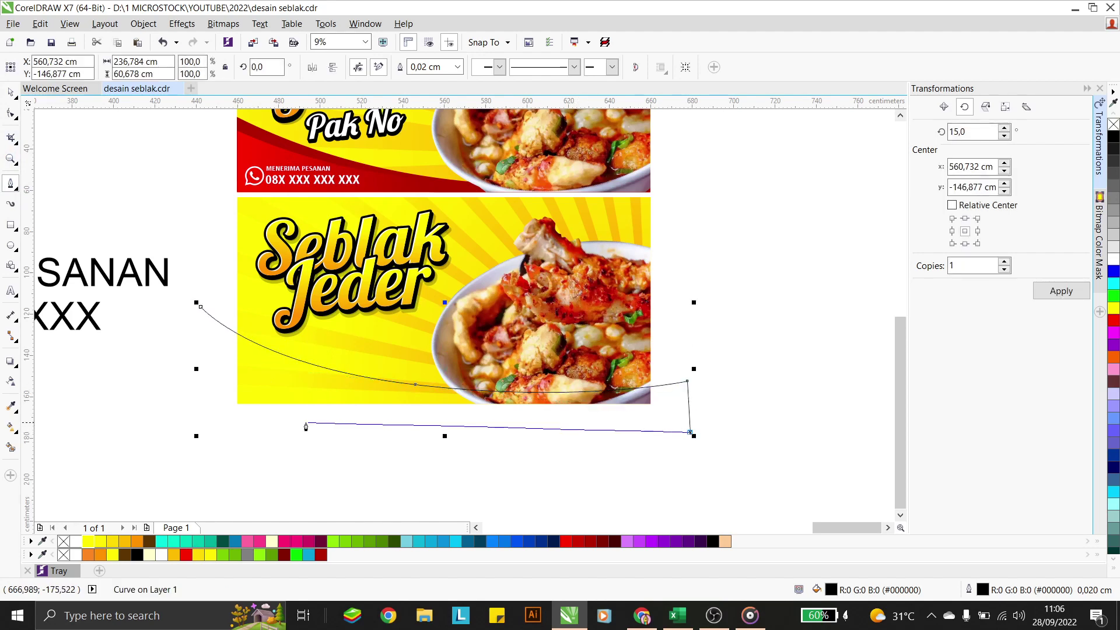
click(219, 422)
click(200, 306)
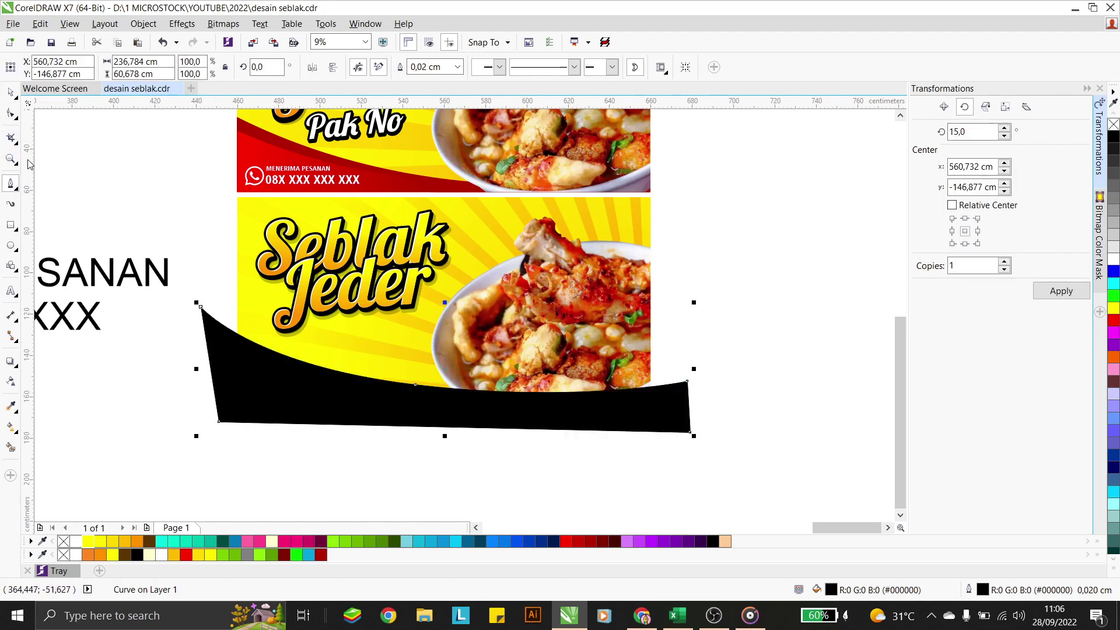
Step: Fill the curved band with dark red #B30000 and remove its outline
click(12, 93)
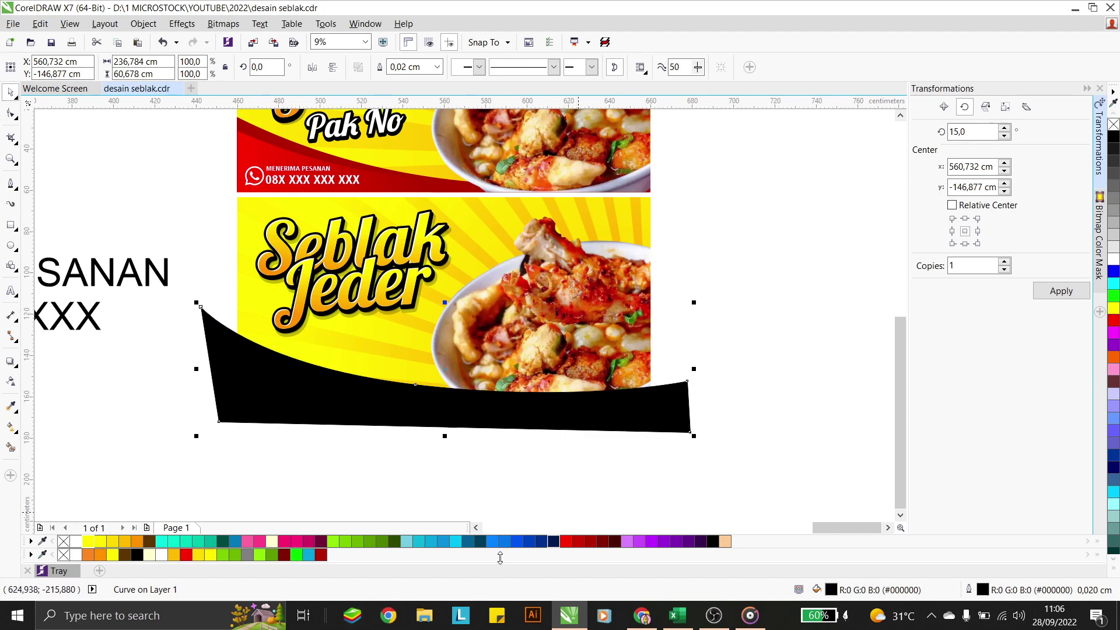
click(595, 542)
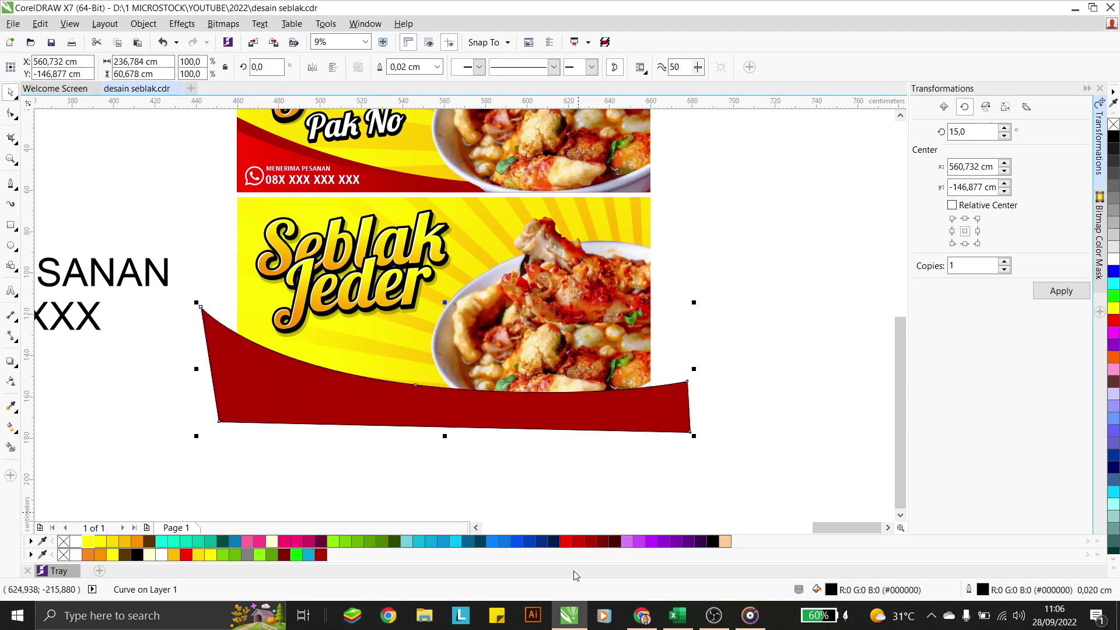
right_click(1113, 125)
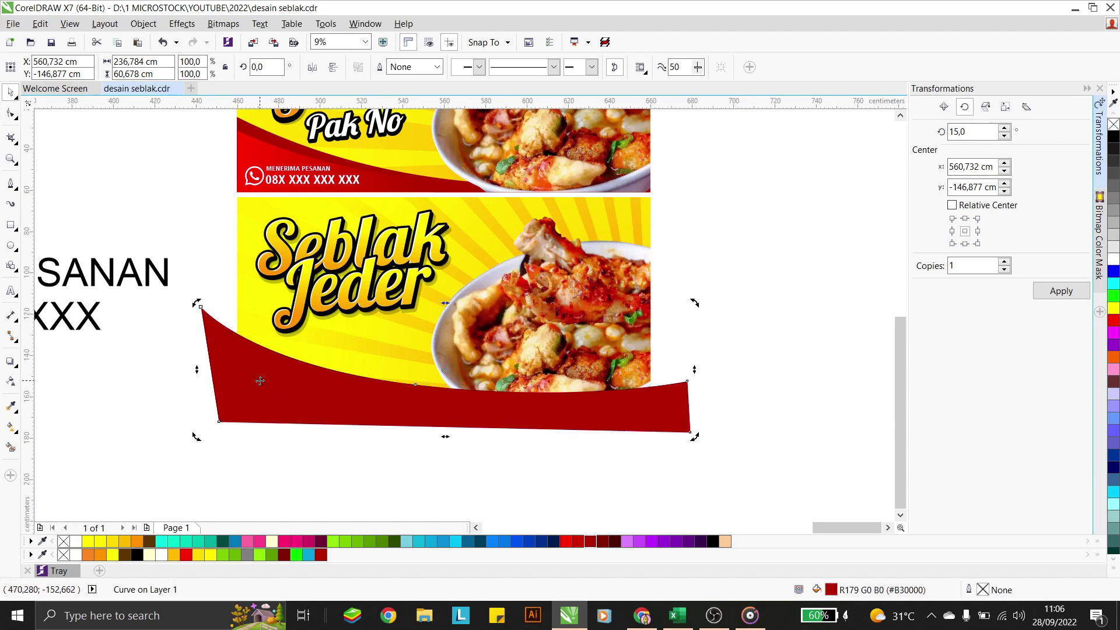
Step: Duplicate the dark red band slightly lower and to the left, about 249 cm wide, and give it a bright-red-to-dark-red linear gradient
drag(261, 381, 160, 378)
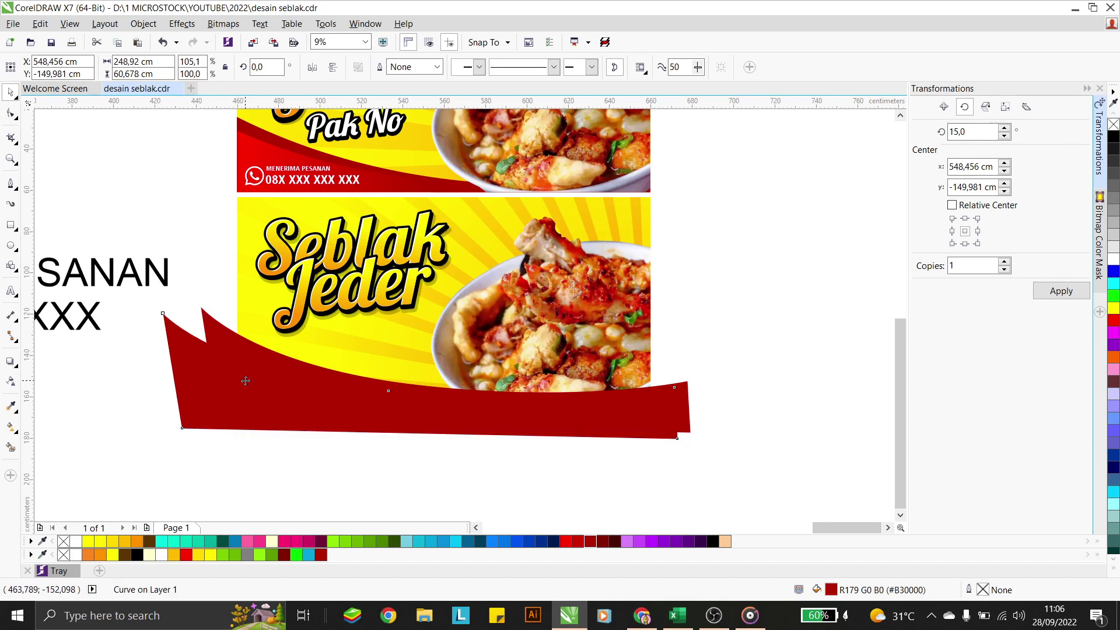
drag(243, 376, 252, 379)
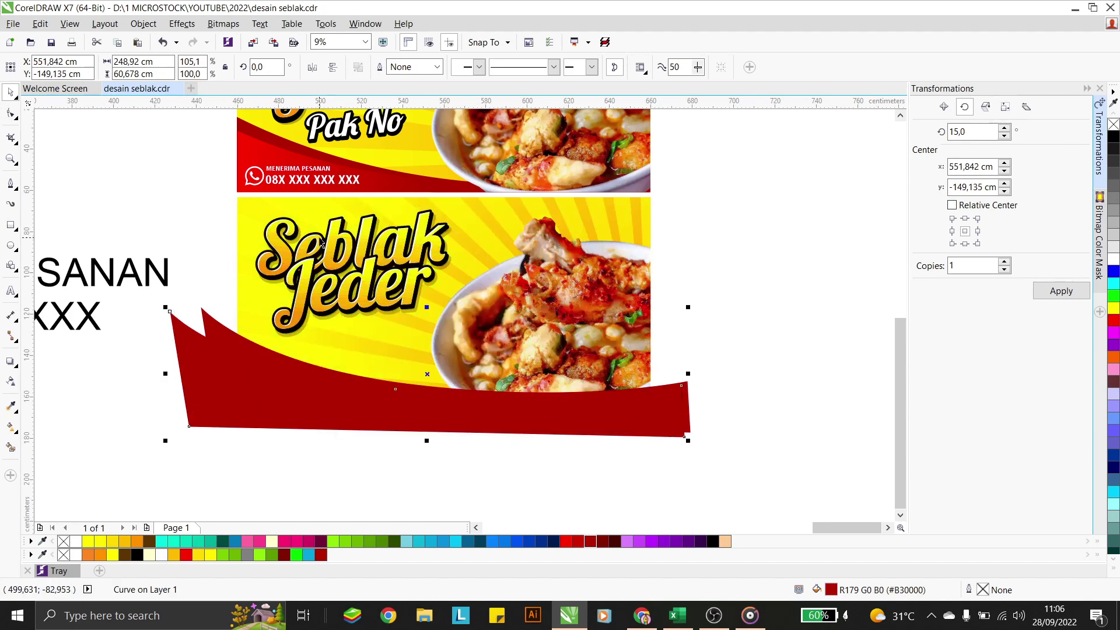
click(11, 427)
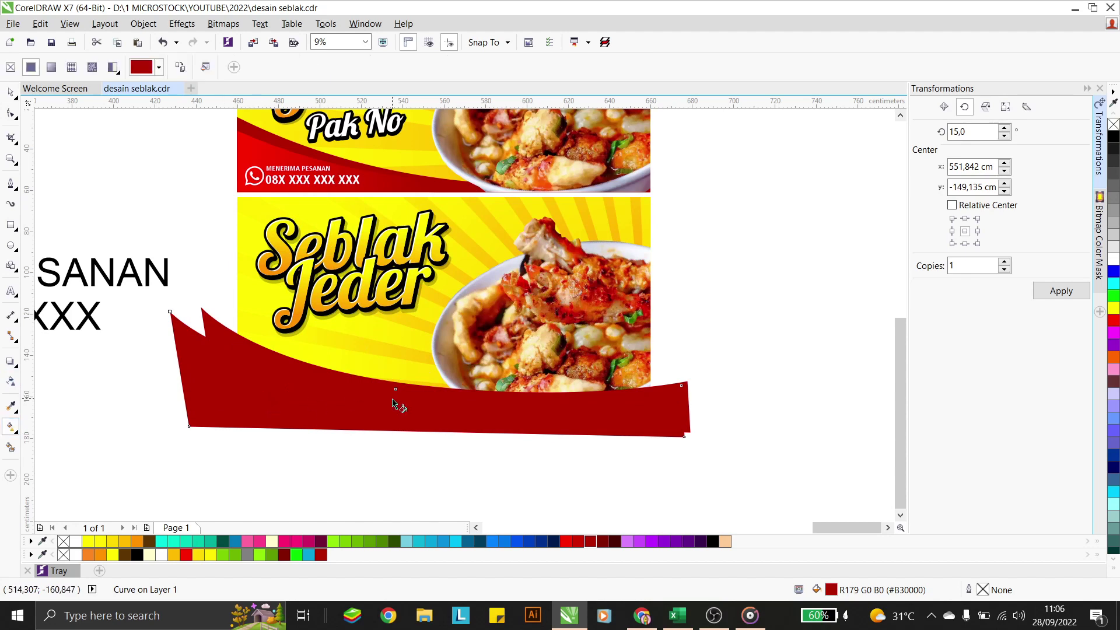
drag(442, 404, 270, 403)
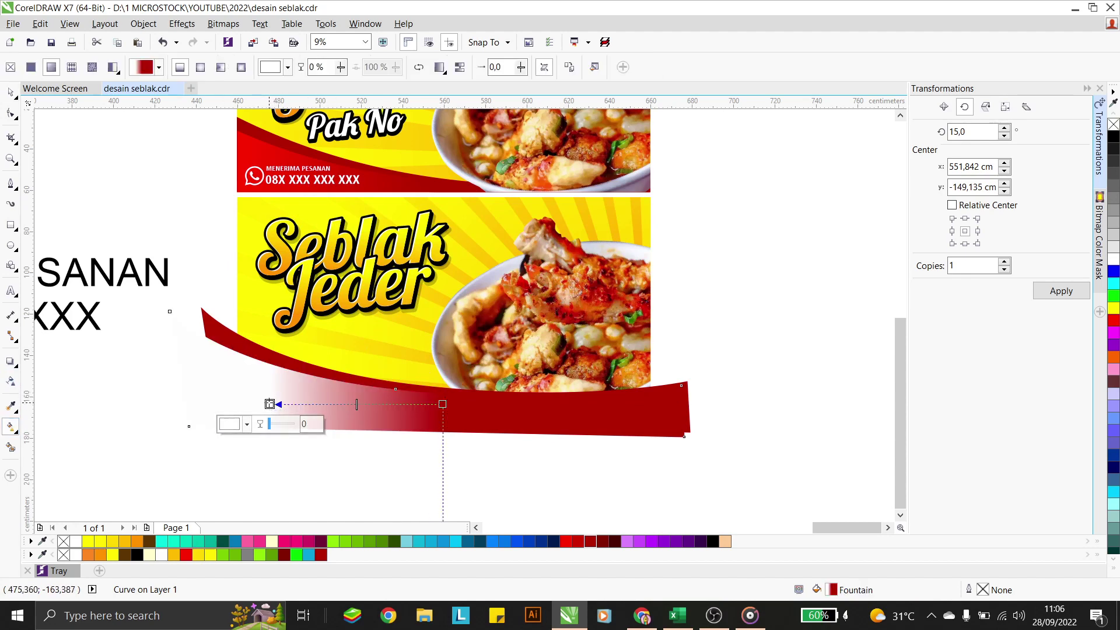
click(566, 542)
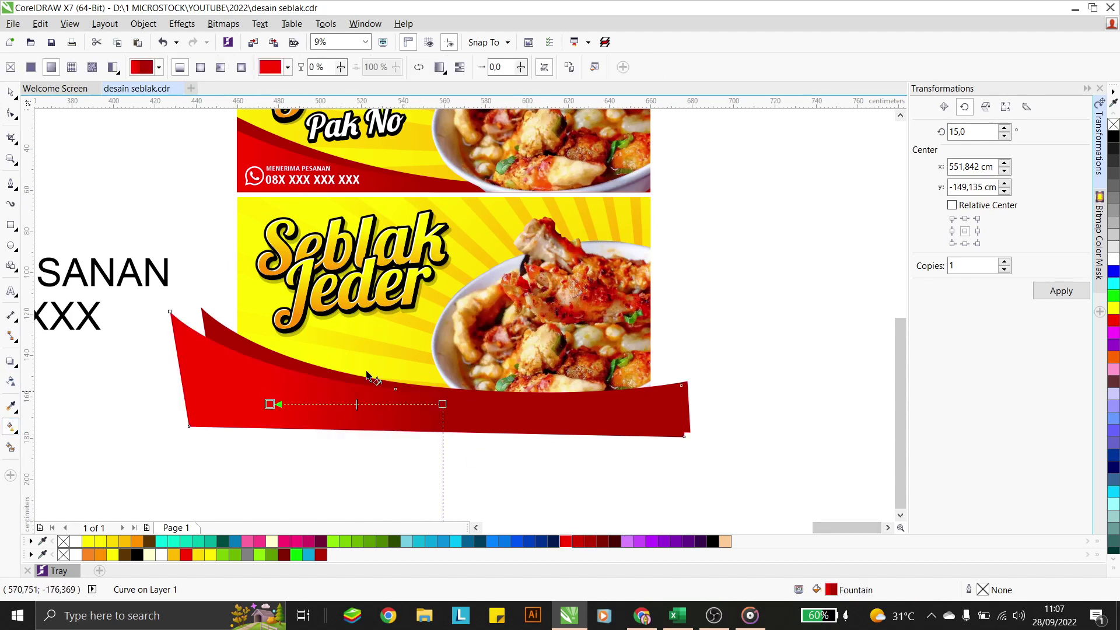
Step: Select the dark red band and its gradient copy and group them
click(12, 96)
click(212, 358)
click(212, 358)
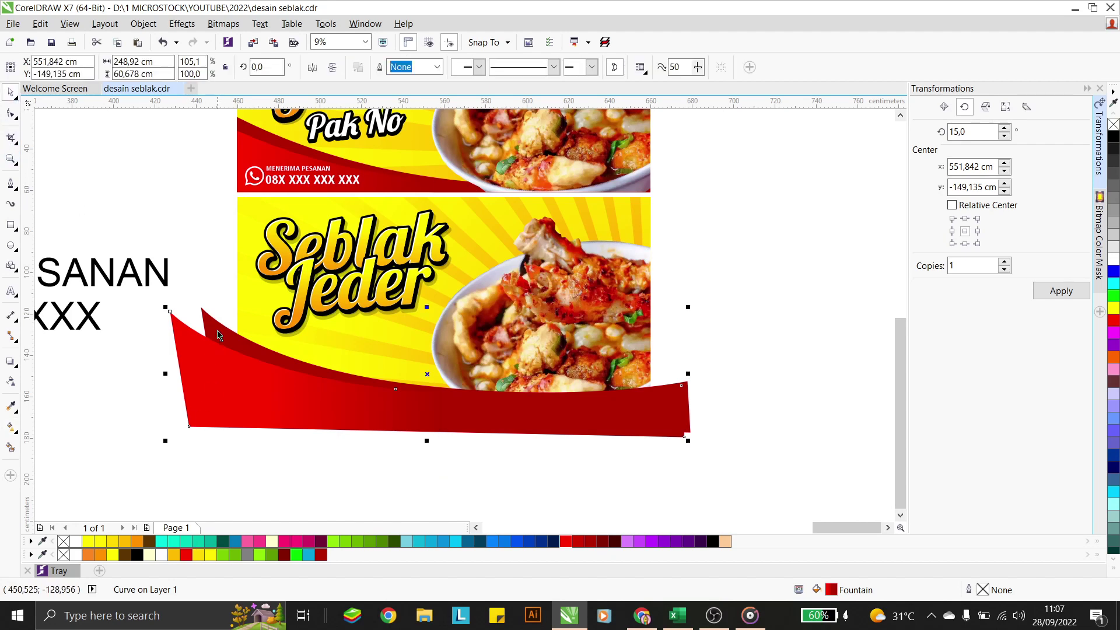
shift+click(227, 333)
click(199, 287)
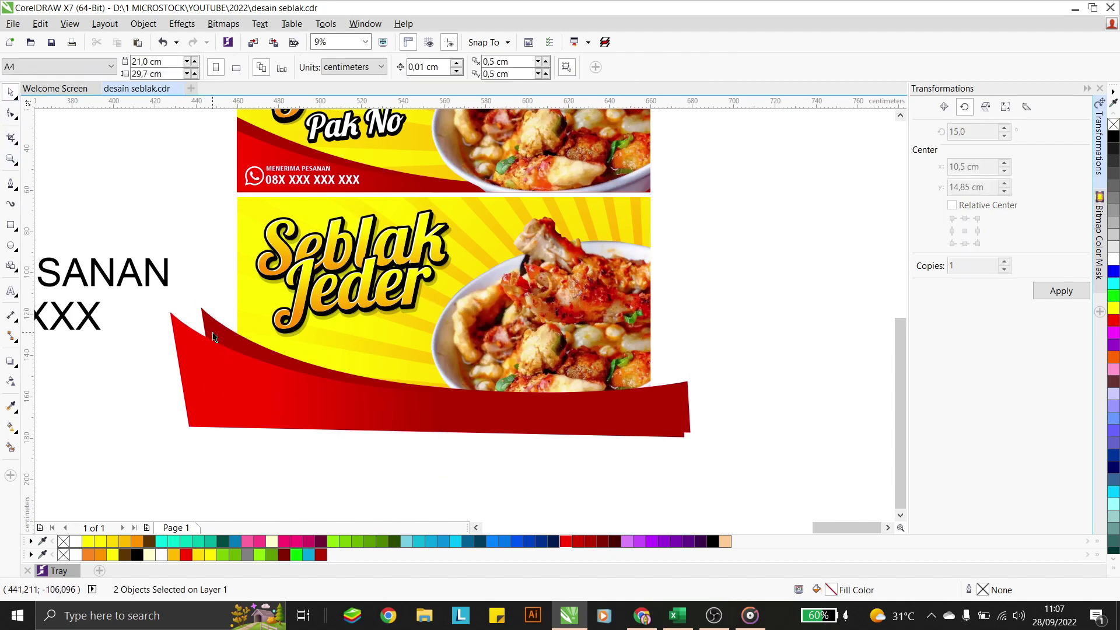
click(212, 334)
shift+click(217, 352)
key(ctrl+g)
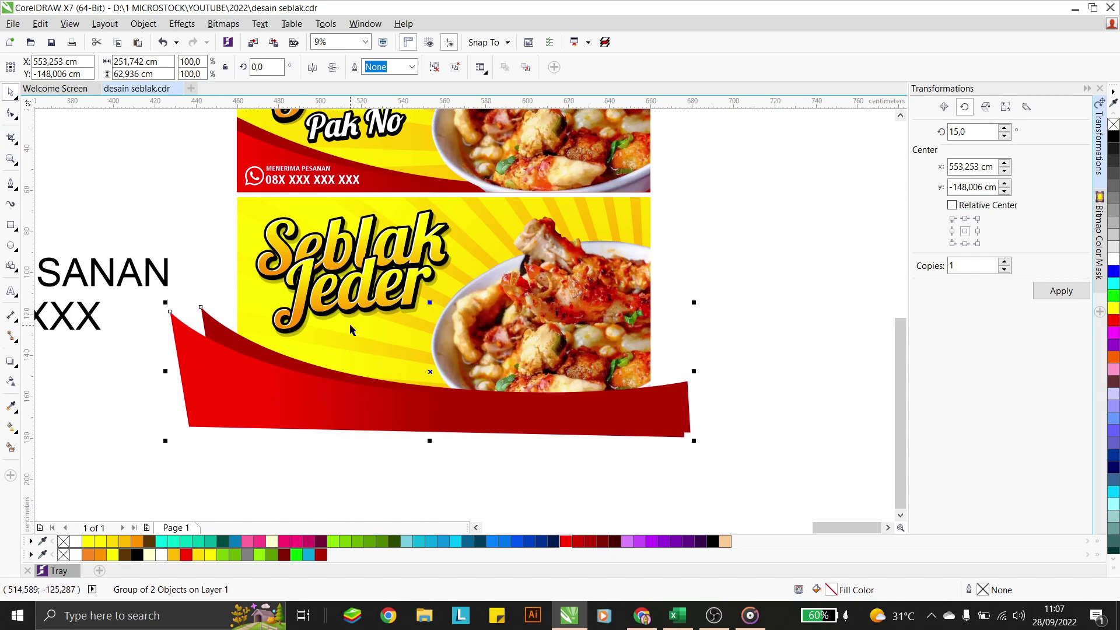
Step: Place the grouped red bands inside the new banner's background rectangle as a PowerClip
click(144, 24)
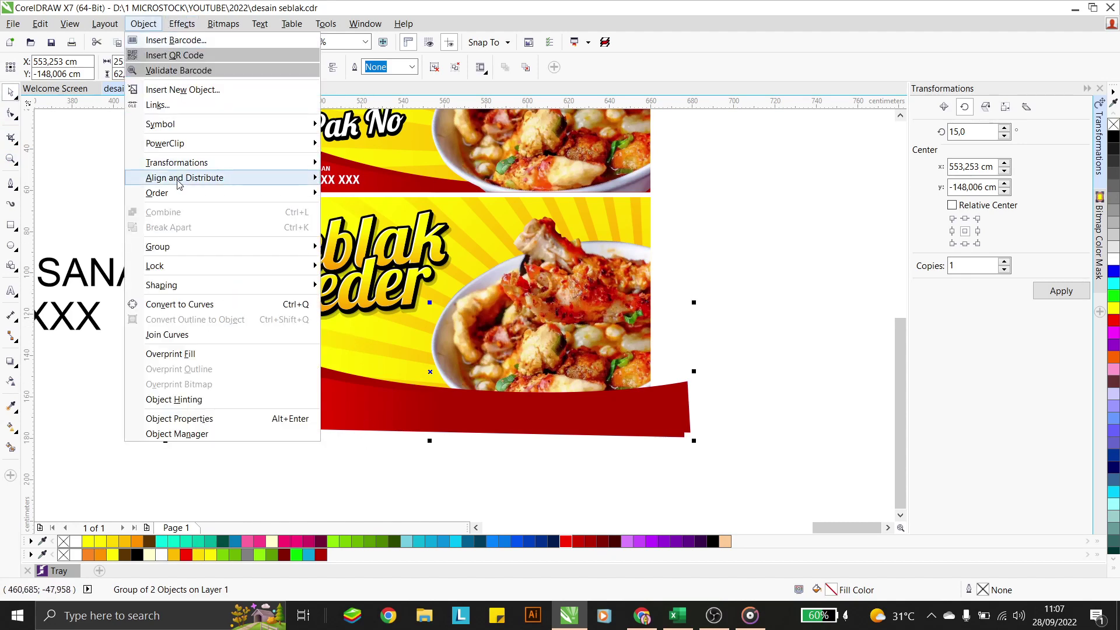
mouse_move(178, 145)
click(376, 144)
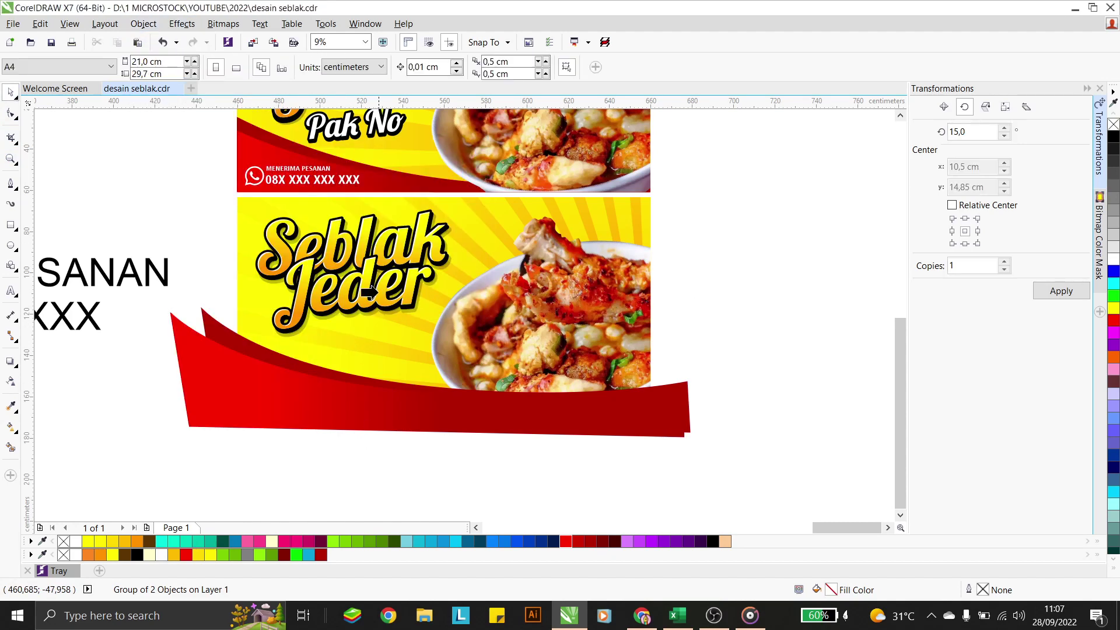
click(391, 349)
Step: Edit the PowerClip contents, lower the red bands to the banner's bottom edge, bring the bowl photo in front of them, and finish editing
ctrl+click(395, 326)
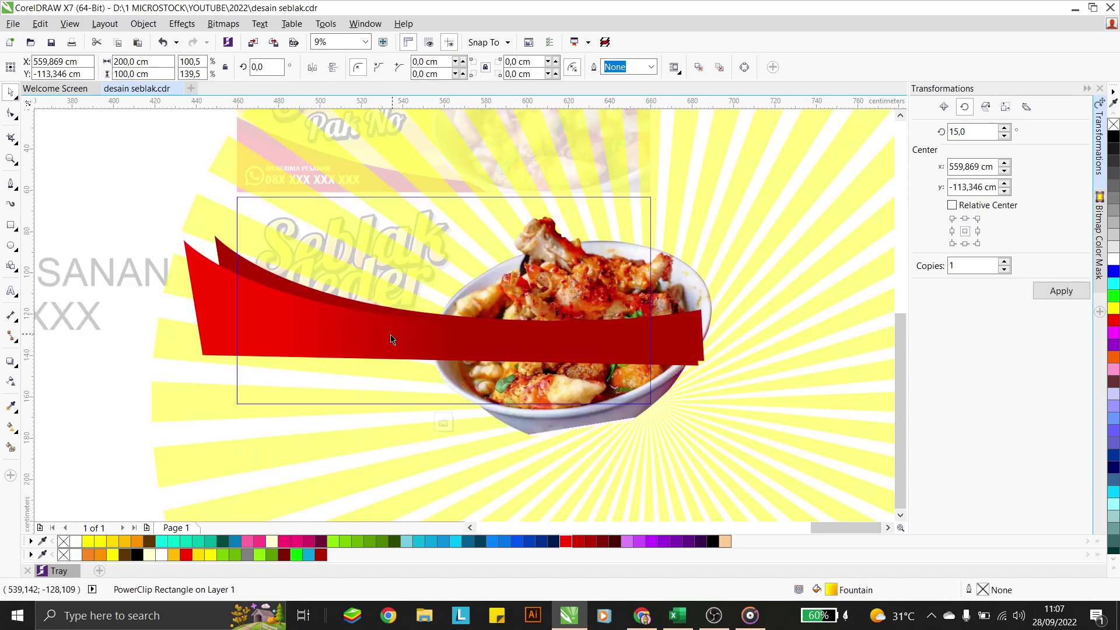
drag(373, 325, 350, 390)
click(541, 348)
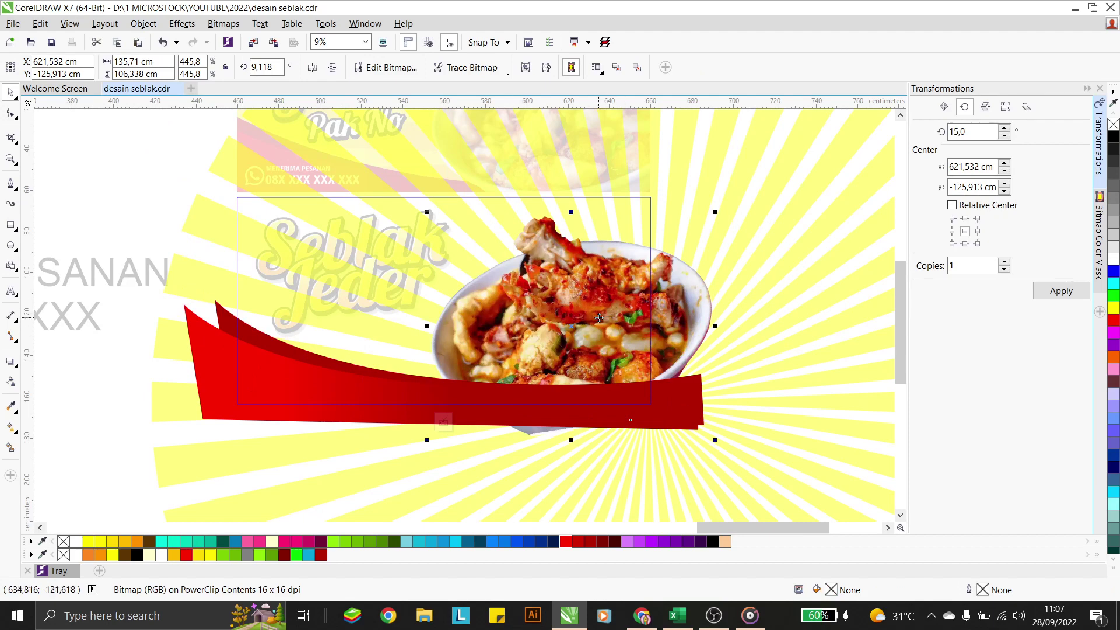
key(shift+Page_Up)
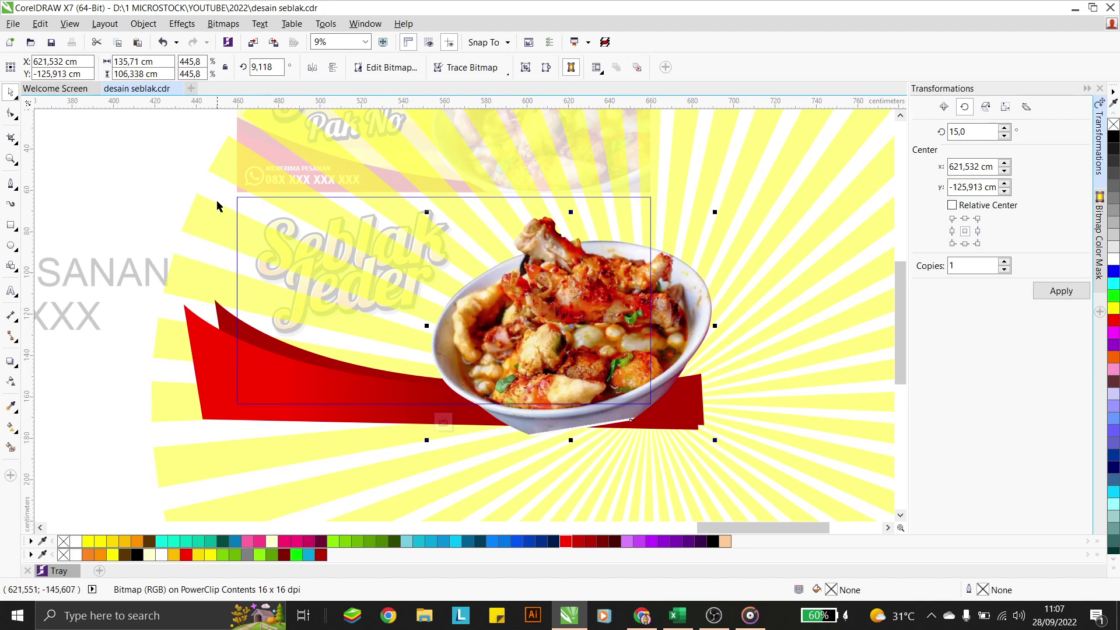
ctrl+click(158, 145)
click(176, 189)
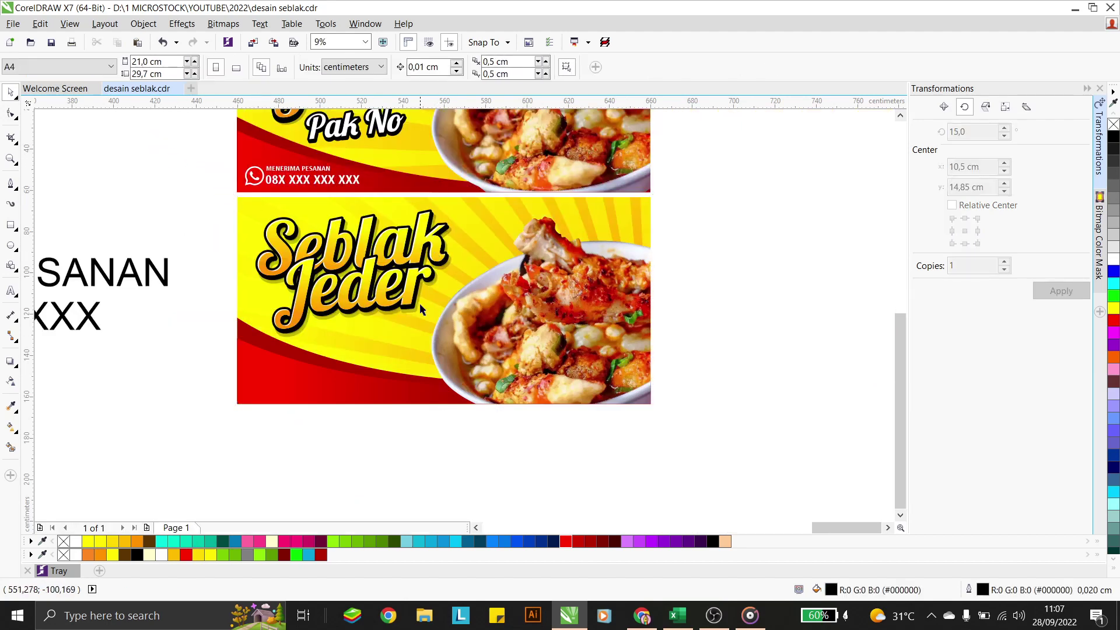
Step: Move the loose "Pak No" text below the new banner's title and scale it down to about 377 pt
scroll(400, 374, down, 2)
click(129, 302)
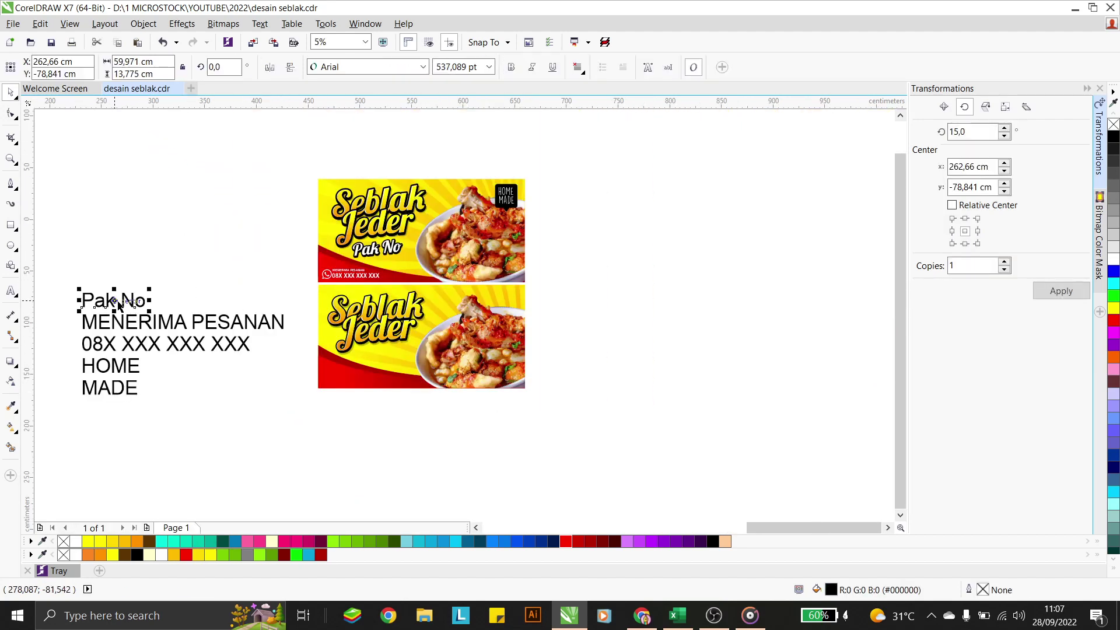
drag(127, 299, 395, 346)
scroll(413, 360, up, 2)
Step: Set the "Pak No" text to the Lobster font and skew its right side slightly upward
click(353, 66)
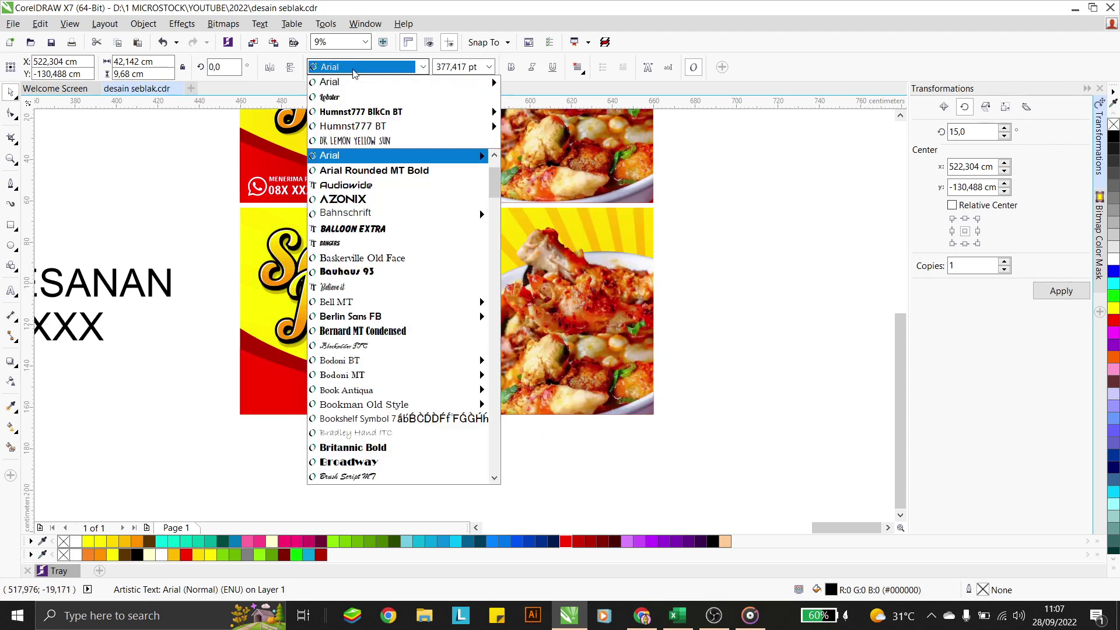
click(353, 97)
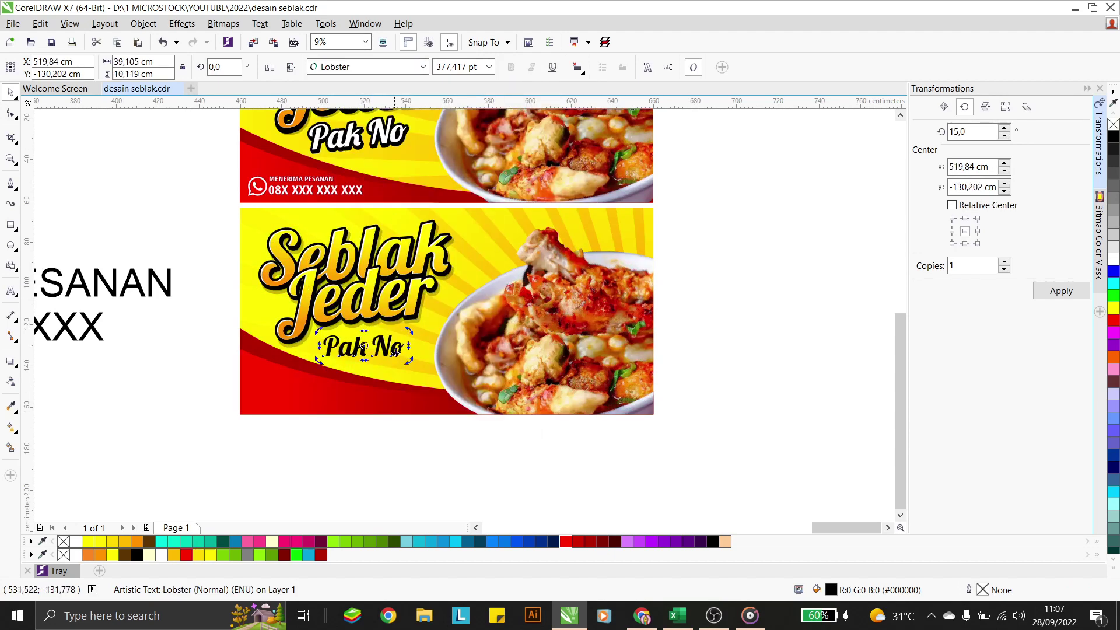
scroll(407, 348, up, 2)
drag(410, 335, 410, 330)
Step: Fill the "Pak No" text white and give it a black 2.0 cm outline with rounded corners, placed behind the fill and scaling with the object
click(1113, 261)
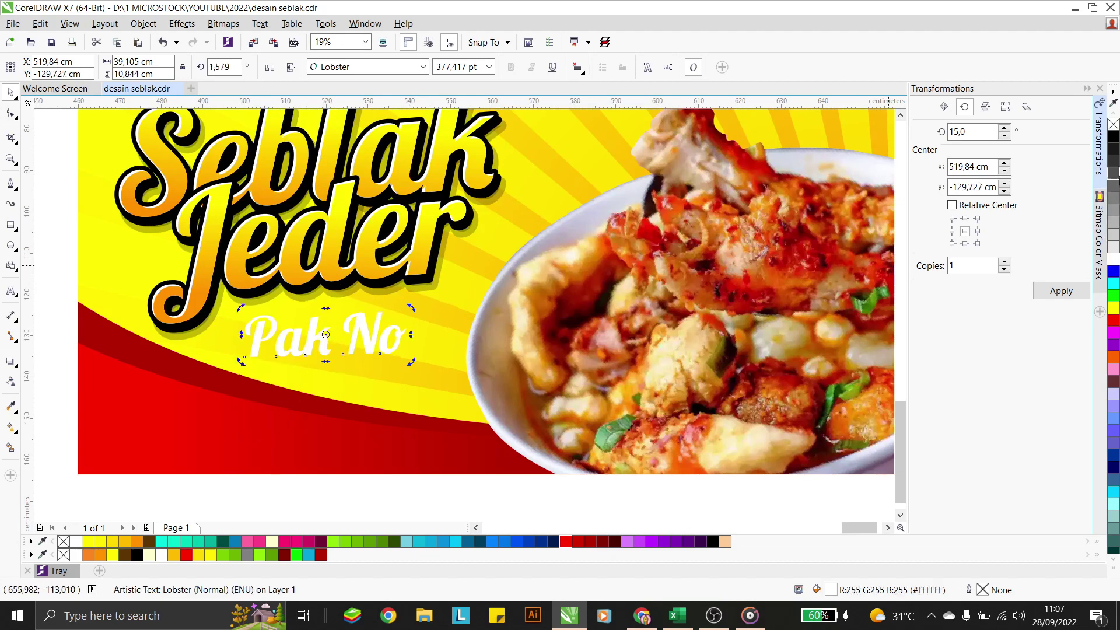
right_click(1114, 138)
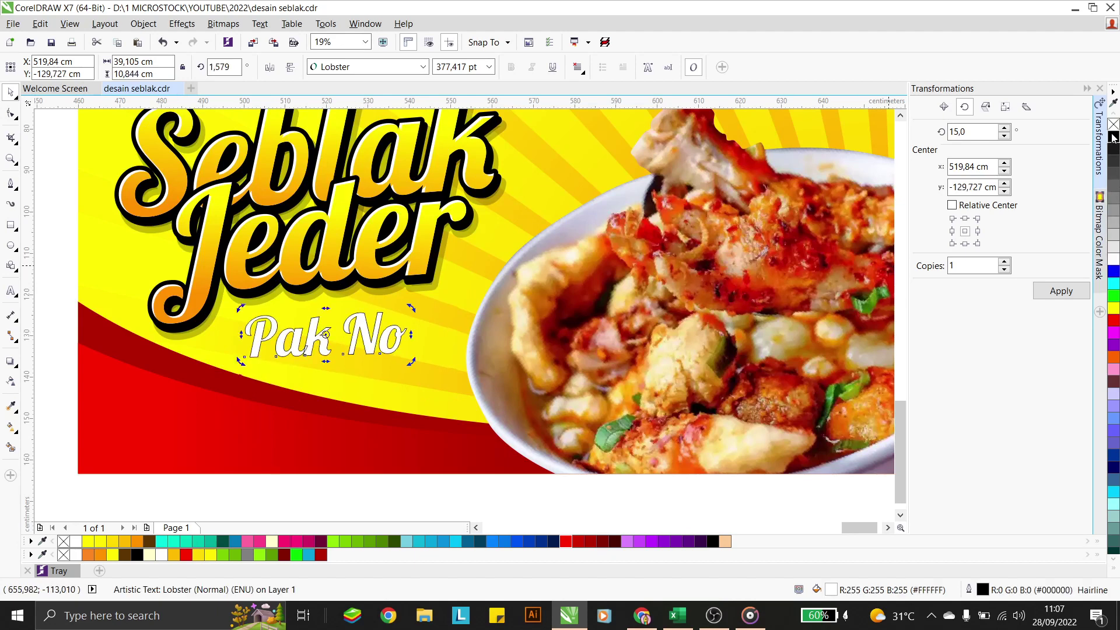
double_click(989, 592)
double_click(462, 208)
text(2)
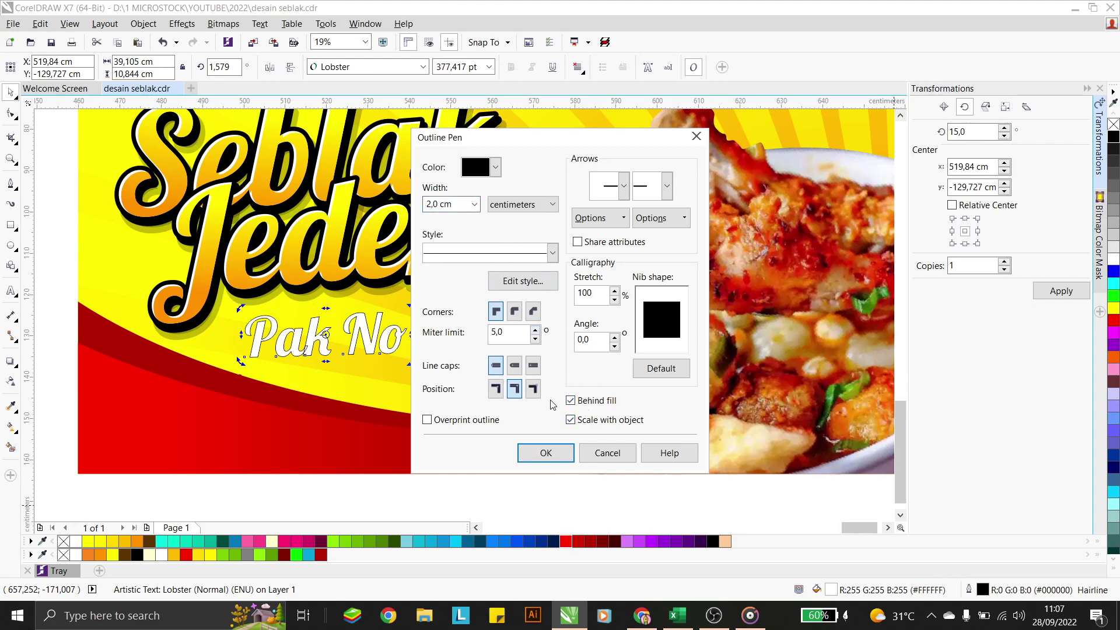
click(514, 312)
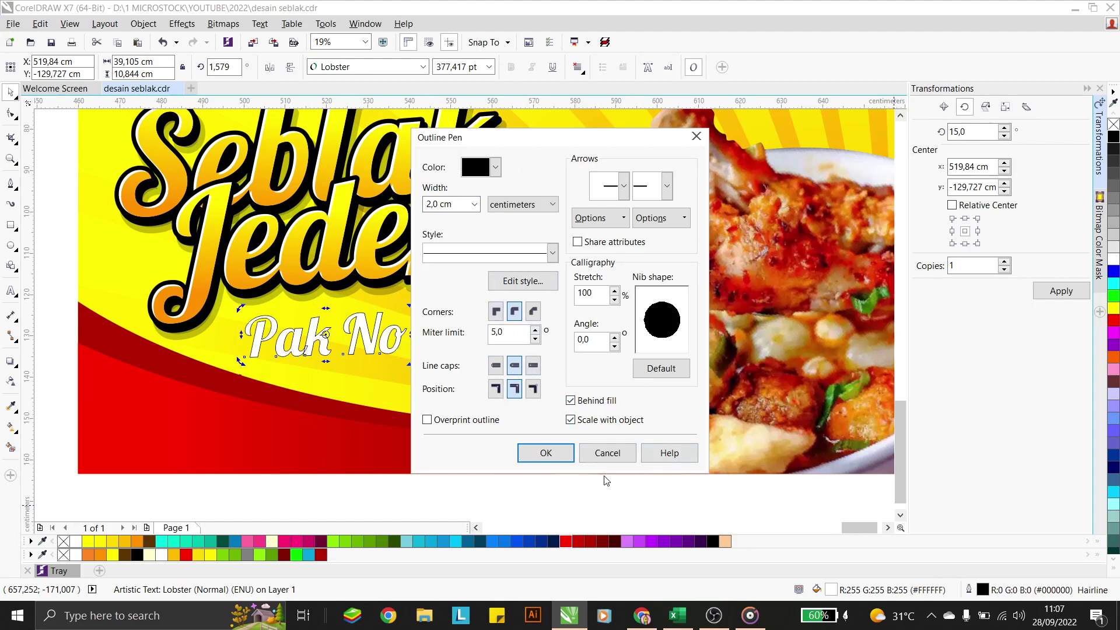
click(546, 454)
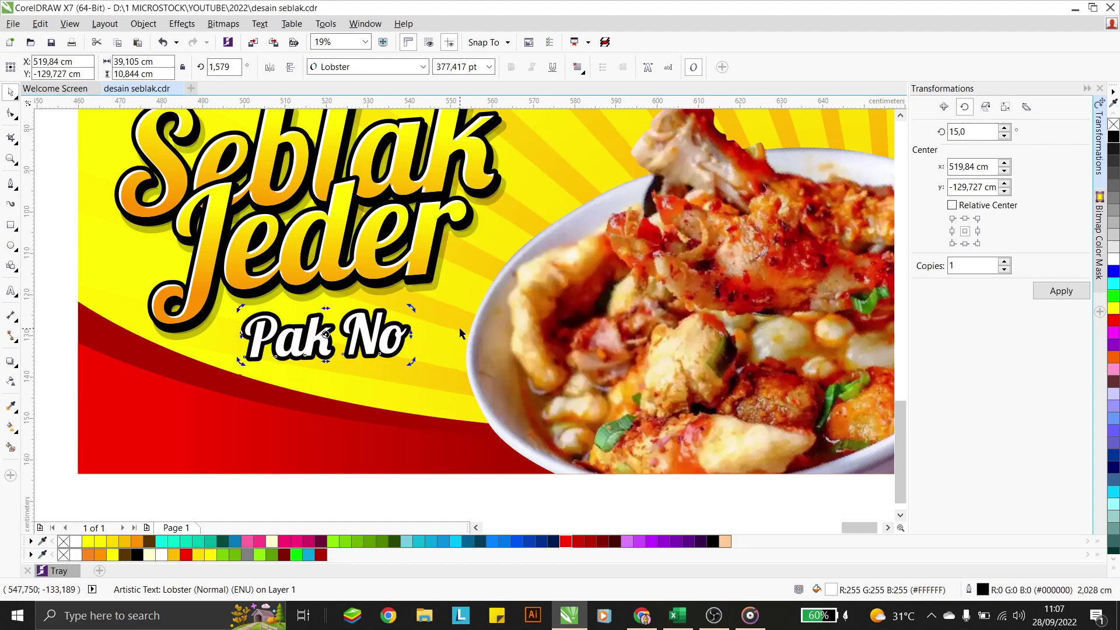
Step: Duplicate the "Pak No" text slightly down and to the right, fill the copy black, and place it behind the original as a shadow
scroll(376, 344, up, 2)
drag(375, 337, 381, 349)
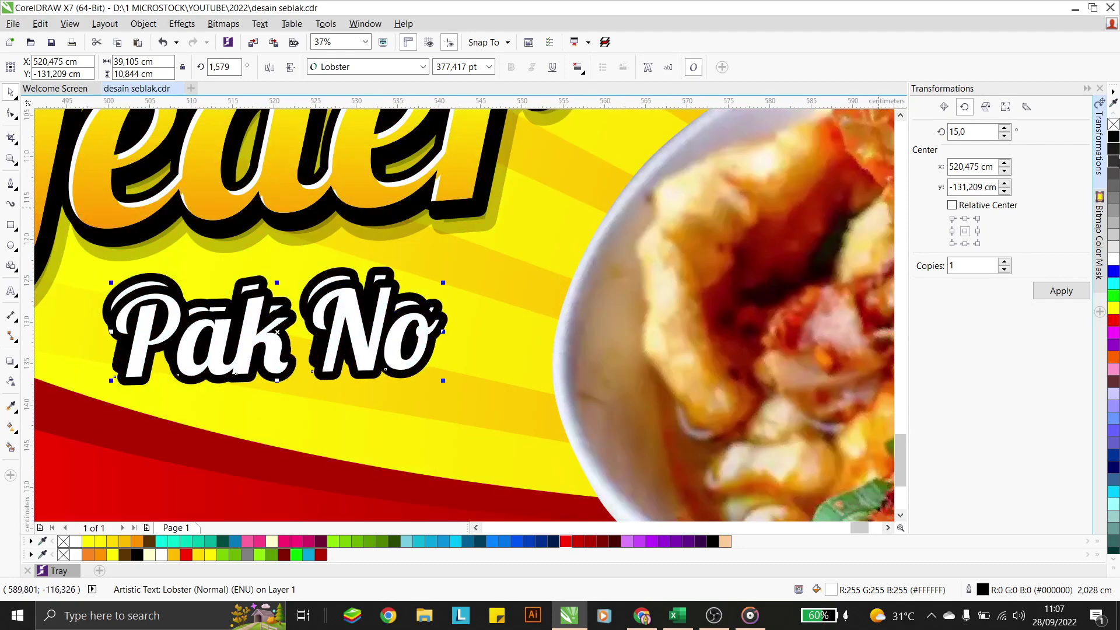
click(1114, 139)
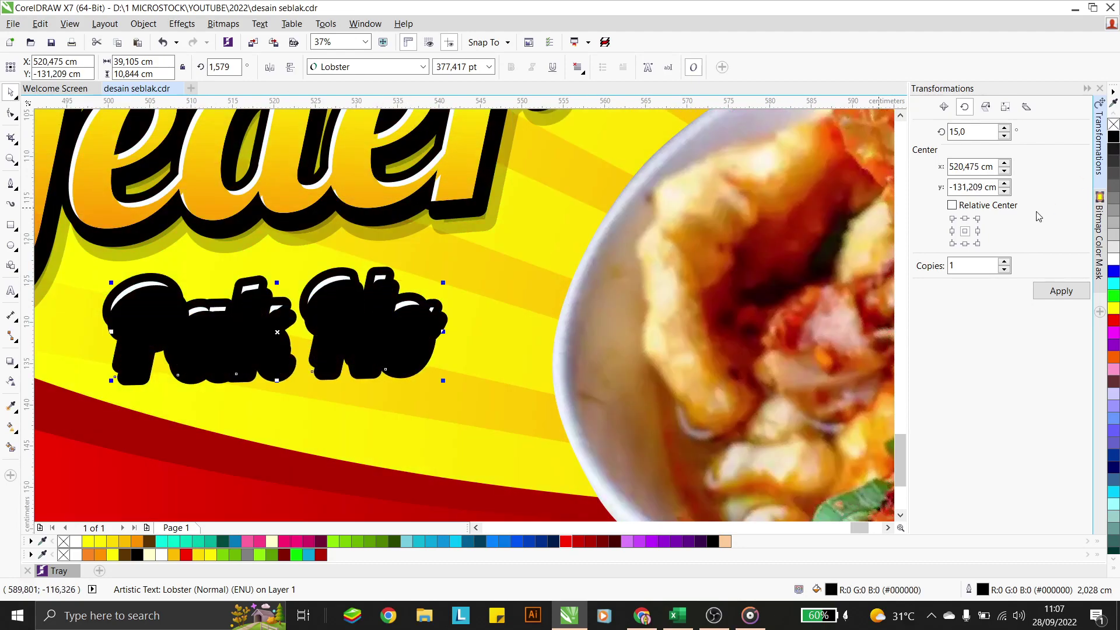
key(ctrl+Page_Down)
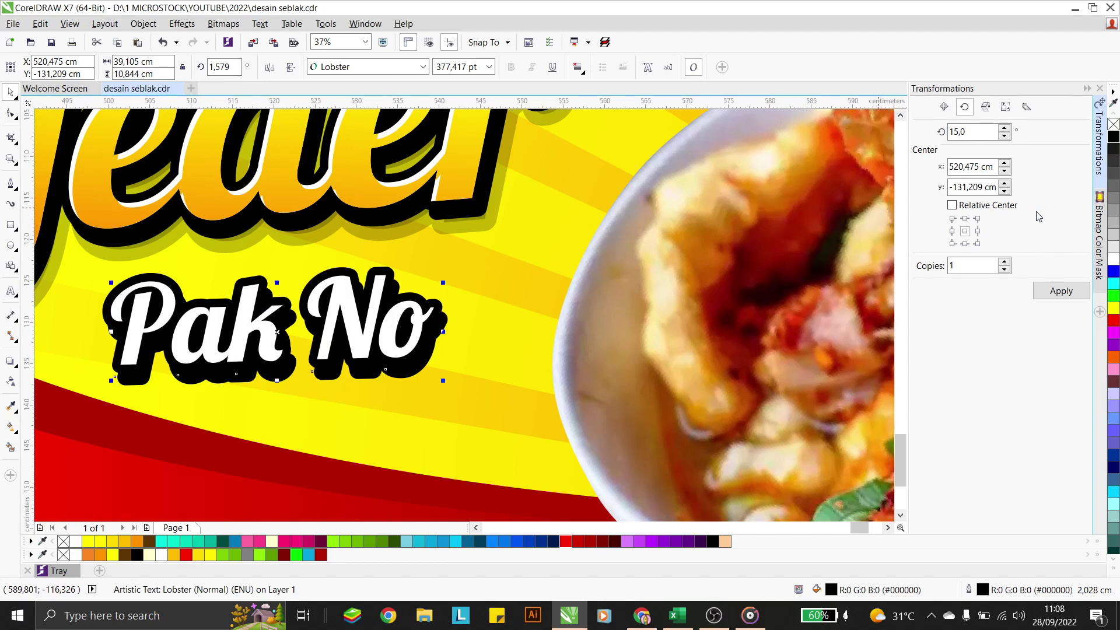
scroll(426, 305, down, 3)
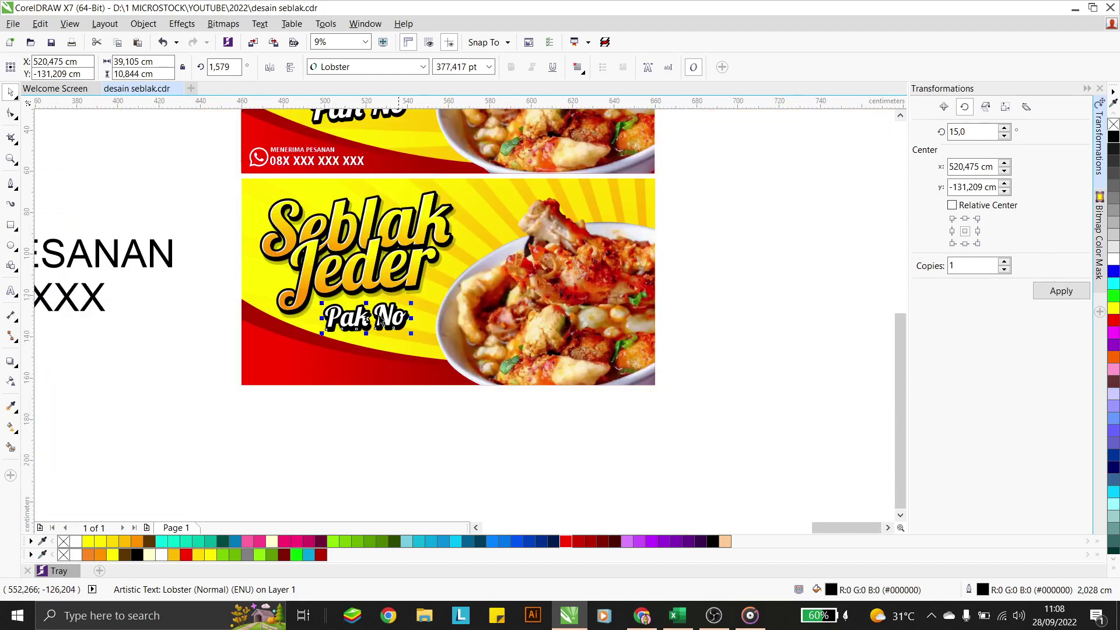
click(422, 390)
Step: Edit the new banner's PowerClip contents, stretch the red bands further to the left, and finish editing
scroll(434, 349, down, 2)
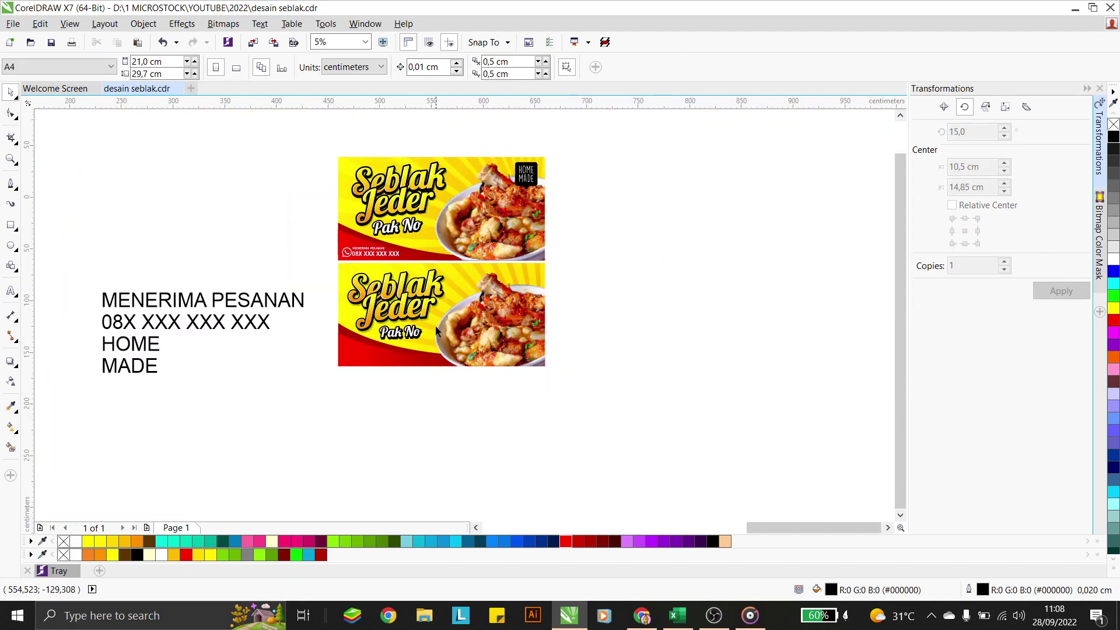
mouse_move(363, 324)
mouse_down()
mouse_move(407, 298)
mouse_move(368, 331)
mouse_up()
scroll(403, 315, up, 4)
scroll(370, 323, down, 1)
double_click(275, 361)
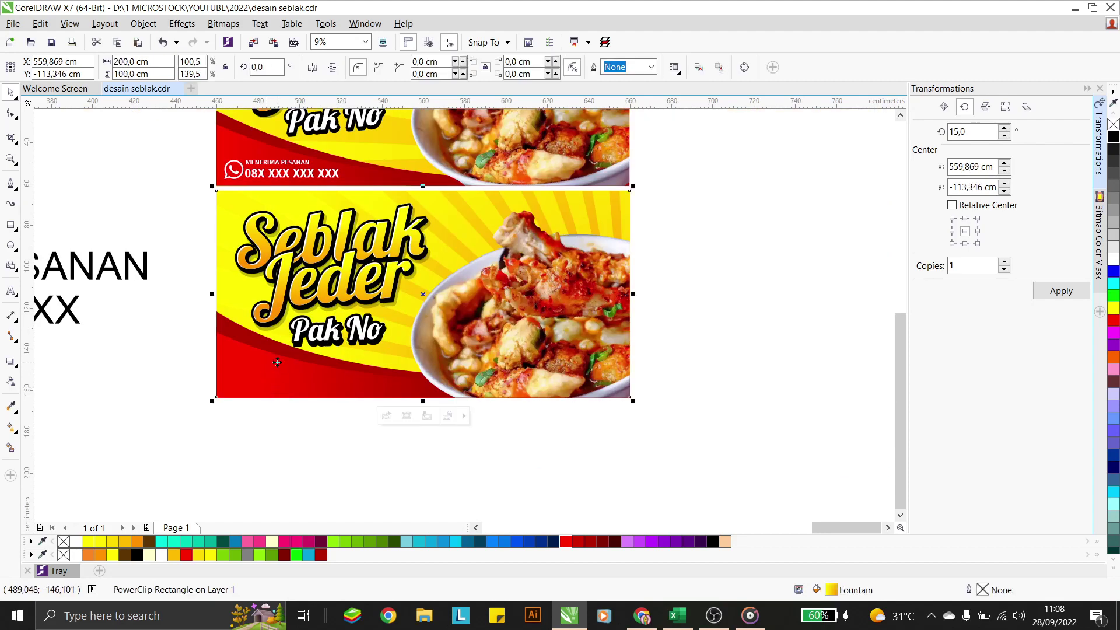
click(257, 362)
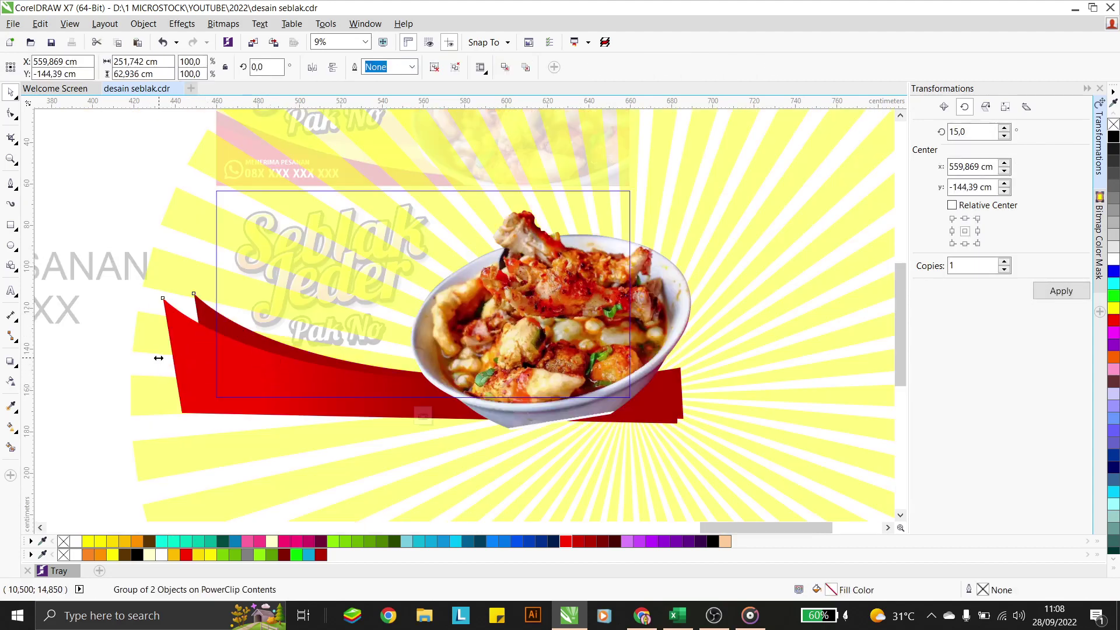
drag(158, 359, 103, 356)
ctrl+click(68, 412)
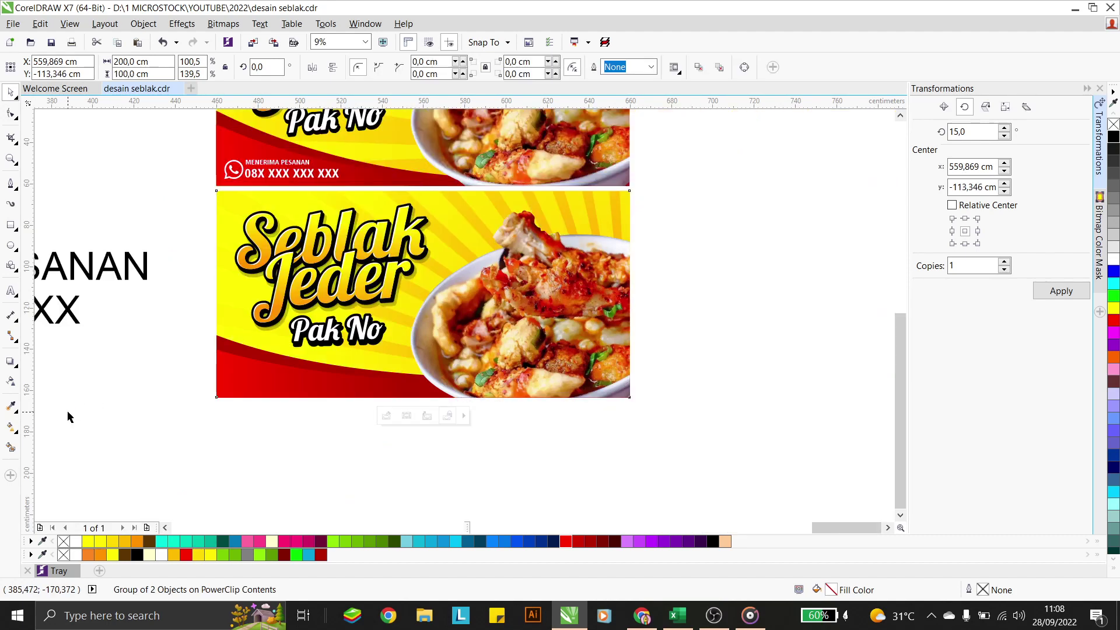
Step: Move the "MENERIMA PESANAN" and phone-number lines onto the new banner's red band and scale them down to about 125 pt
scroll(370, 388, down, 1)
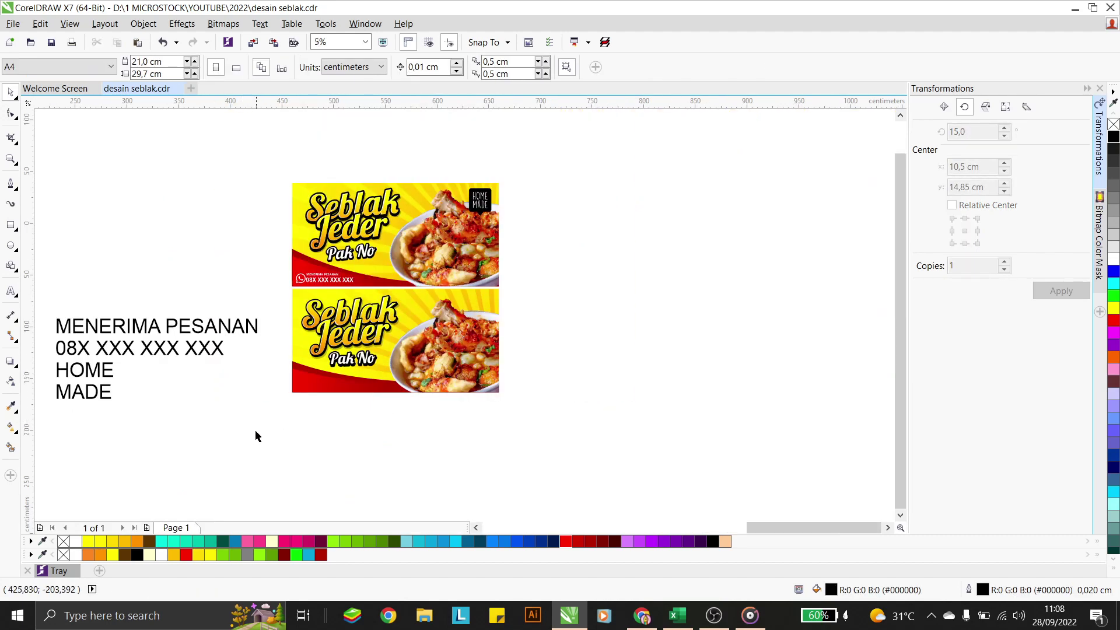
click(183, 326)
shift+click(197, 349)
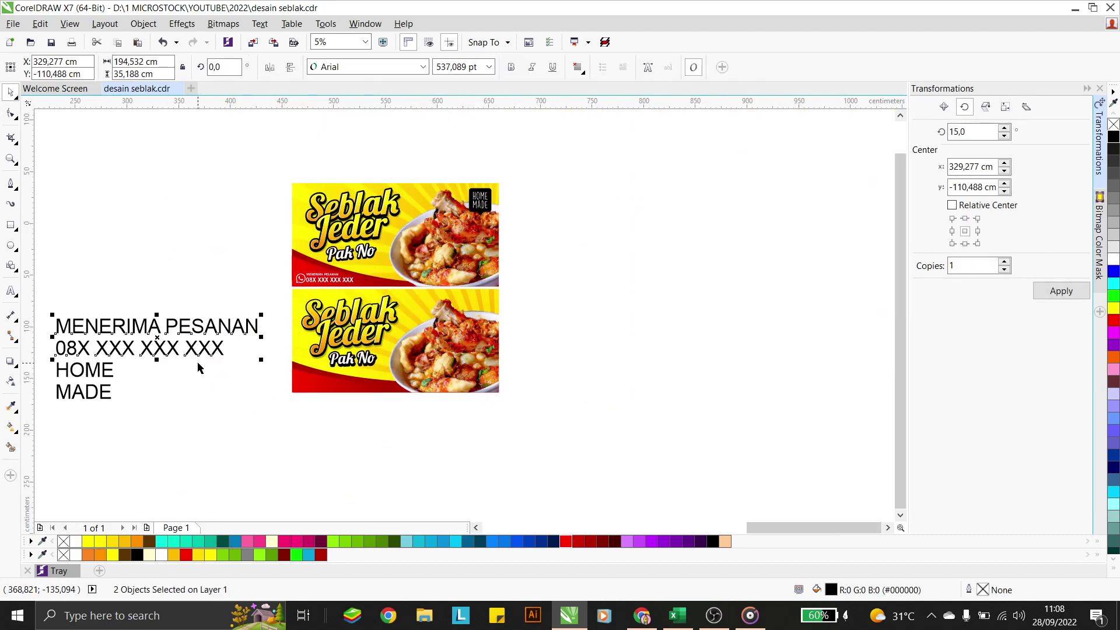
drag(198, 349, 389, 421)
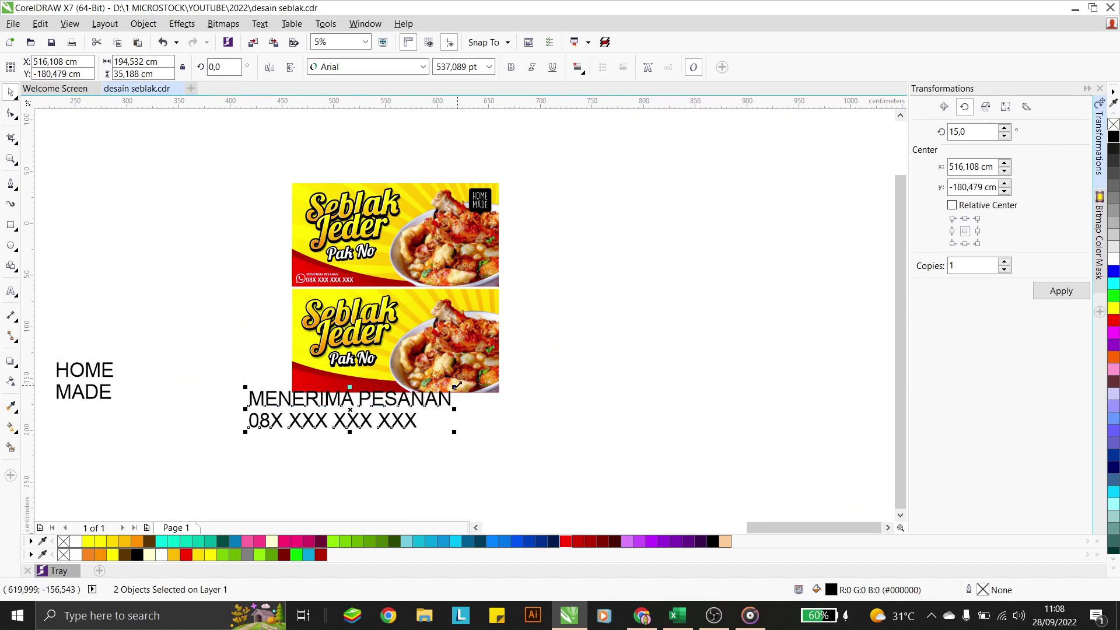
drag(458, 386, 305, 359)
scroll(350, 403, up, 1)
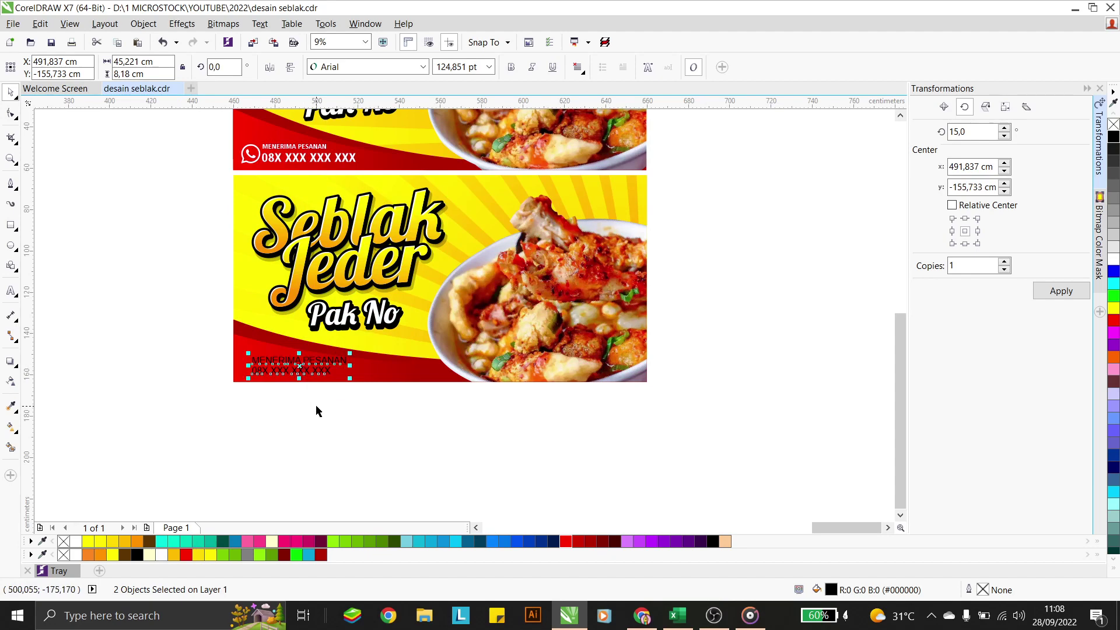
Step: Set both contact text lines to the Humnst777 BlkCn BT font
click(357, 67)
mouse_move(345, 112)
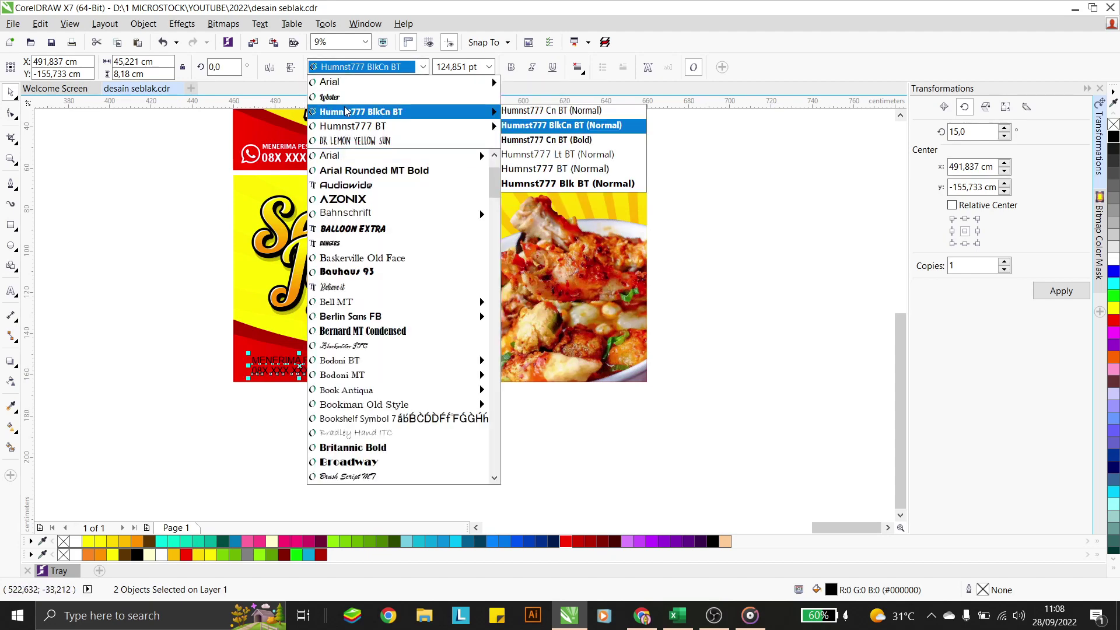
click(379, 112)
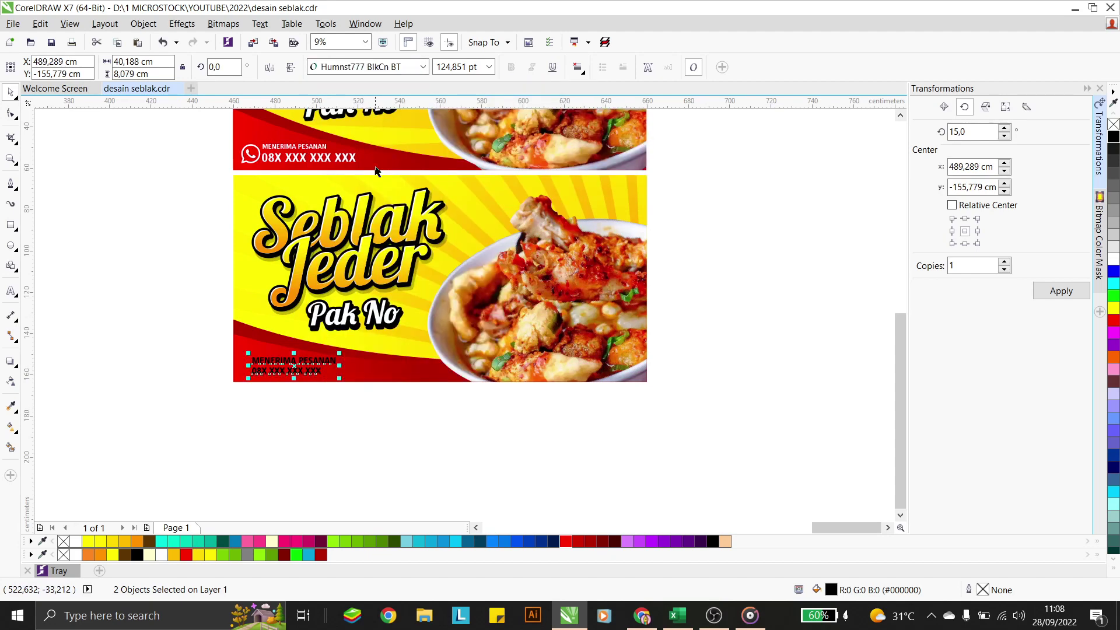
click(313, 435)
Step: Scale "MENERIMA PESANAN" down to about 110 pt and enlarge the phone-number line beneath it
click(336, 360)
scroll(345, 356, up, 2)
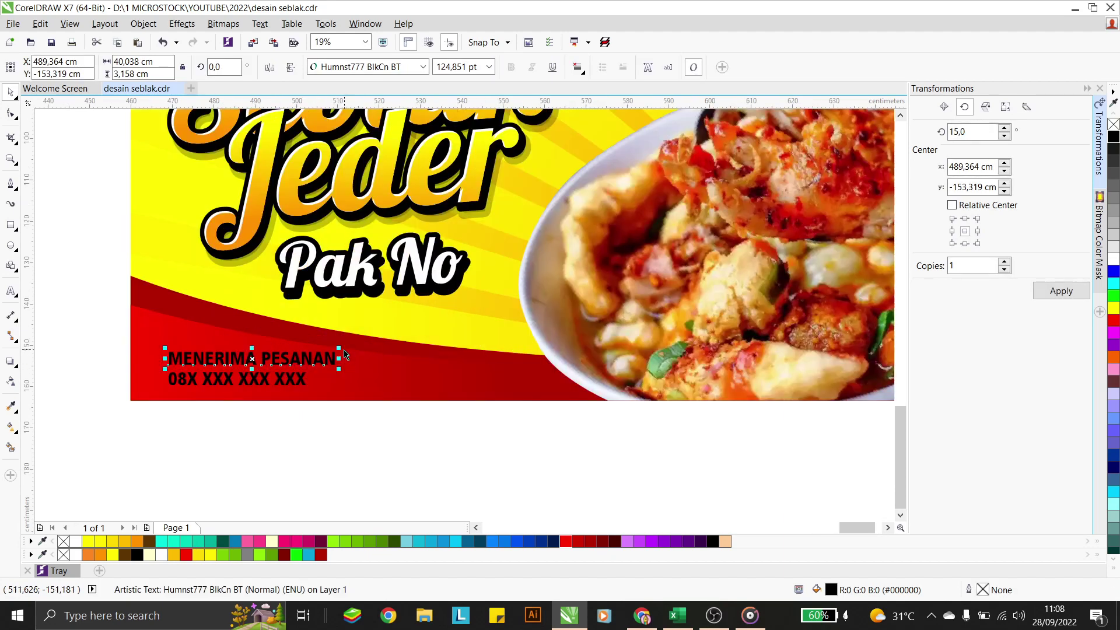
drag(340, 348, 365, 339)
shift+click(278, 378)
key(Escape)
click(315, 356)
scroll(316, 356, up, 2)
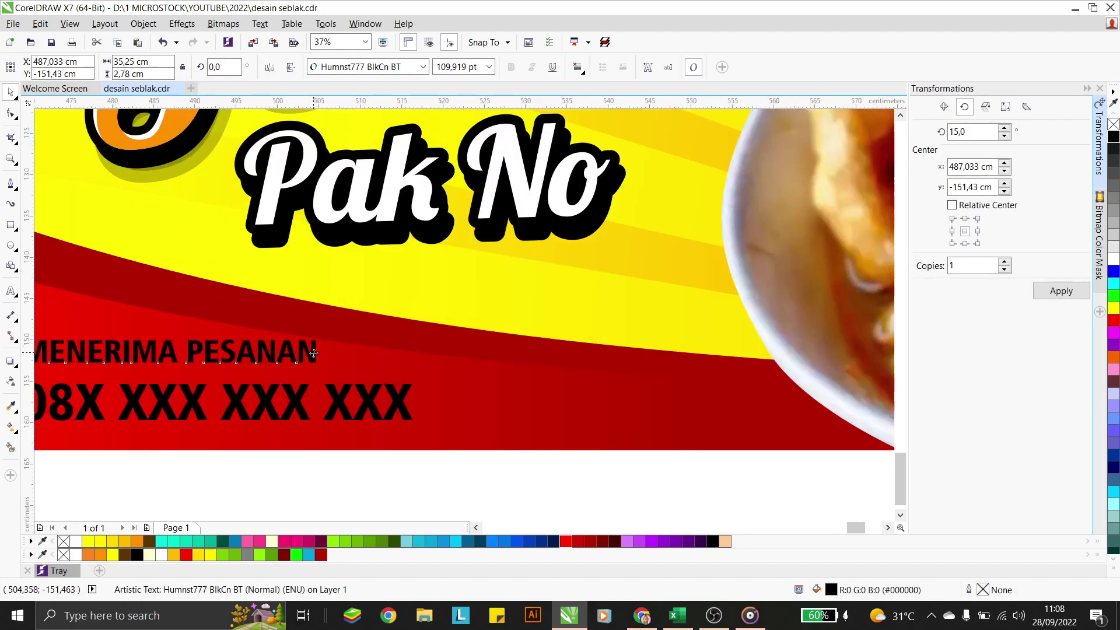
scroll(367, 376, down, 2)
Step: Fill the "MENERIMA PESANAN" and phone-number lines white
shift+click(357, 397)
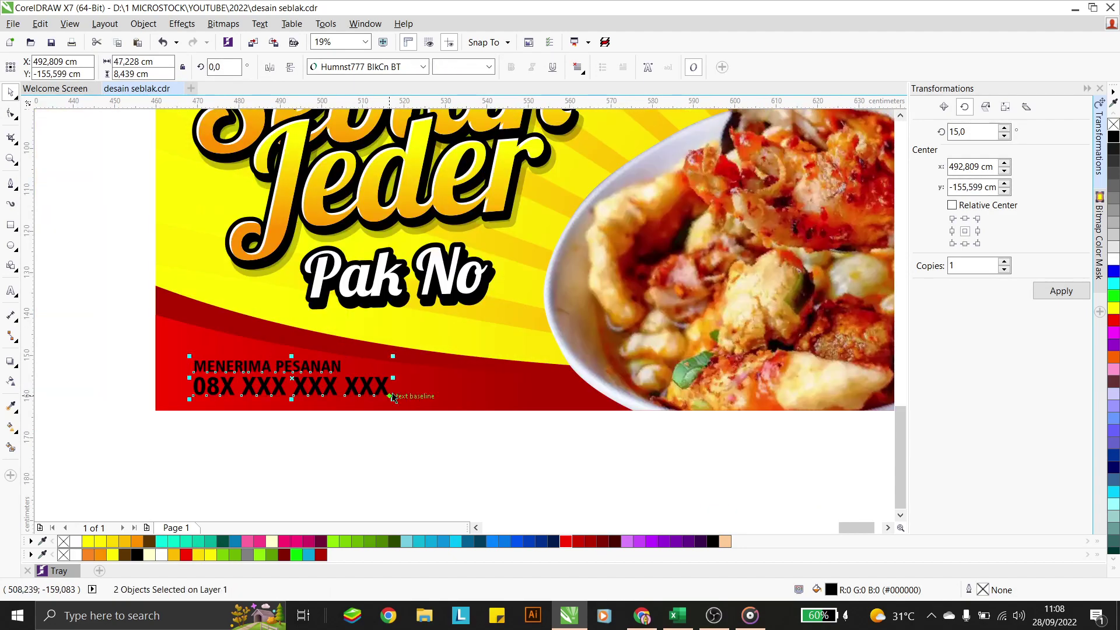
scroll(357, 397, down, 2)
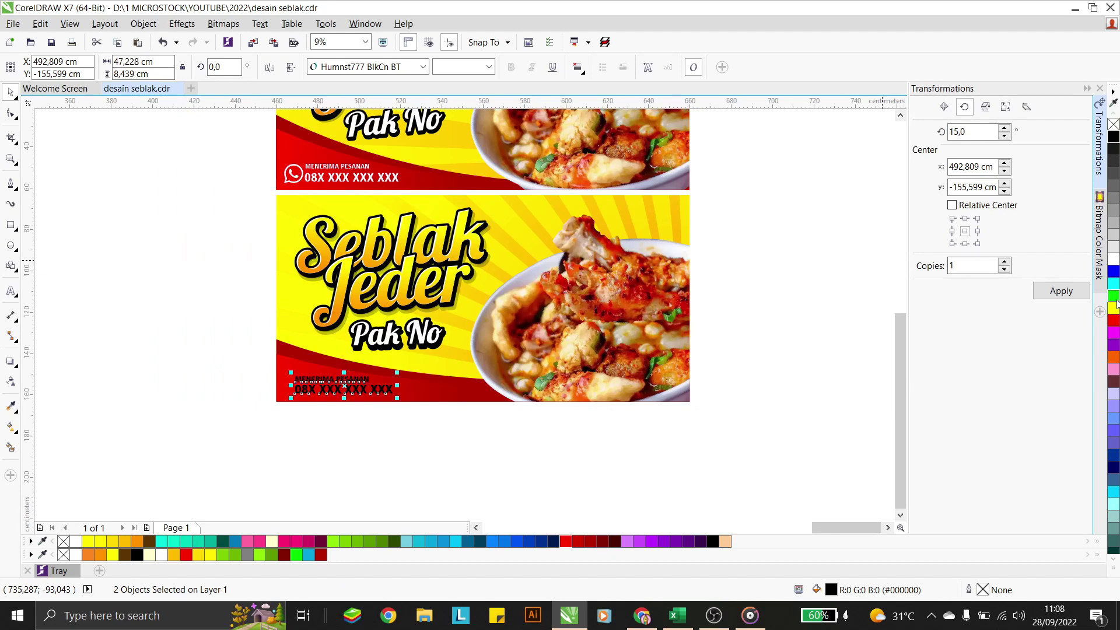
click(1113, 259)
click(303, 446)
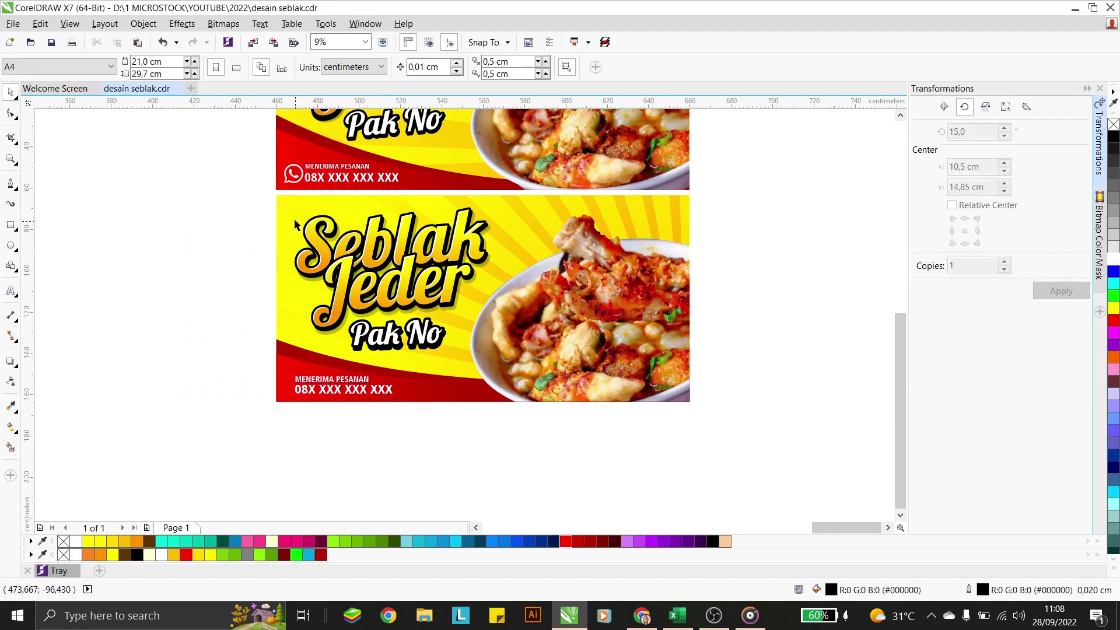
Step: Copy the WhatsApp icon from the reference banner to the left of the new banner's contact text
click(294, 186)
drag(245, 158, 253, 392)
right_click(290, 383)
scroll(290, 384, up, 1)
scroll(292, 388, up, 3)
Step: Group the WhatsApp icon with the two contact text lines
click(331, 365)
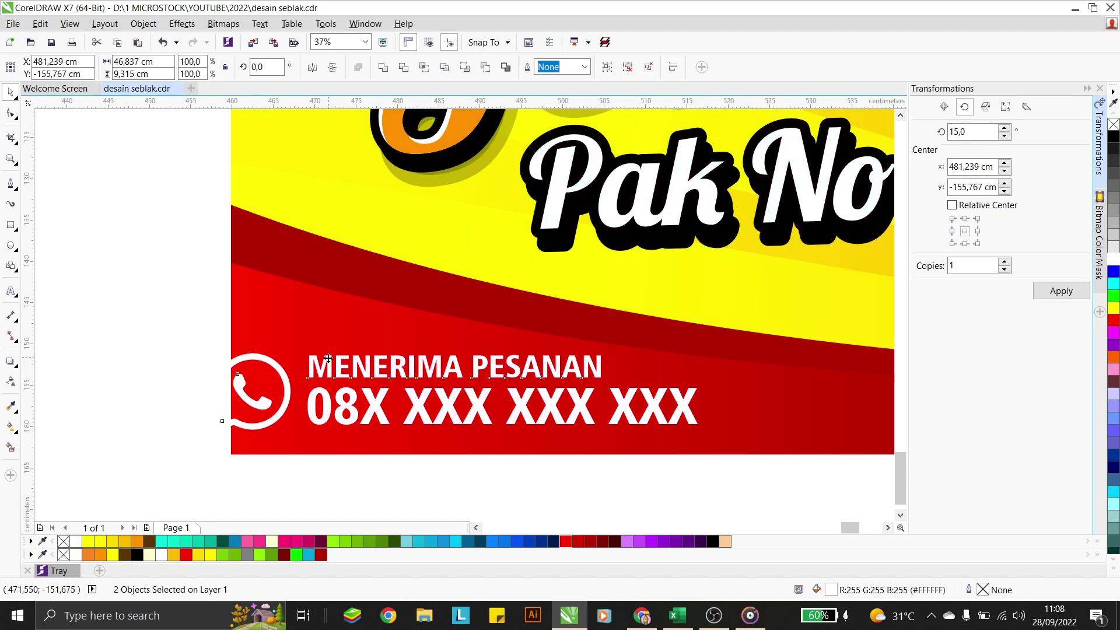
drag(329, 358, 385, 358)
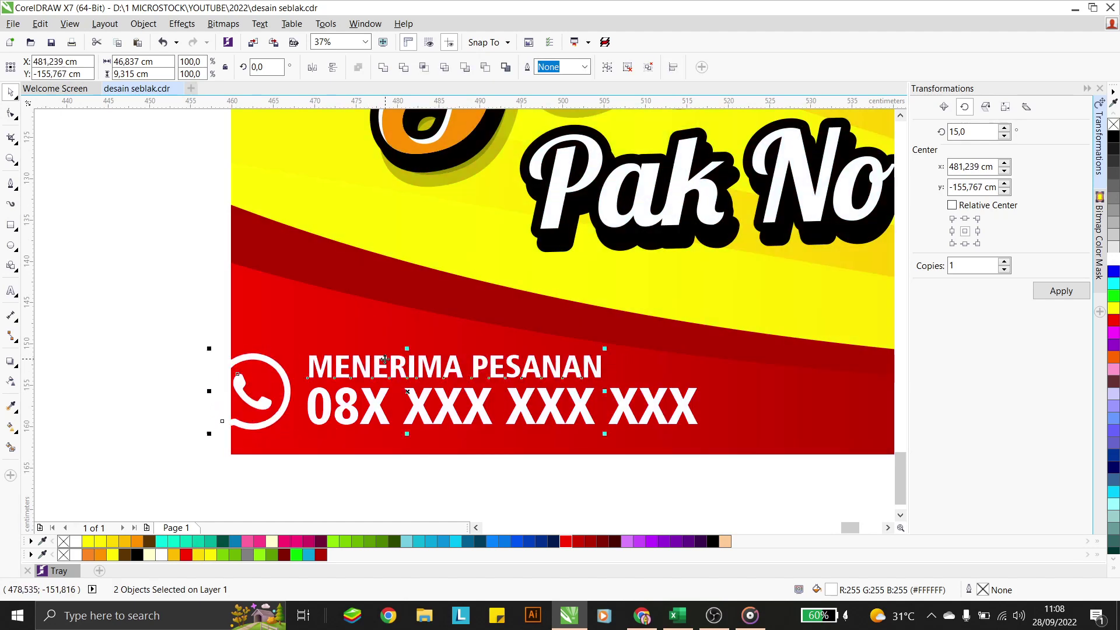
shift+click(349, 410)
key(ctrl+g)
Step: Move the contact group inside the banner's lower-left corner and scale it down to about 55.3 cm wide
drag(351, 409, 419, 396)
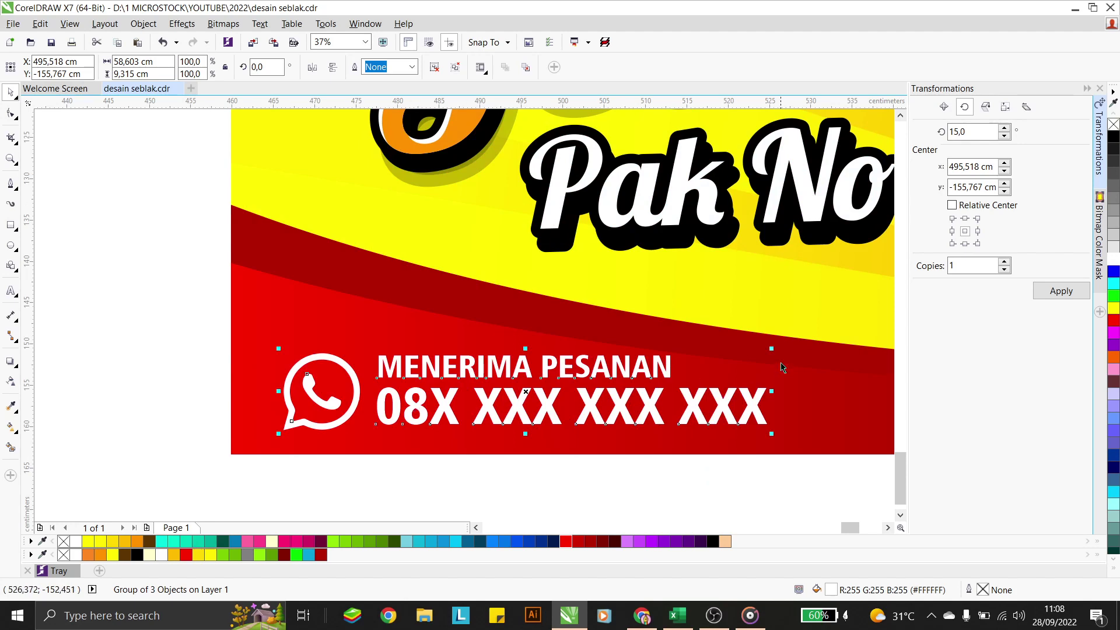
drag(773, 347, 745, 352)
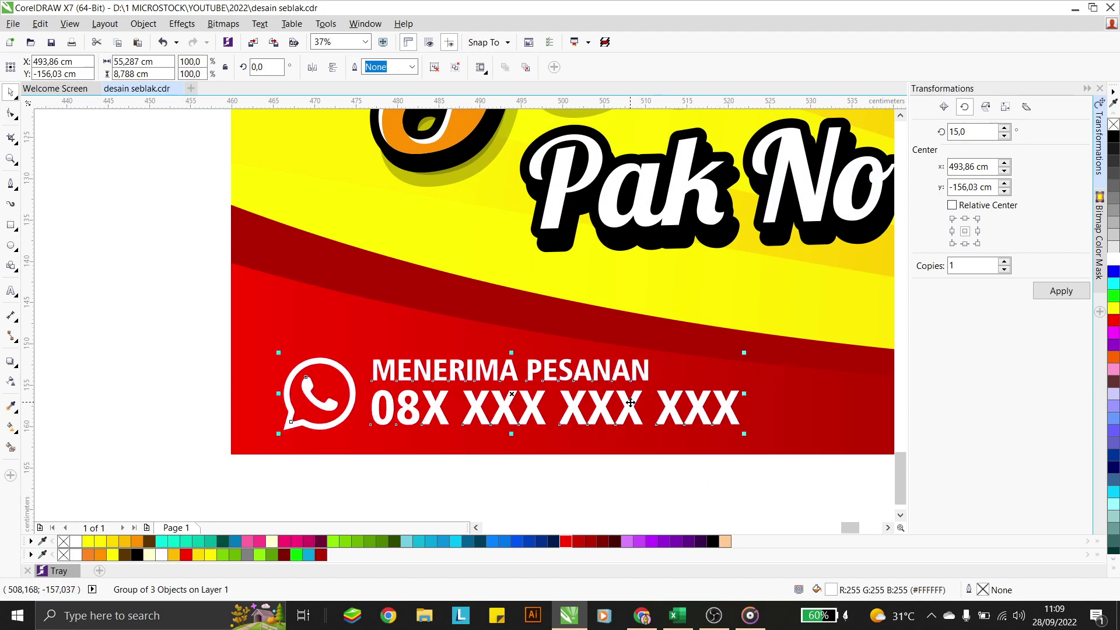
drag(631, 402, 615, 402)
click(177, 343)
scroll(497, 404, down, 4)
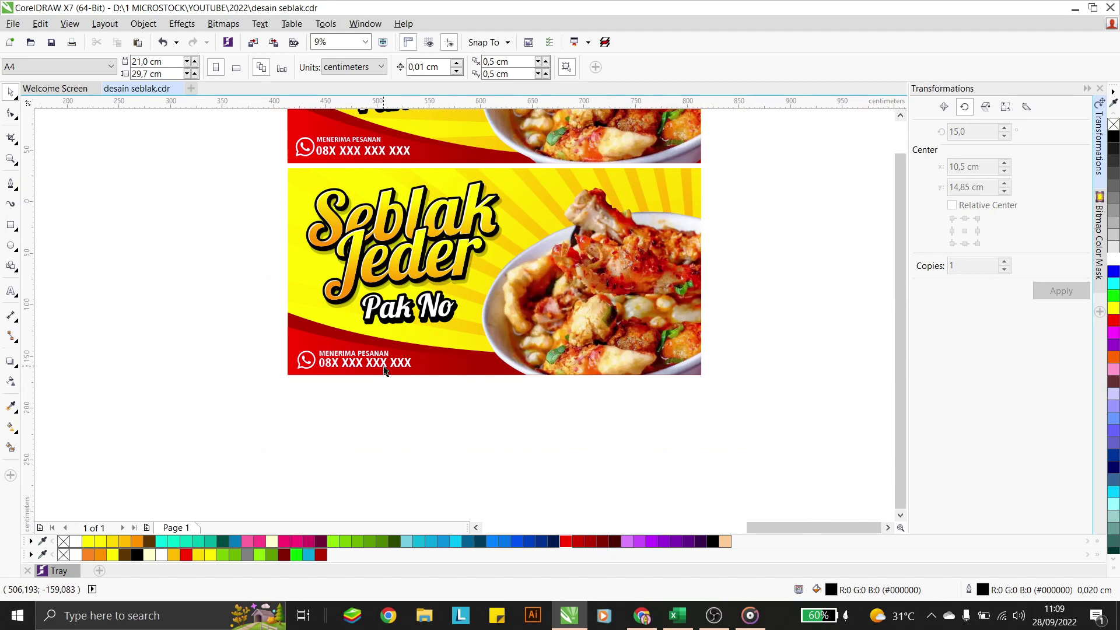
Step: Move the loose "HOME" and "MADE" texts beside the new banner's bowl photo and set them to the DK Lemon Yellow Sun font
scroll(400, 338, down, 2)
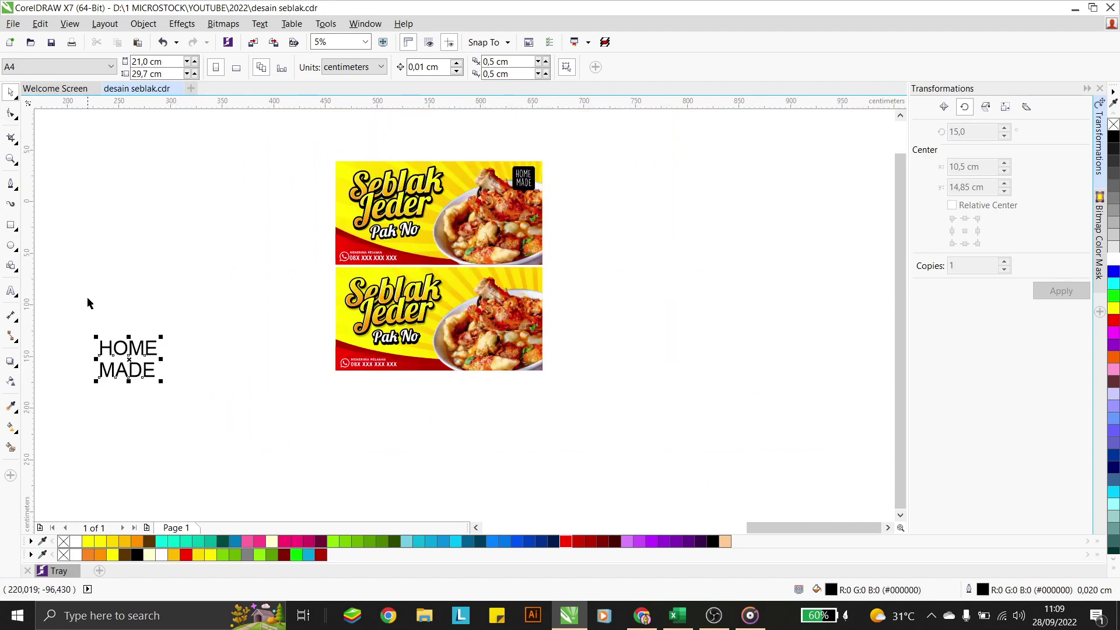
drag(130, 364, 621, 332)
scroll(561, 276, up, 4)
click(361, 66)
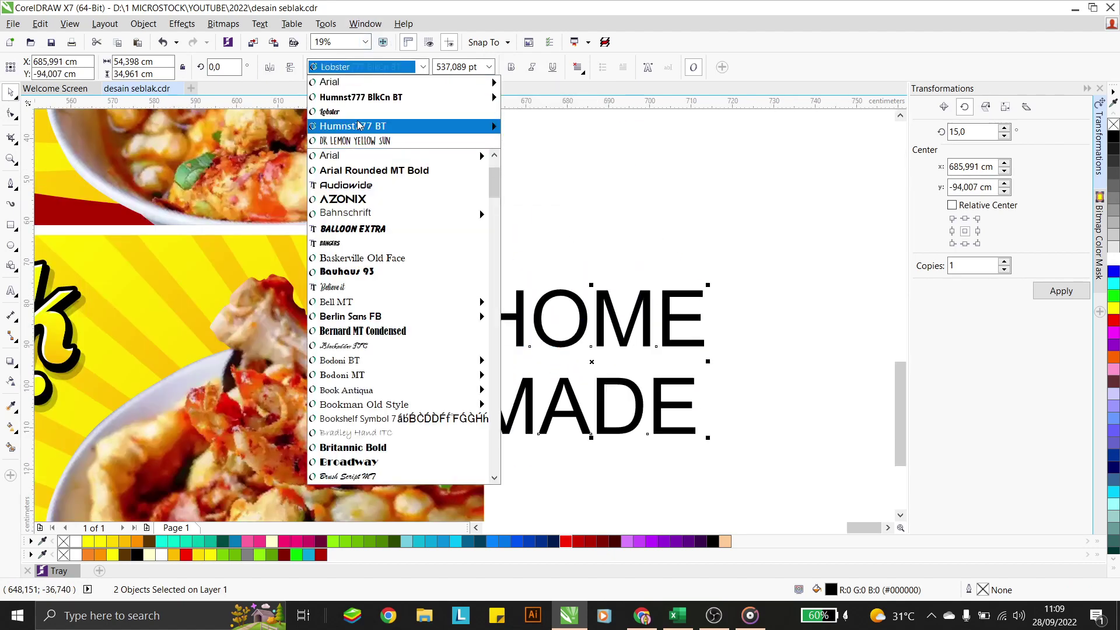
click(357, 140)
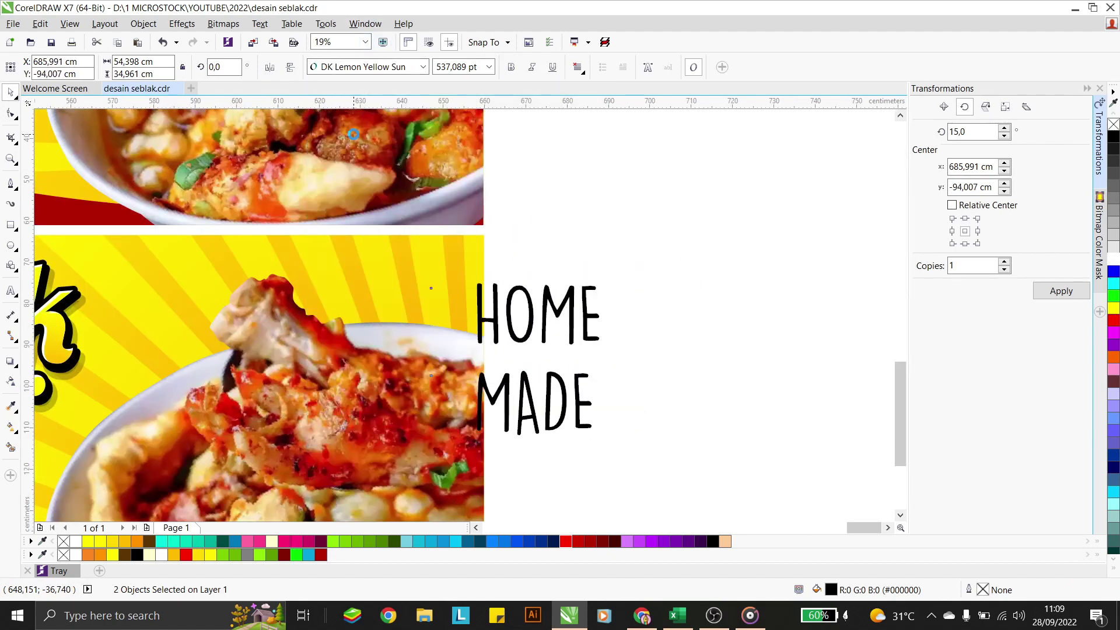
Step: Bring "HOME" closer above "MADE" and move both texts to the empty area right of the banner
click(606, 280)
drag(591, 317, 587, 337)
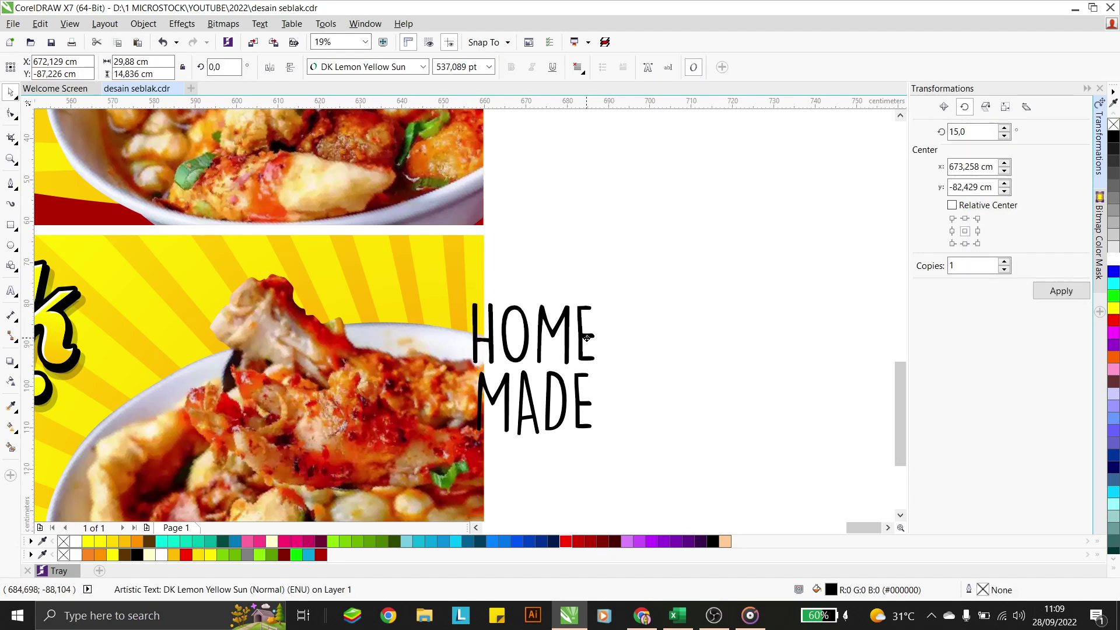
shift+click(571, 417)
drag(567, 392, 677, 379)
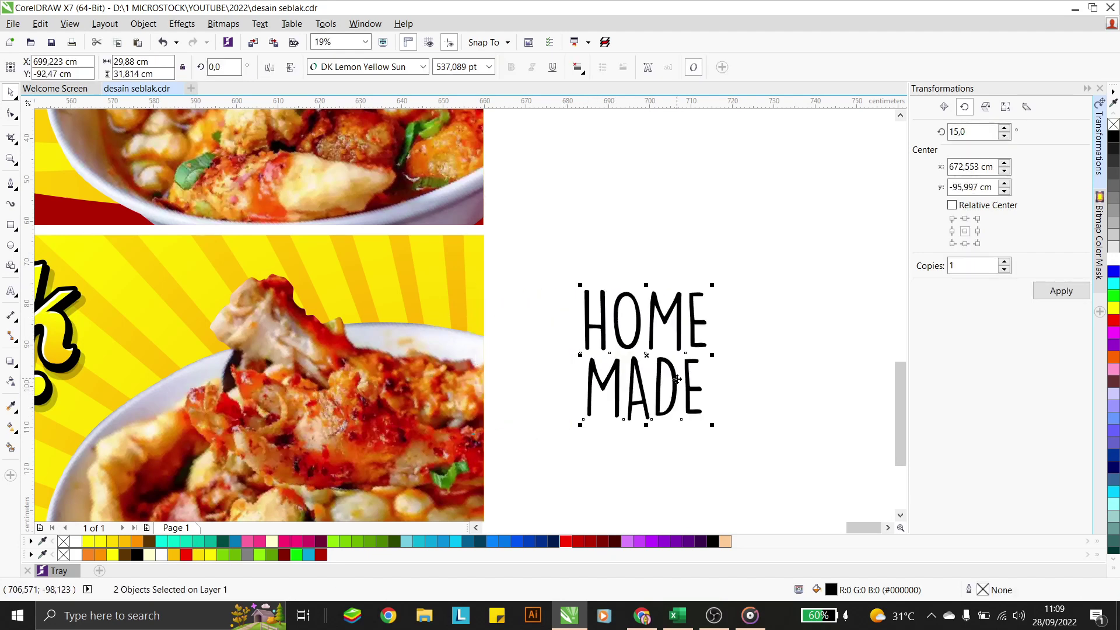
drag(797, 453, 577, 284)
click(549, 245)
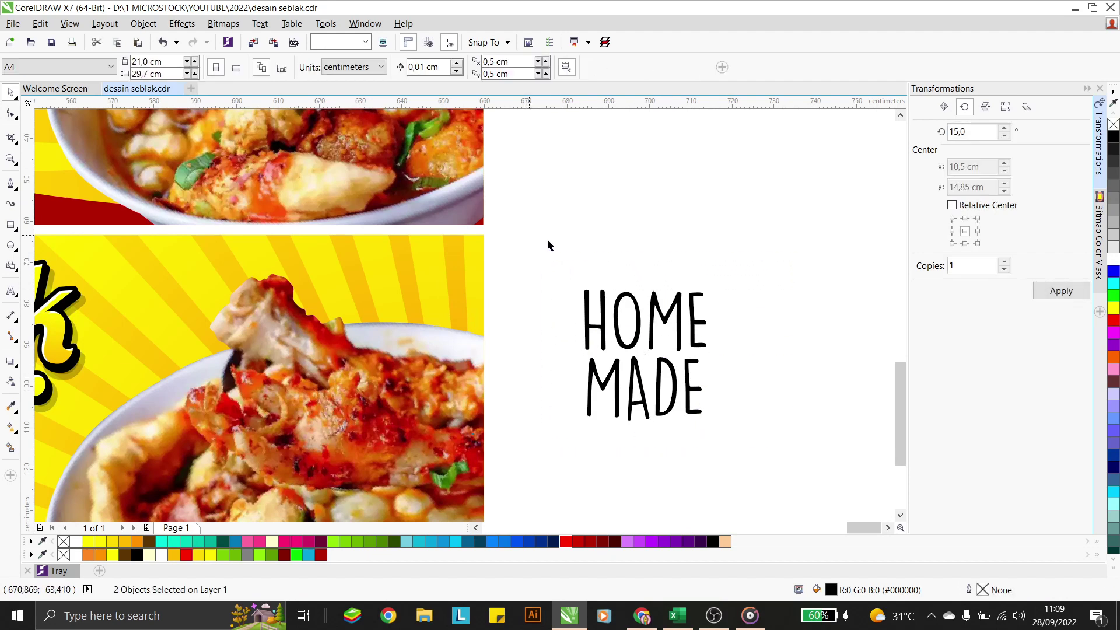
Step: Draw a black rectangle about 39.4 x 39.7 cm over the "HOME MADE" text and round its corners to about 4.5 cm
click(11, 226)
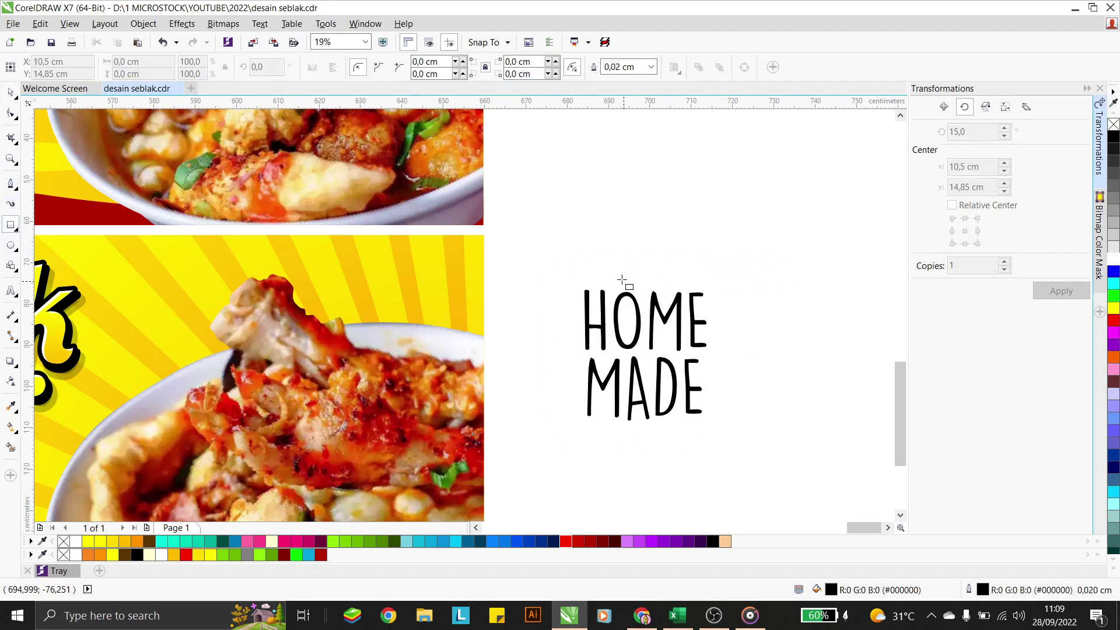
drag(564, 277, 726, 441)
click(12, 114)
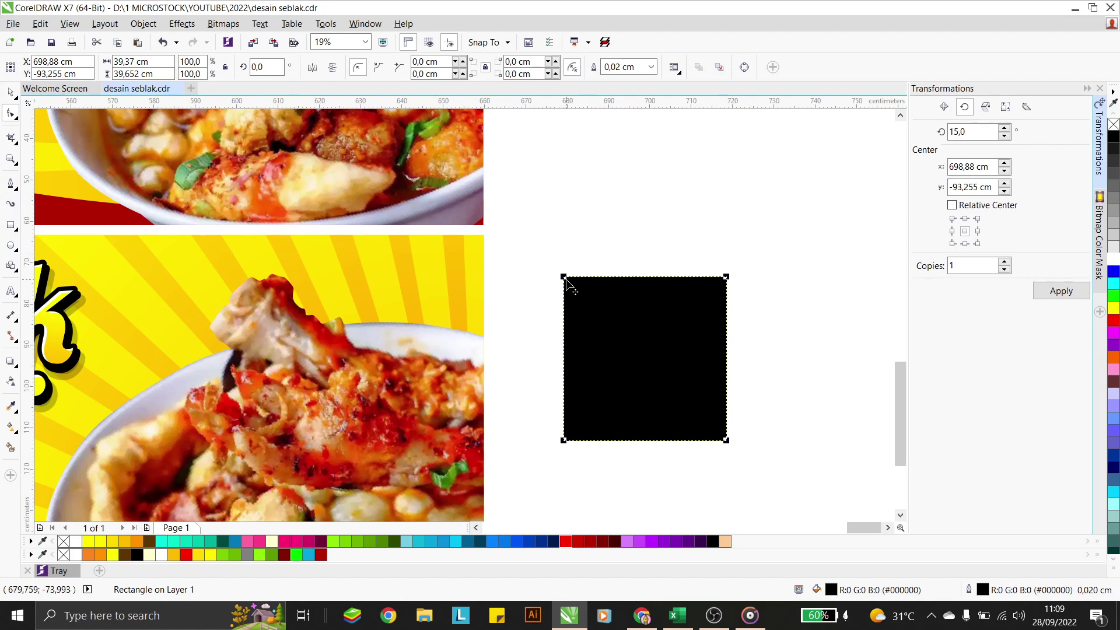
drag(564, 278, 578, 297)
click(11, 92)
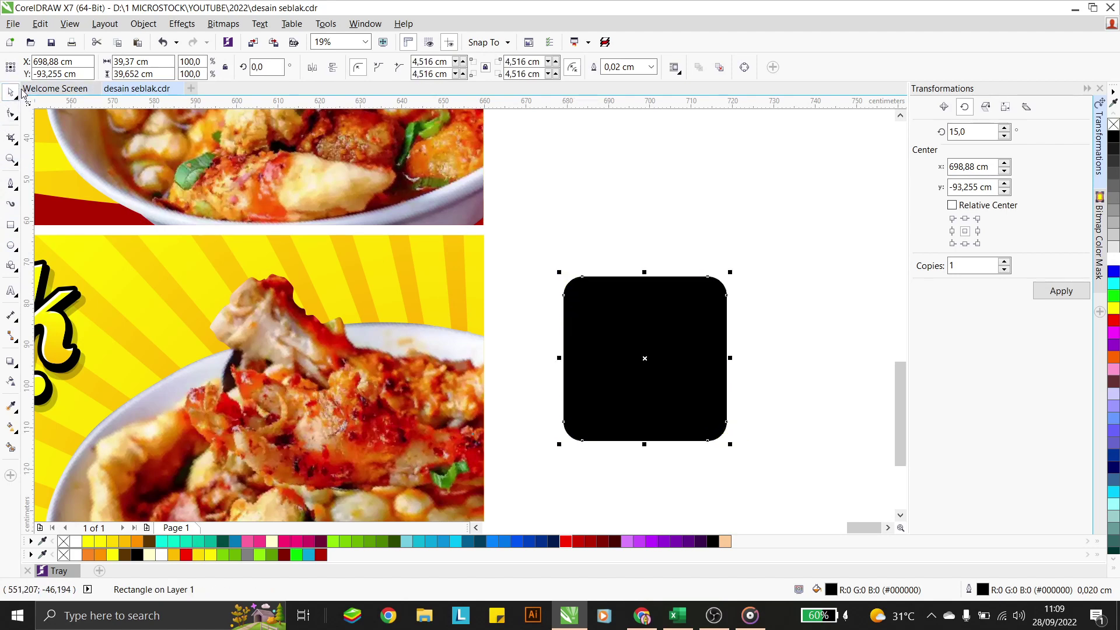
Step: Move the rounded black square to the right to uncover the "HOME MADE" text
click(695, 291)
click(768, 467)
click(718, 426)
drag(784, 465, 627, 353)
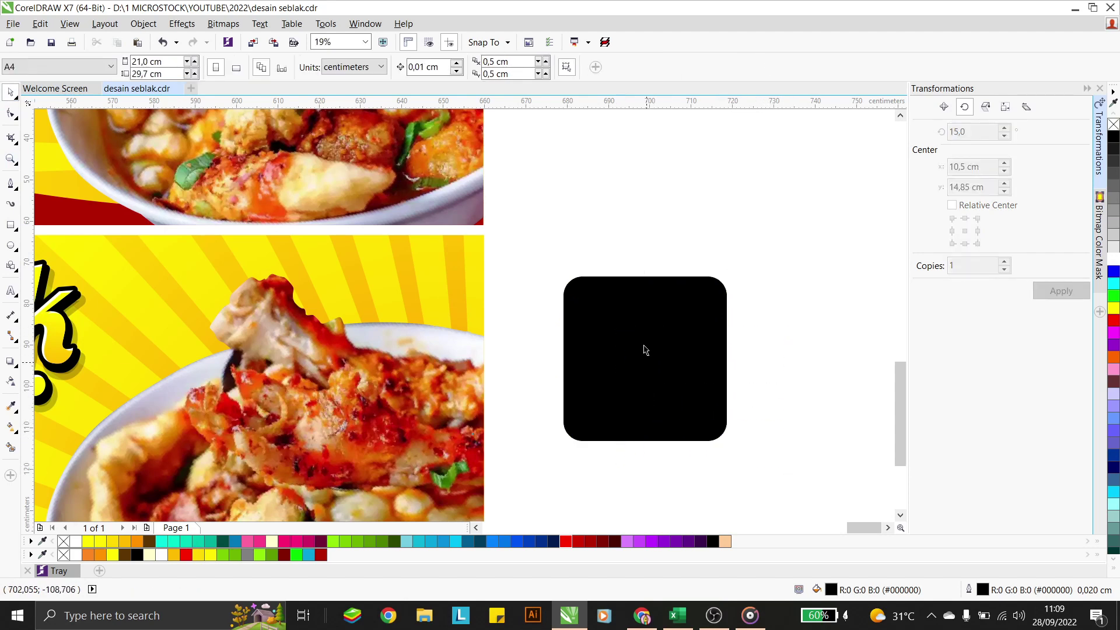
click(637, 340)
drag(581, 309, 720, 309)
Step: Fill the "HOME" and "MADE" texts white and bring them in front of the black square
click(549, 227)
drag(548, 228, 768, 485)
click(1113, 259)
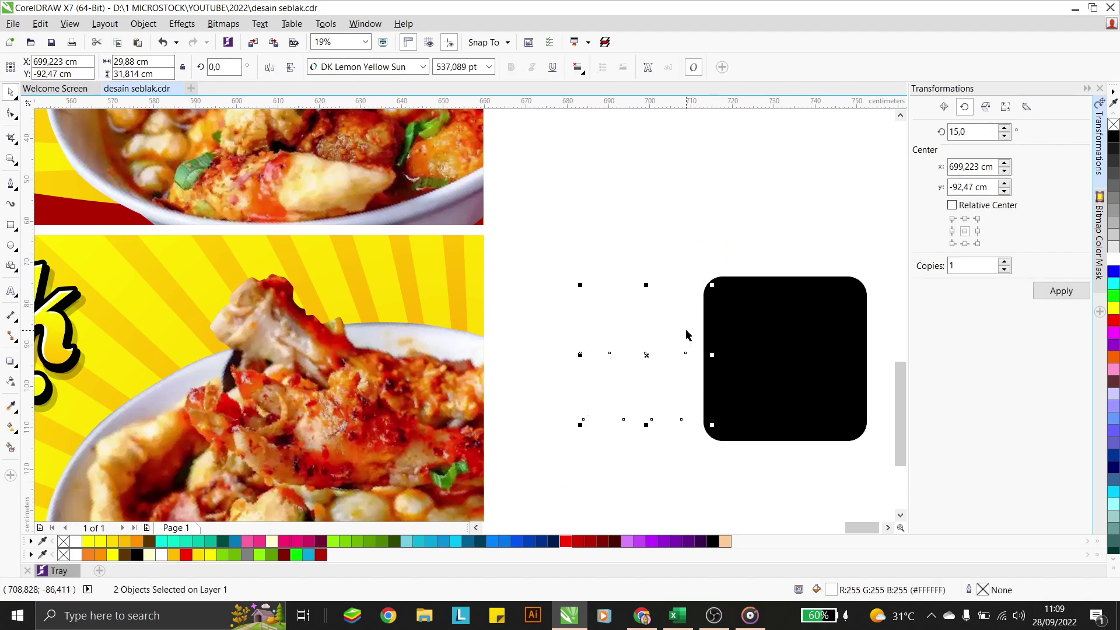
key(Caps_Lock)
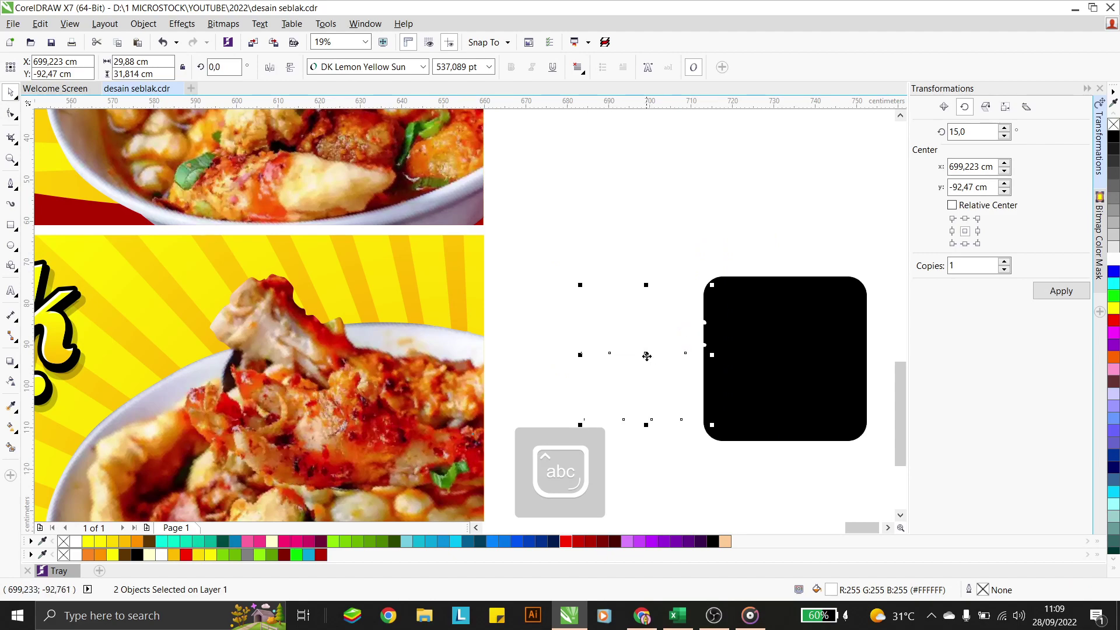
Step: Move the white "HOME" and "MADE" texts onto the middle of the rounded black square
drag(645, 354, 786, 360)
click(622, 309)
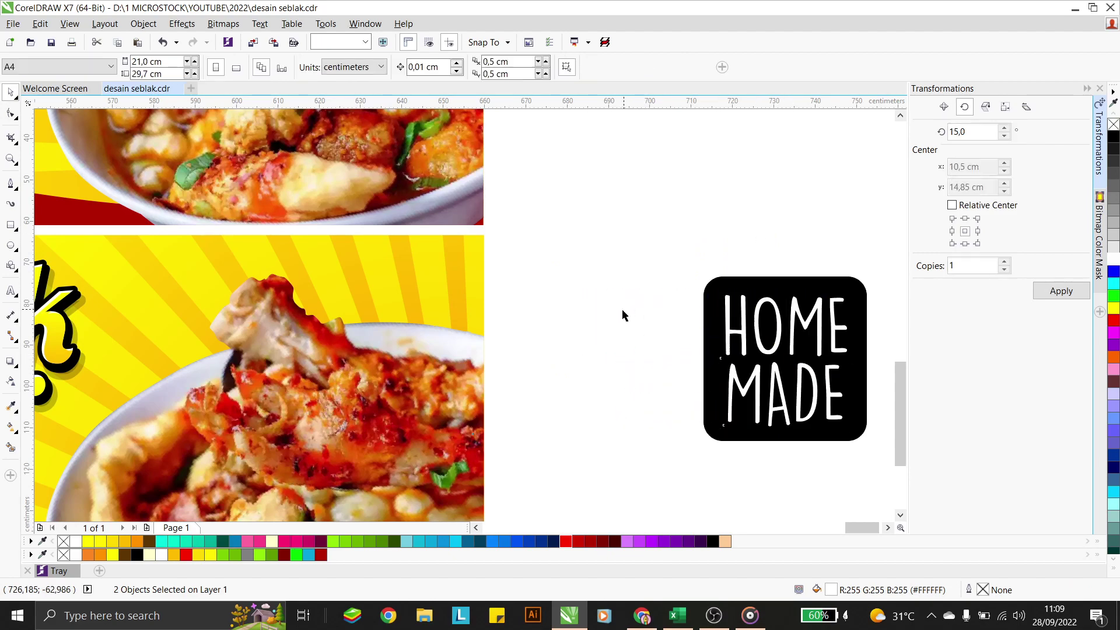
scroll(622, 310, down, 2)
scroll(801, 331, up, 2)
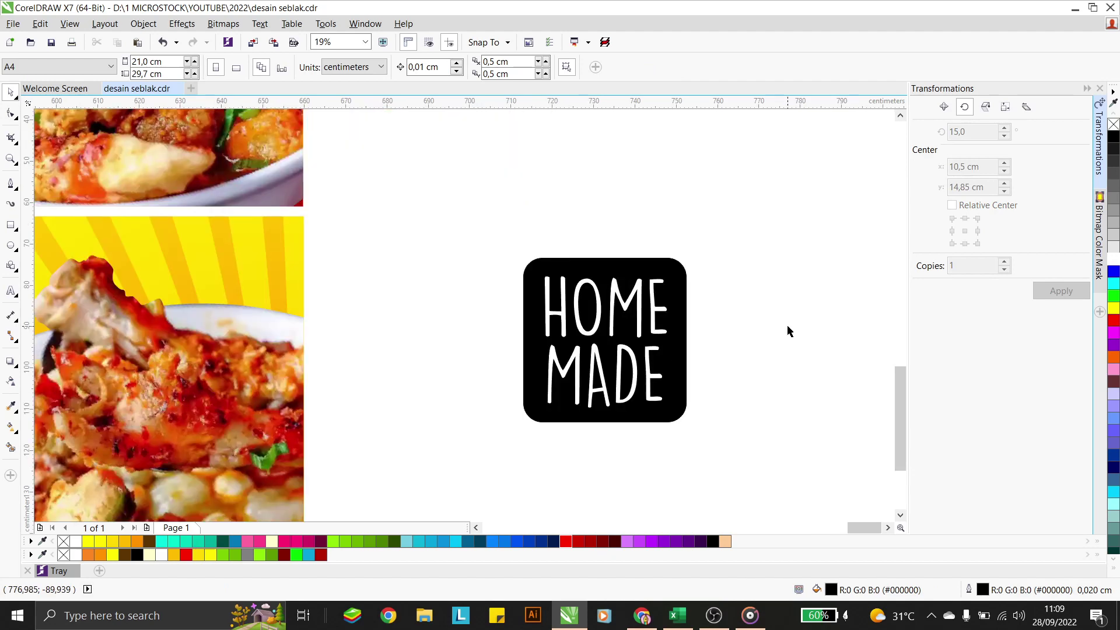
Step: Stretch the rounded black square slightly upward to leave more space above the "HOME" text
click(675, 306)
scroll(605, 240, up, 2)
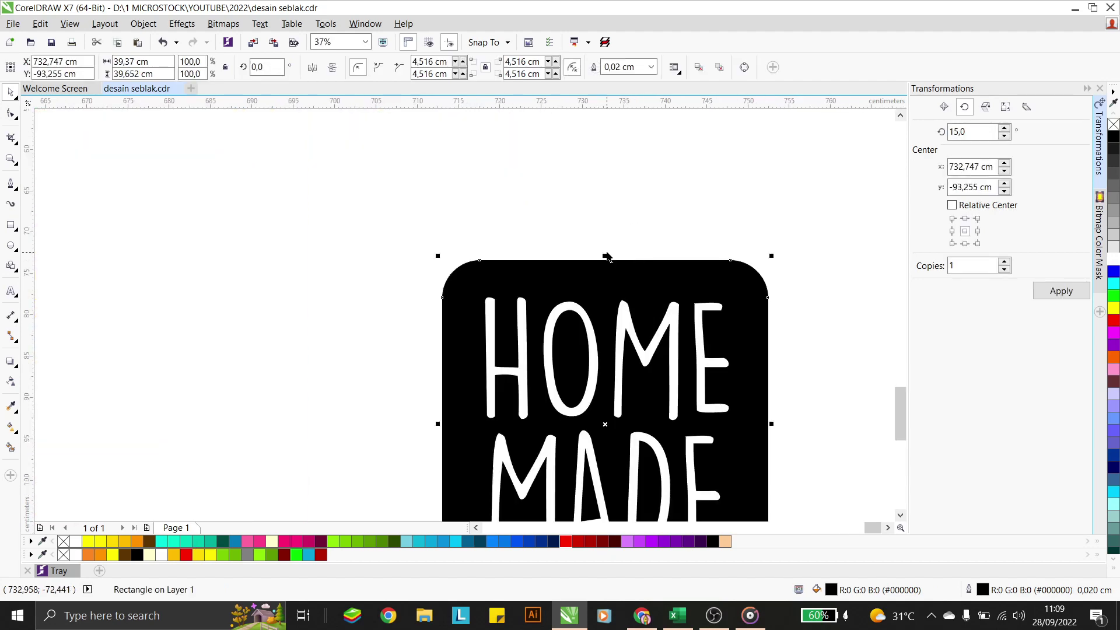
drag(604, 262, 604, 242)
scroll(604, 242, down, 2)
click(689, 414)
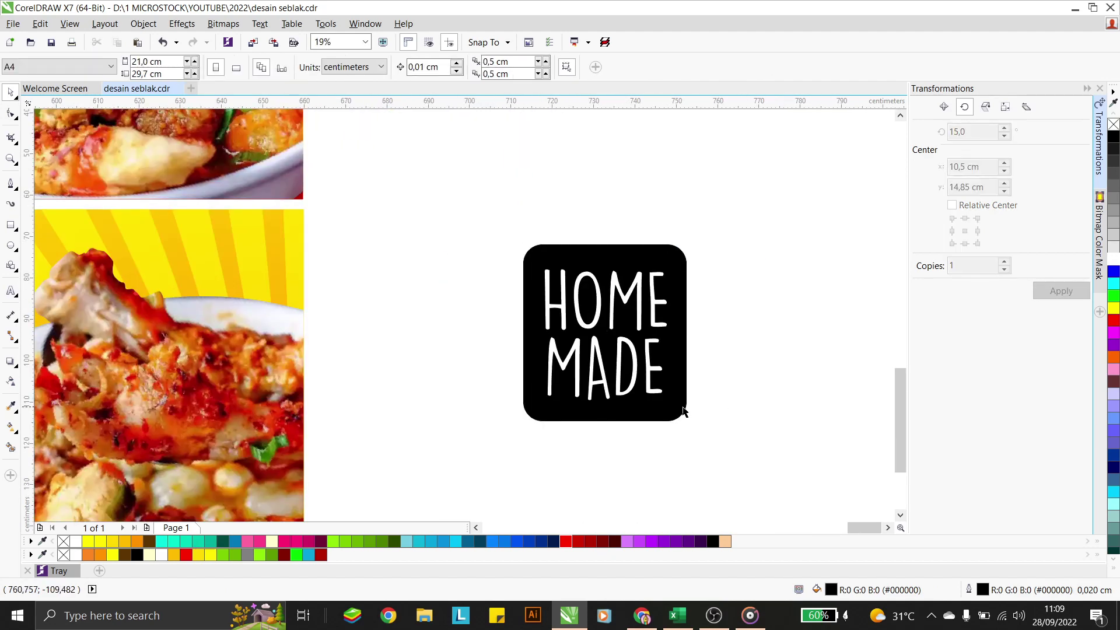
Step: Draw a black square about 12.1 cm wide over the badge's lower edge and rotate and reshape it into a downward-pointing diamond
click(11, 226)
scroll(581, 435, up, 2)
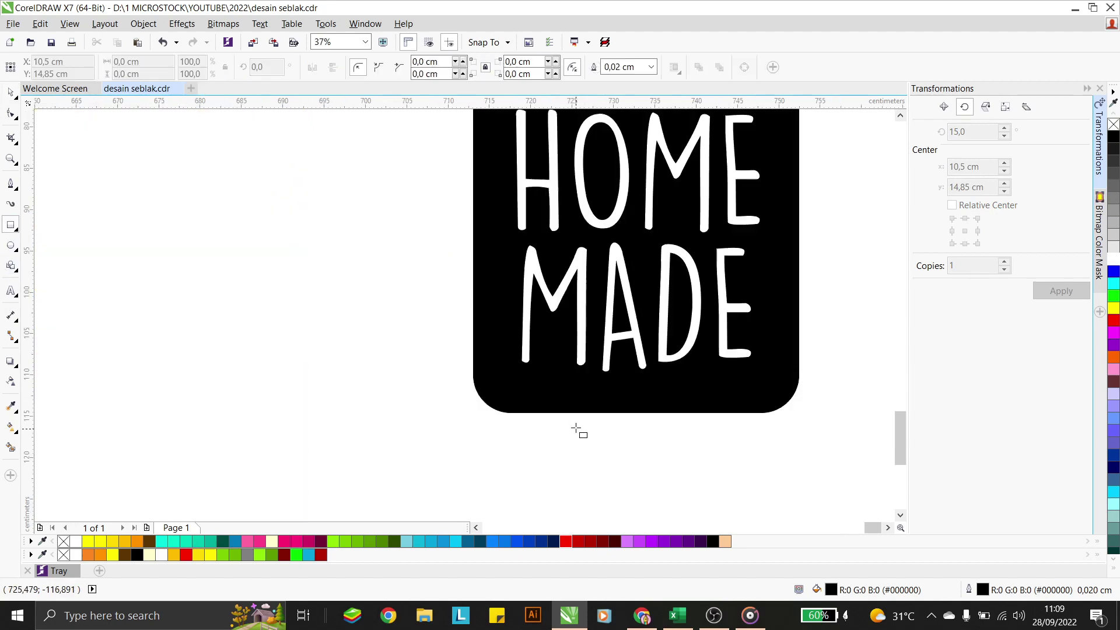
drag(560, 380, 667, 488)
click(10, 94)
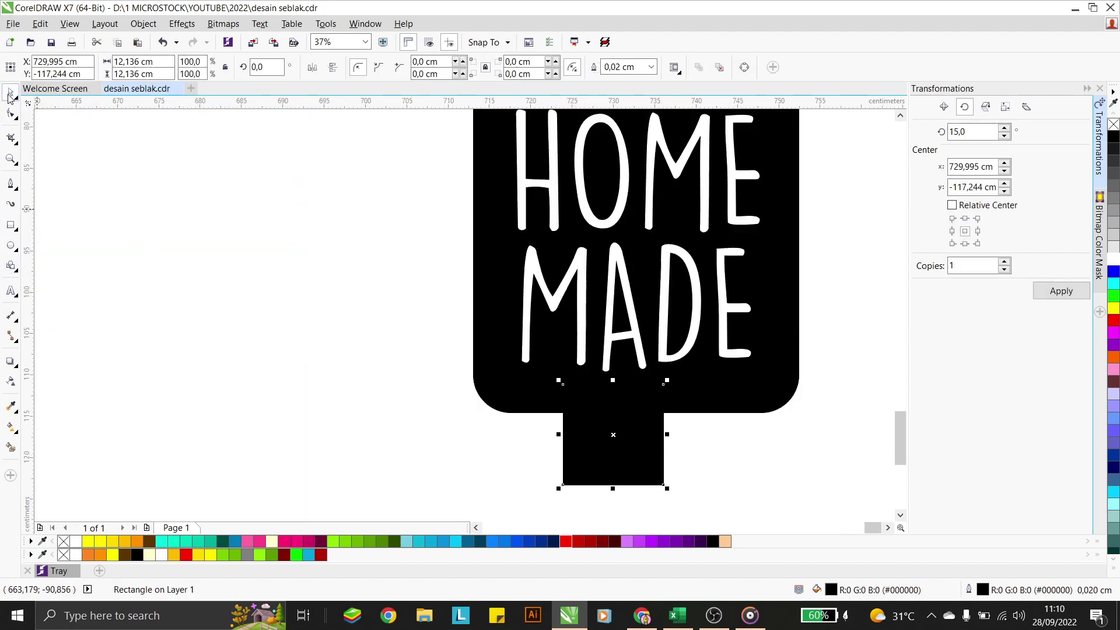
click(642, 389)
drag(665, 383, 687, 408)
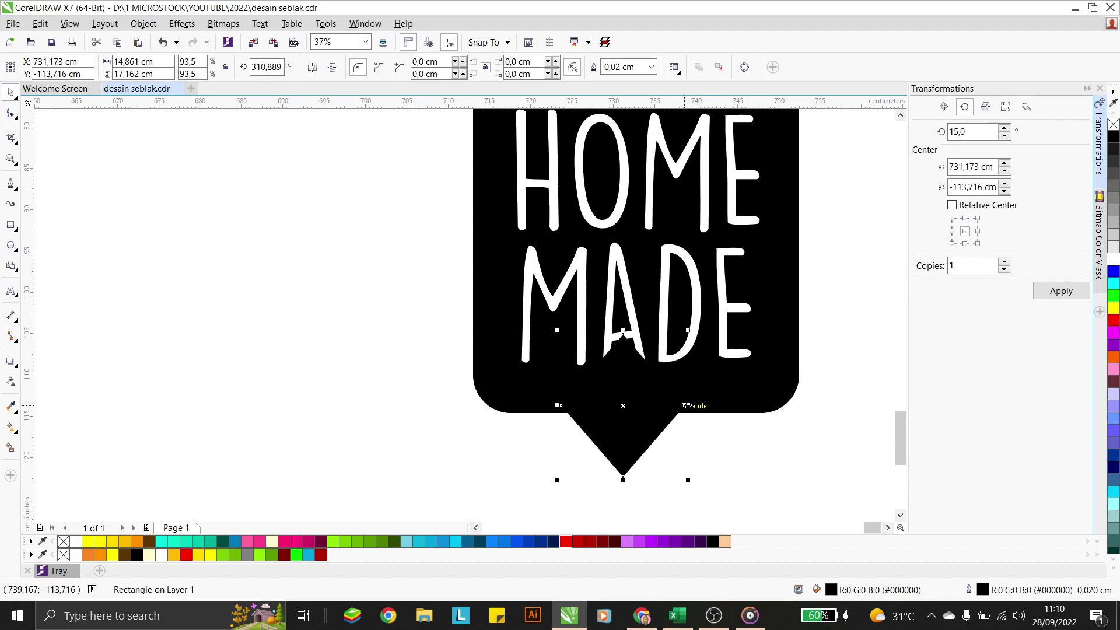
Step: Center the diamond horizontally on the rounded square, group the two shapes, and place the group behind the "HOME MADE" text
shift+click(750, 403)
key(c)
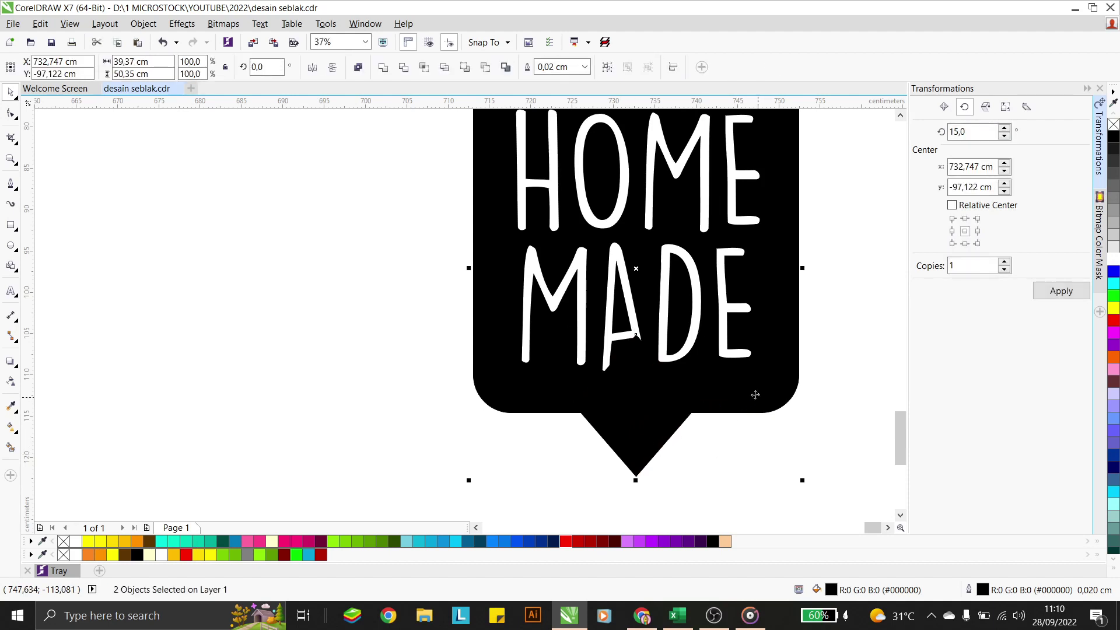
key(ctrl+g)
click(714, 442)
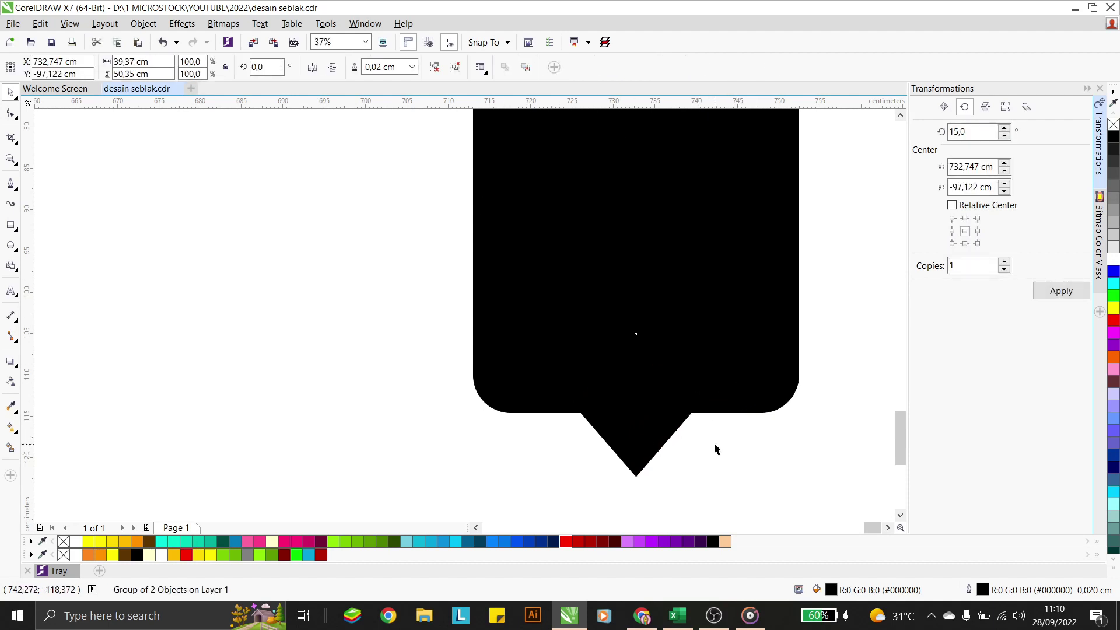
click(690, 397)
click(242, 306)
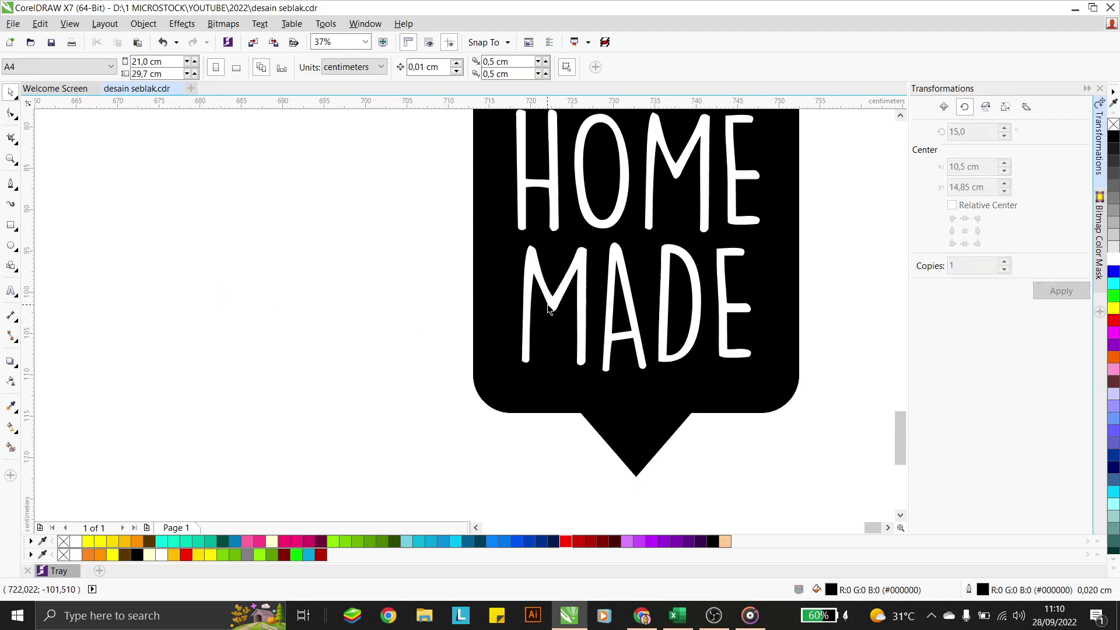
Step: Group the "HOME" and "MADE" texts, and group them with the black speech-bubble shape into one badge
scroll(548, 303, down, 2)
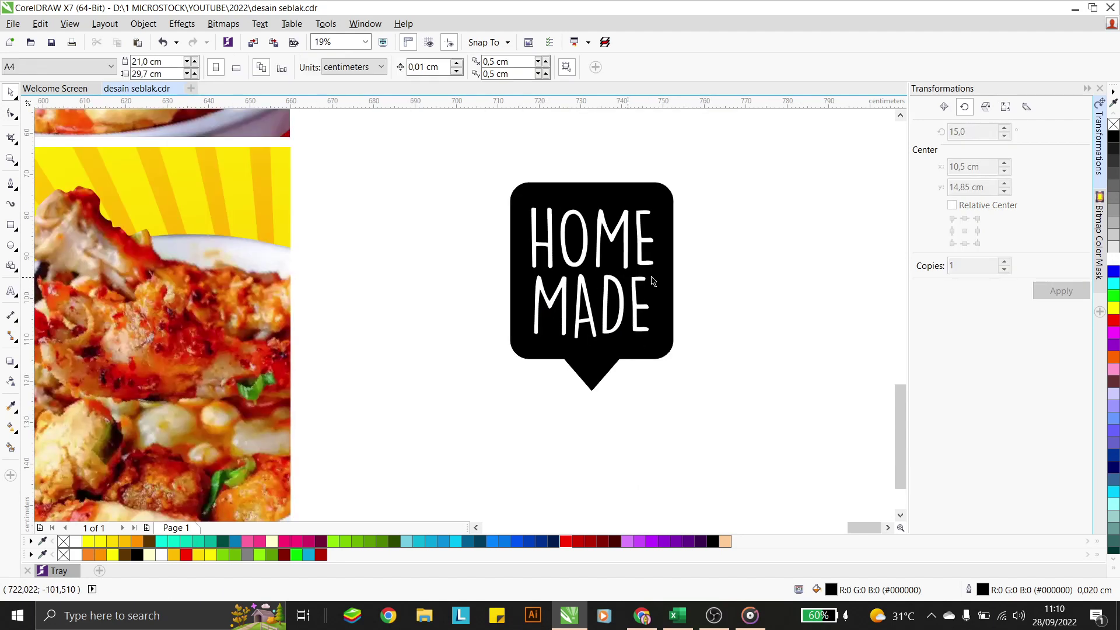
click(621, 301)
shift+click(627, 251)
key(ctrl+g)
scroll(633, 231, up, 2)
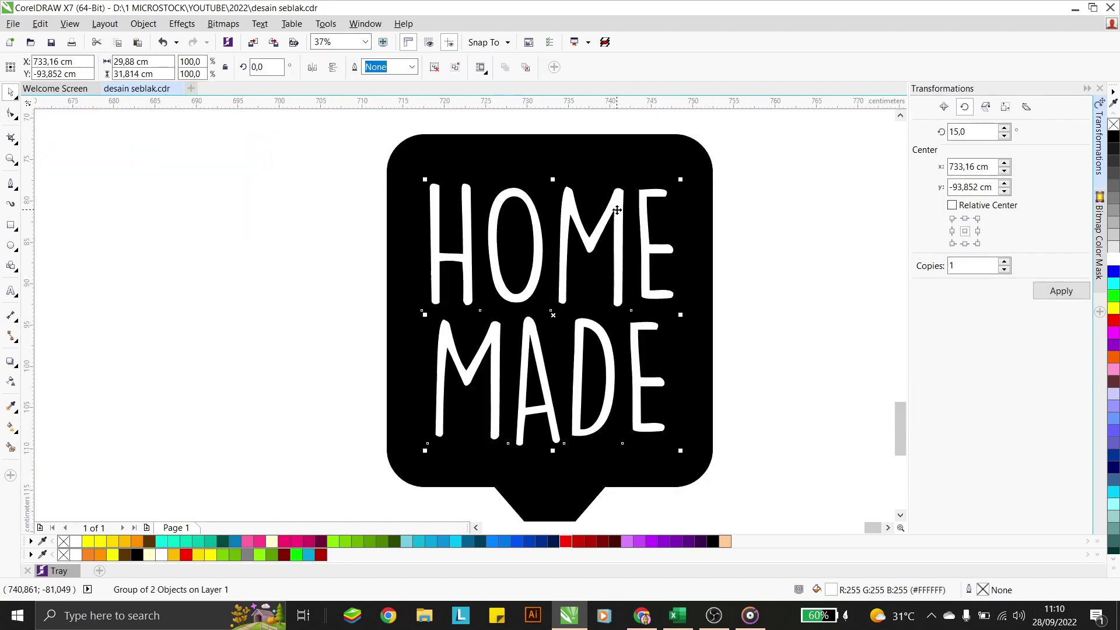
scroll(610, 219, down, 2)
click(410, 431)
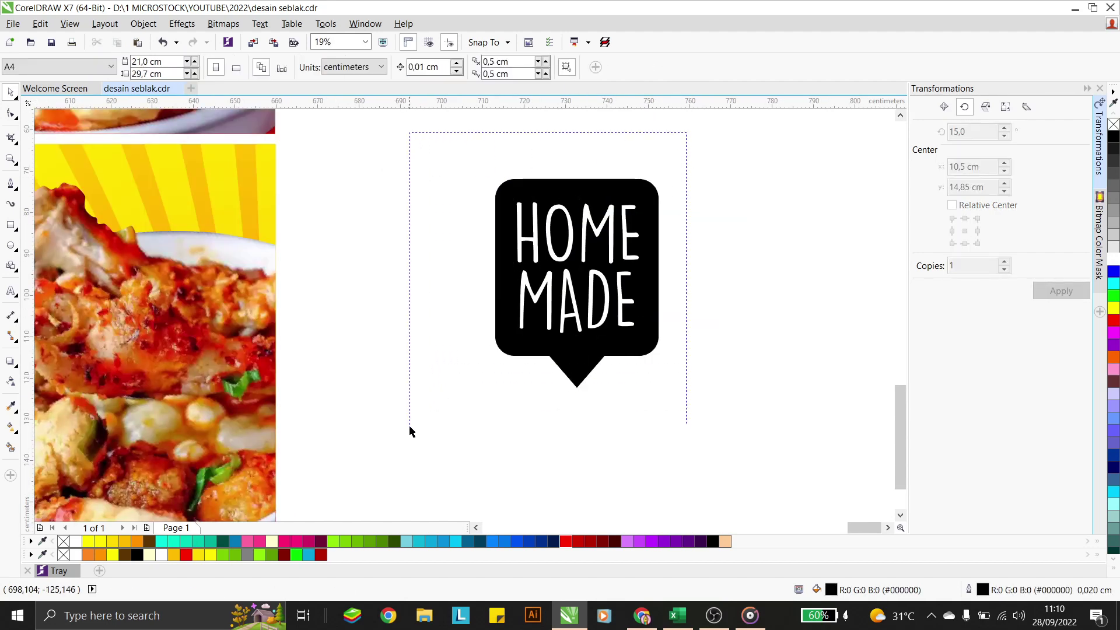
drag(410, 431, 410, 430)
drag(741, 435, 401, 143)
key(ctrl+g)
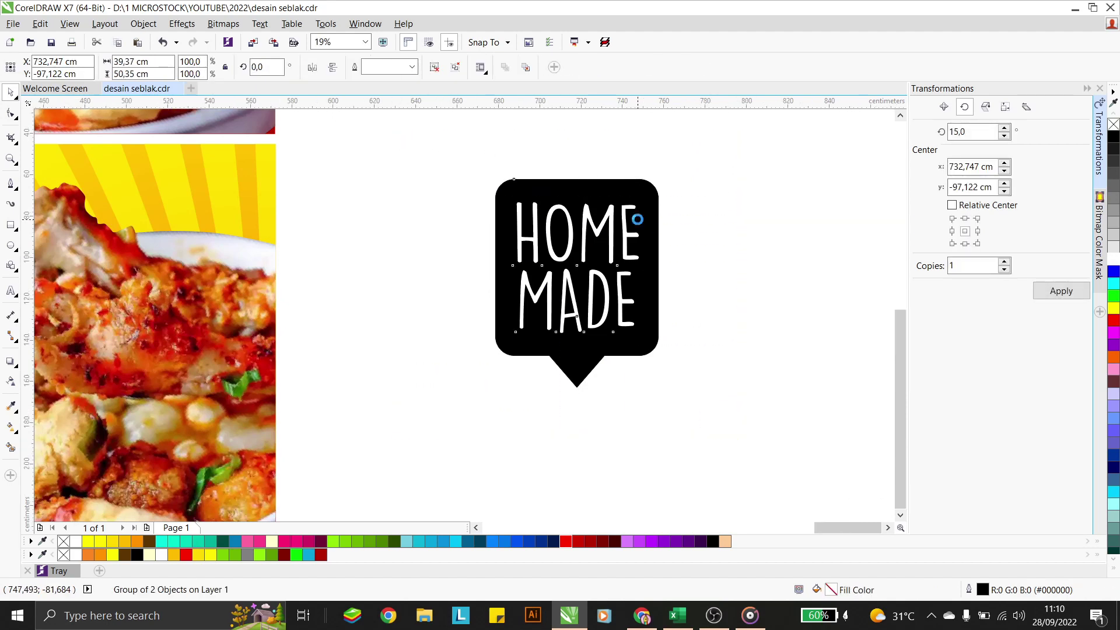
Step: Move the "HOME MADE" badge to the lower banner's top right corner area and scale it down to fit above the bowl
scroll(635, 222, down, 2)
drag(619, 232, 402, 216)
scroll(404, 217, up, 2)
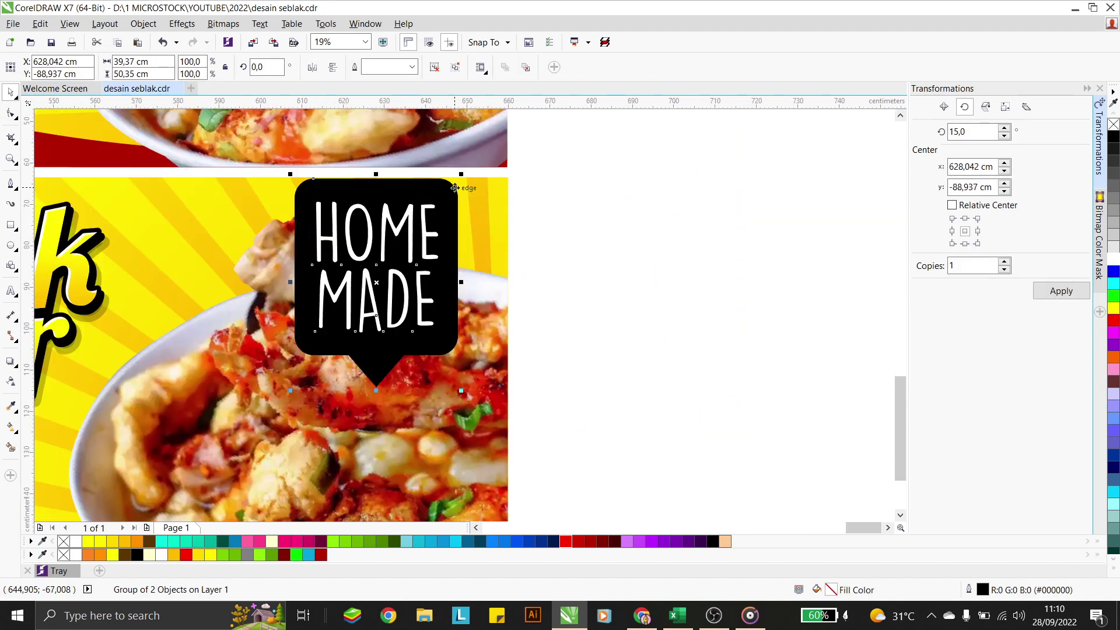
drag(464, 175, 433, 224)
click(605, 348)
Step: Frame both banners and compare them in a full-screen preview
scroll(605, 348, down, 2)
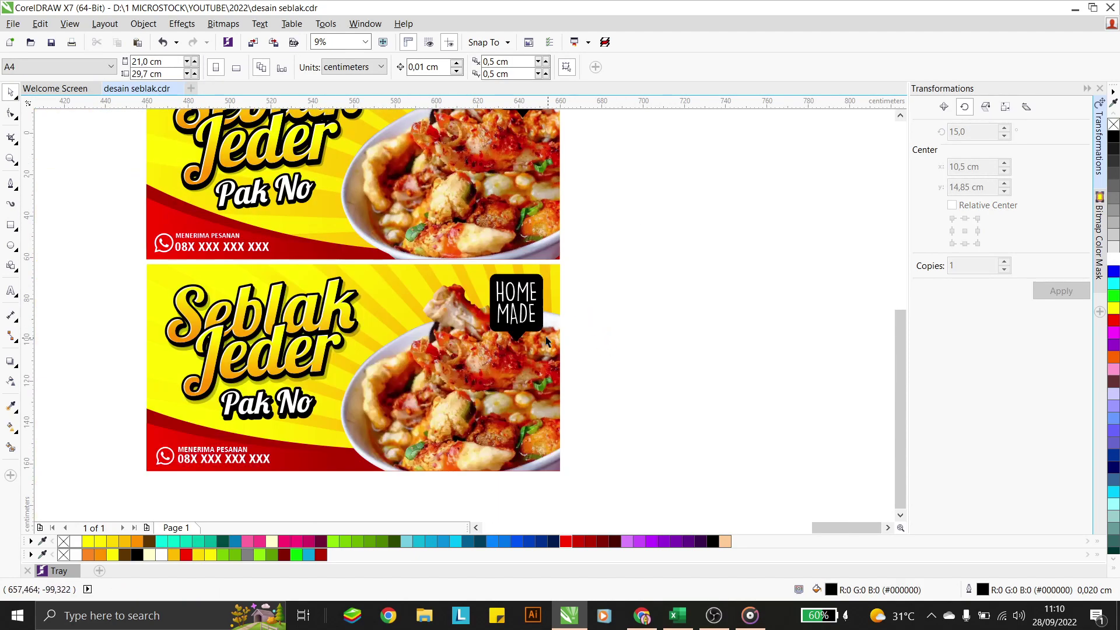
scroll(565, 315, down, 1)
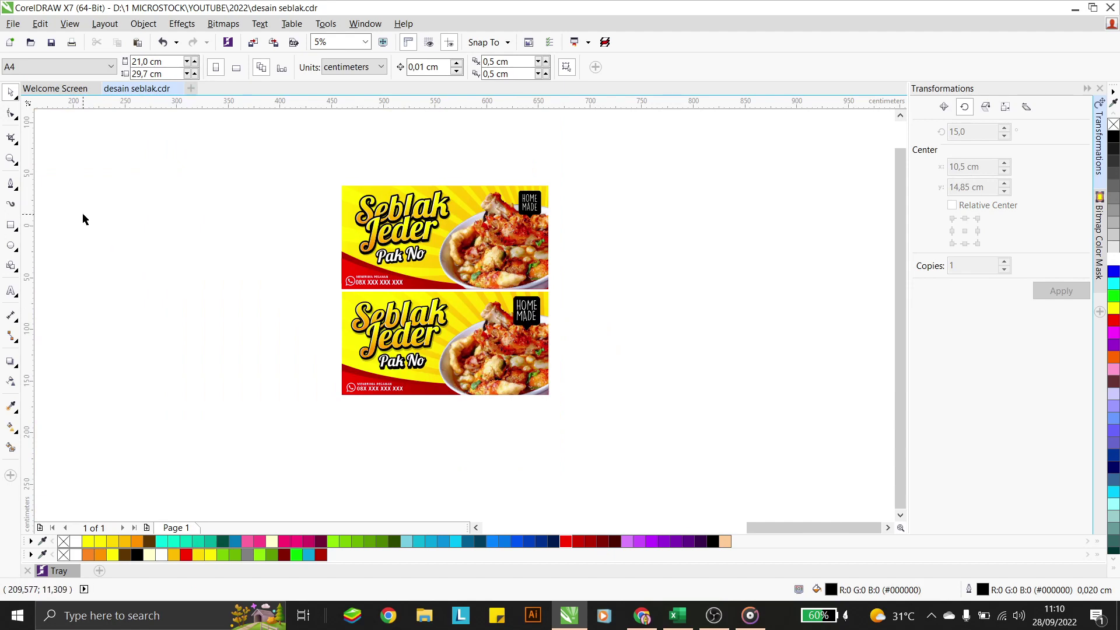
click(10, 158)
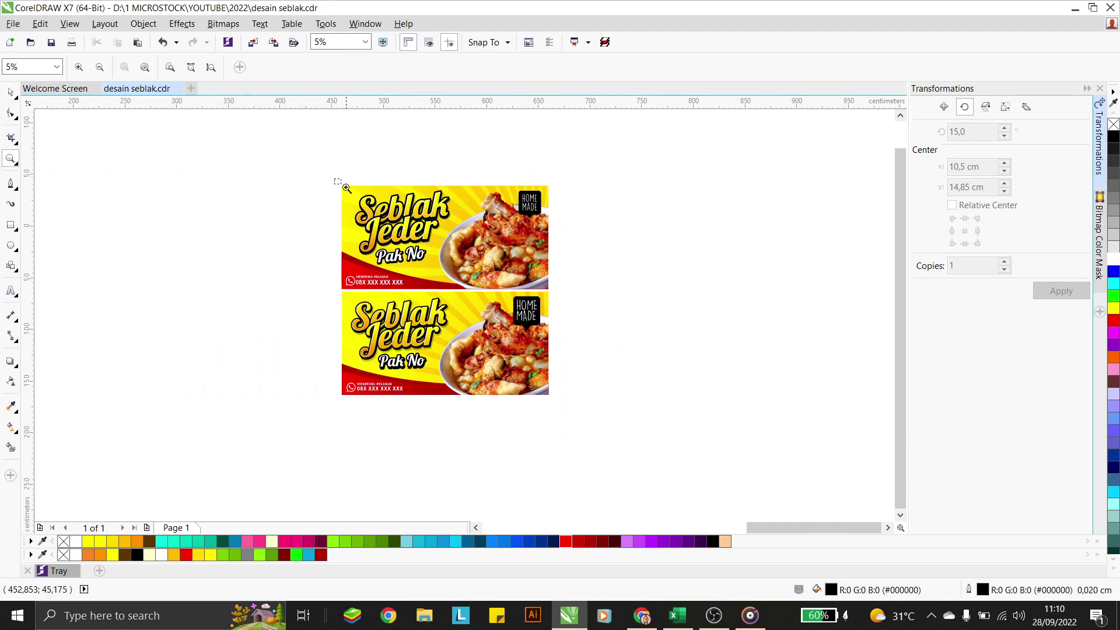
drag(334, 179, 555, 401)
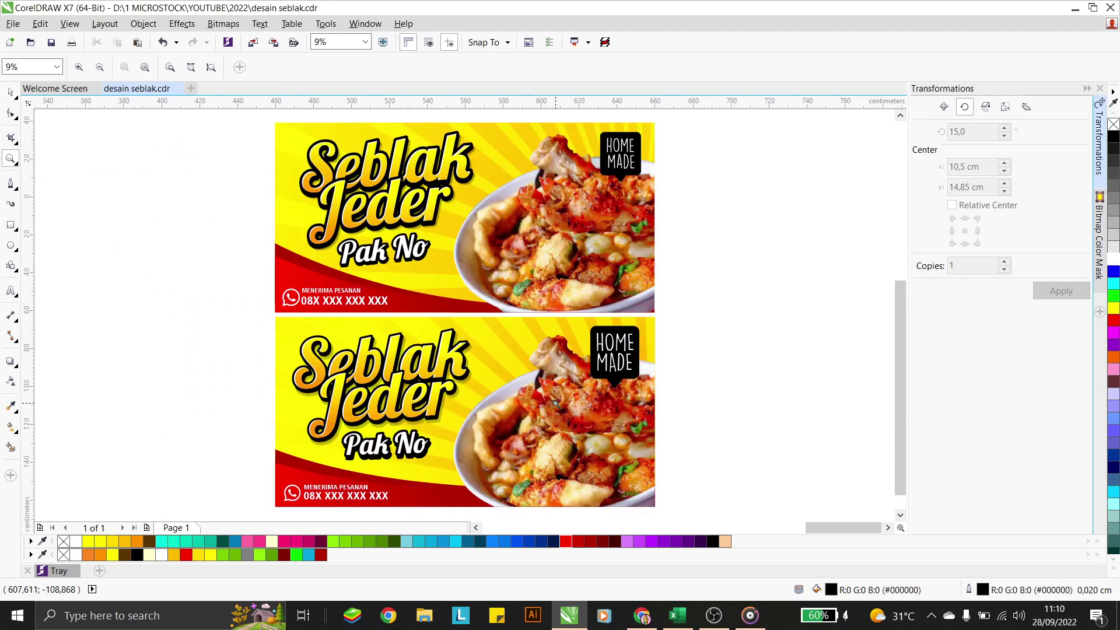
key(F9)
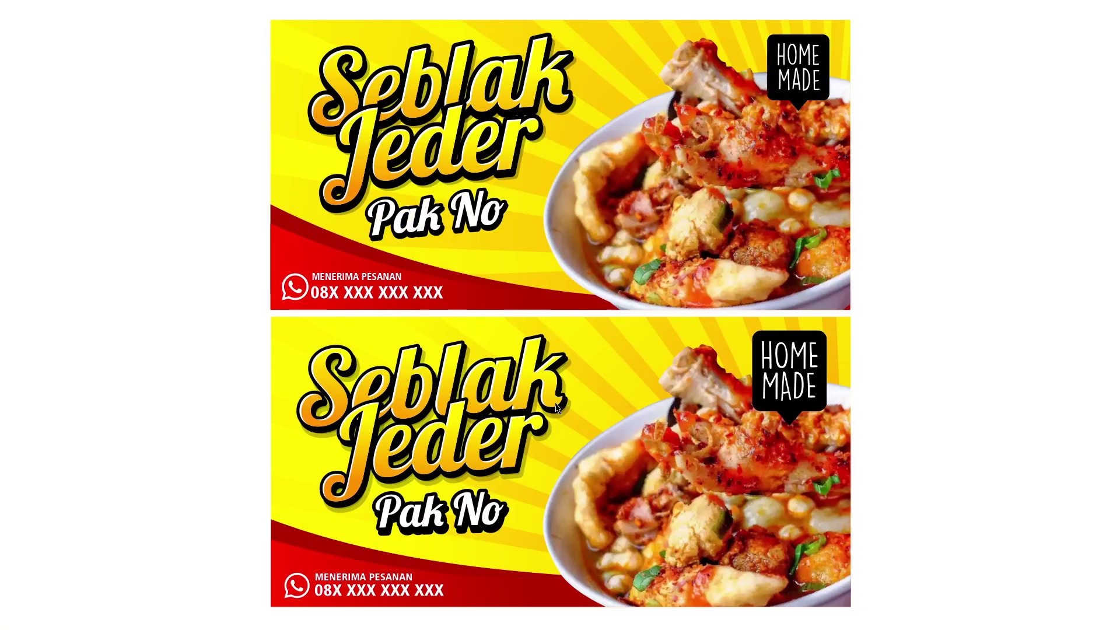